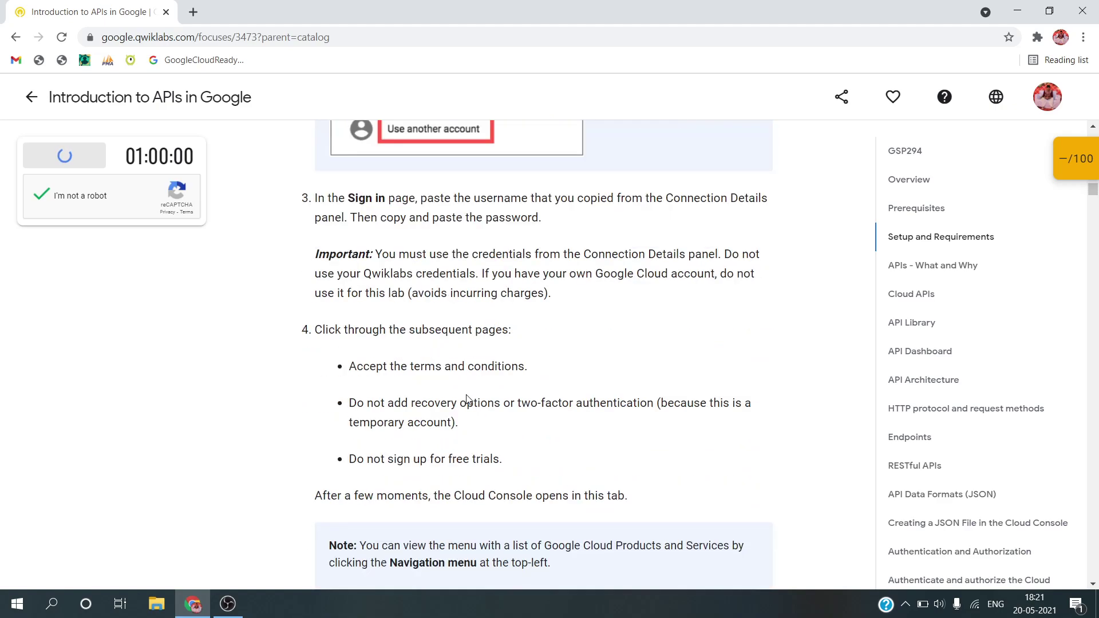
scroll(467, 399, down, 4)
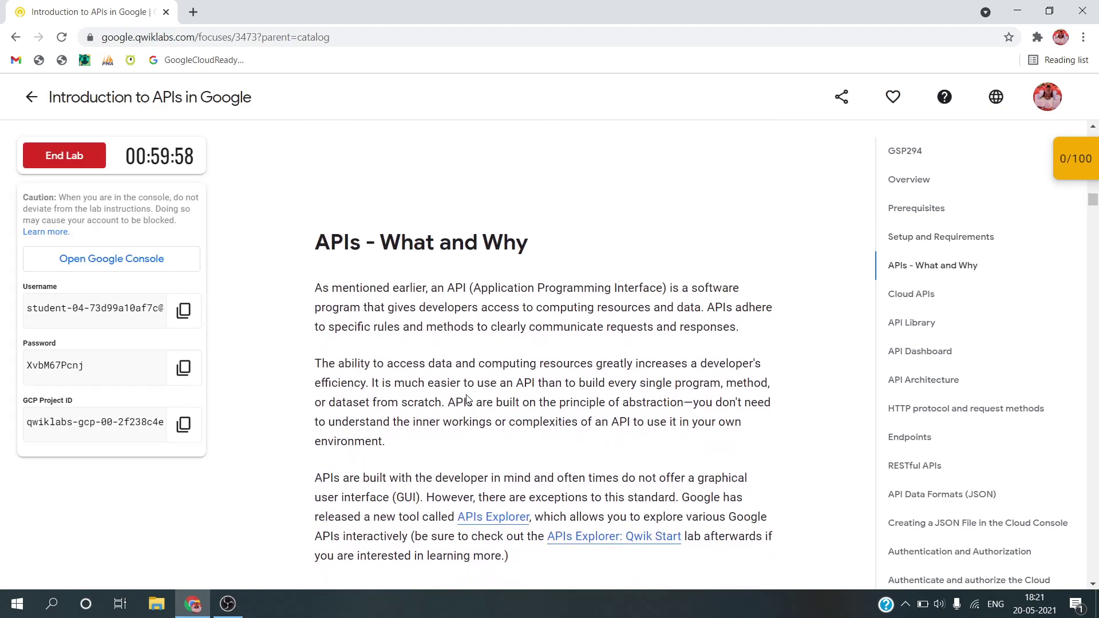
scroll(467, 399, up, 6)
scroll(468, 399, down, 4)
scroll(467, 399, down, 6)
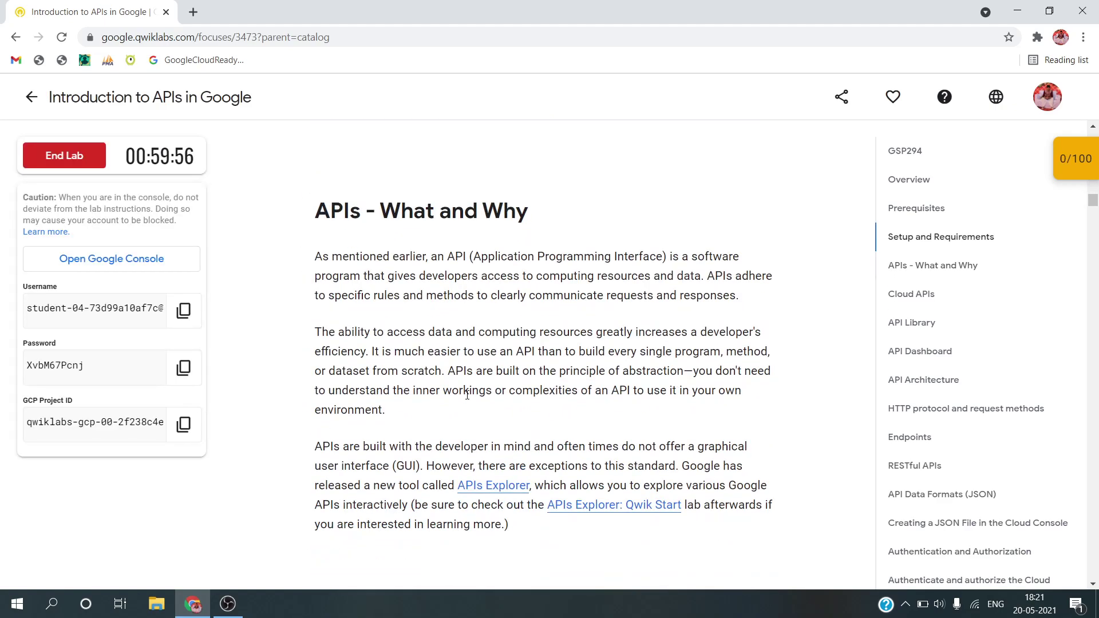
scroll(468, 399, up, 3)
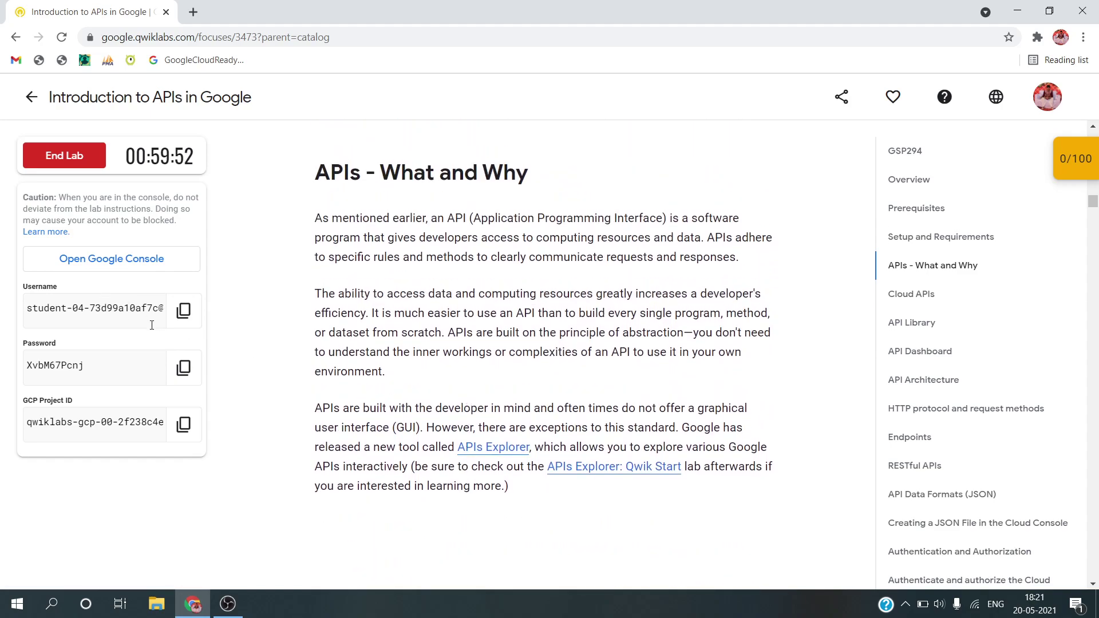
Copy the lab username, open the Google Console in an incognito window, and submit the username on the sign-in page
click(181, 324)
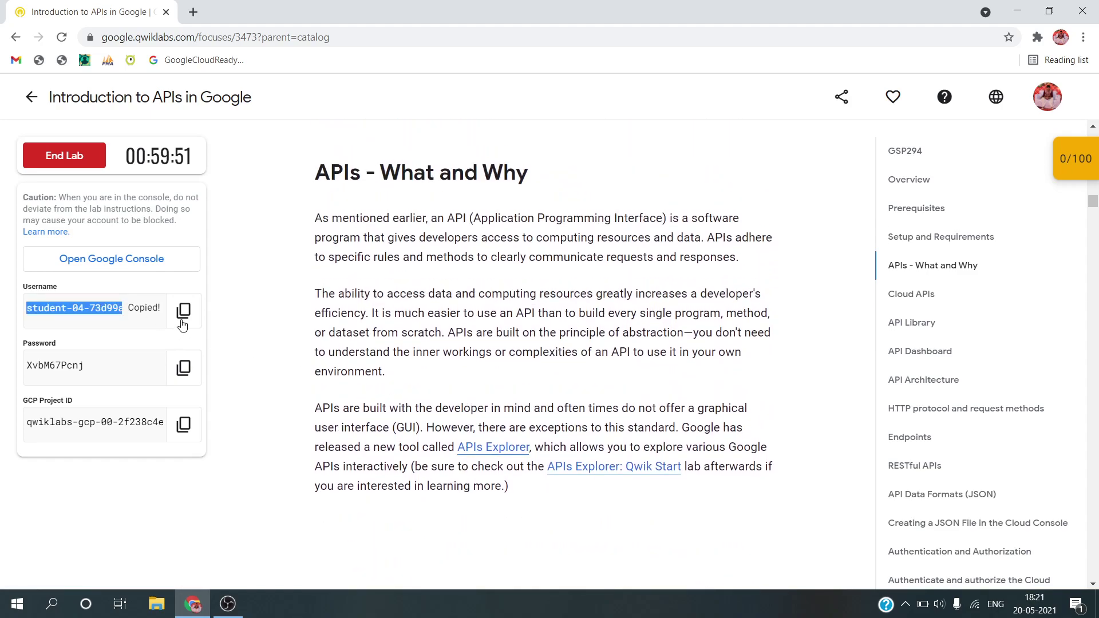
right_click(156, 259)
click(213, 312)
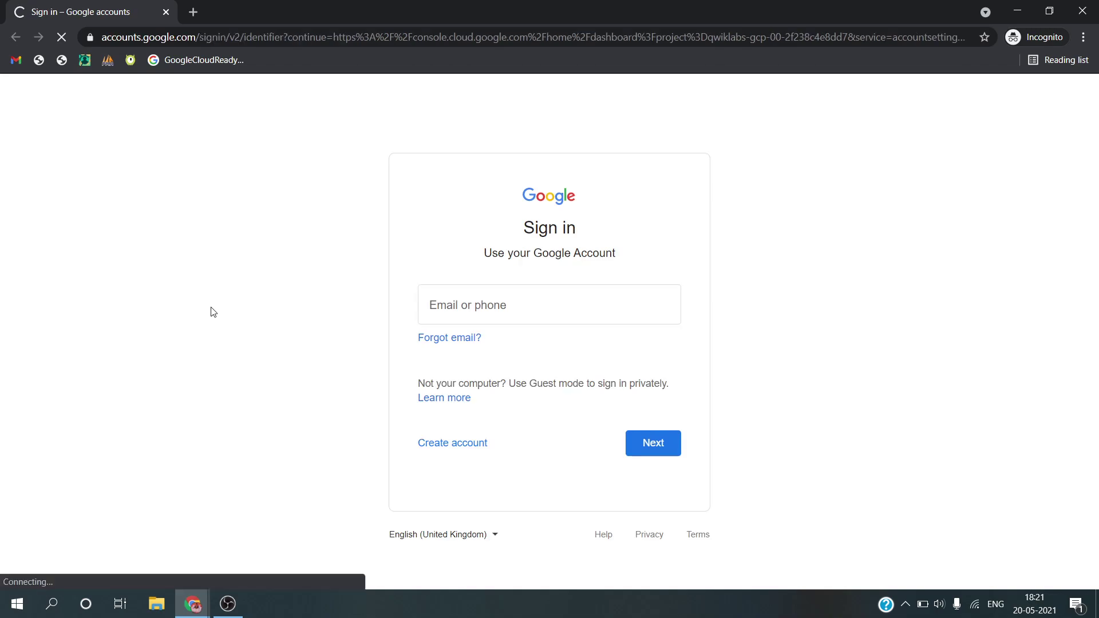
key(ctrl+v)
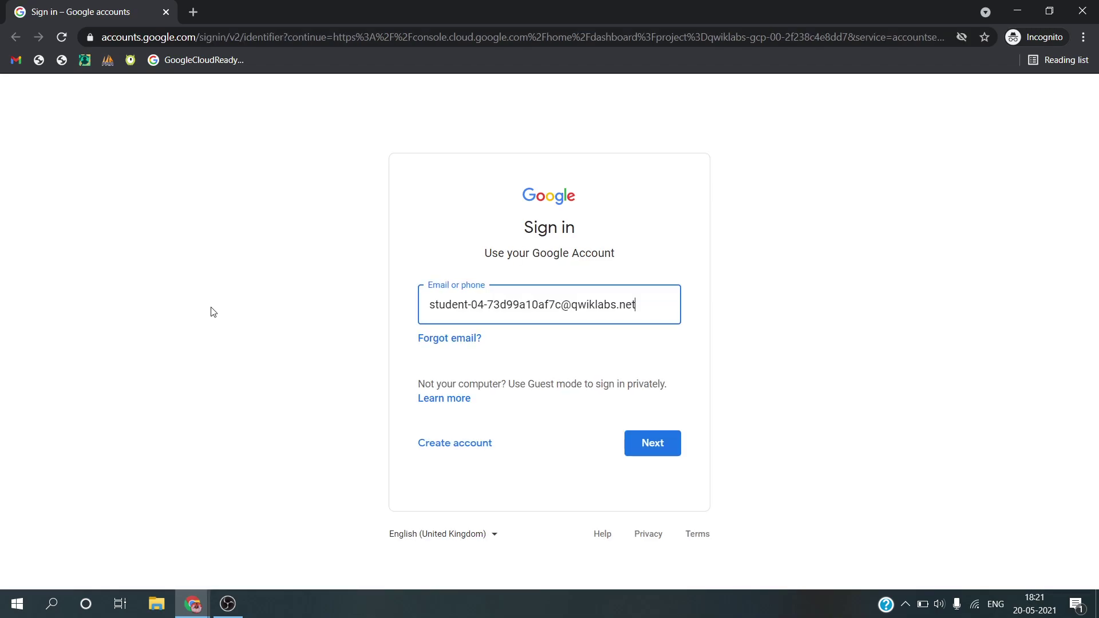
key(Return)
Copy the password from the lab's connection details and submit it to sign in to the Google account
key(alt+Tab)
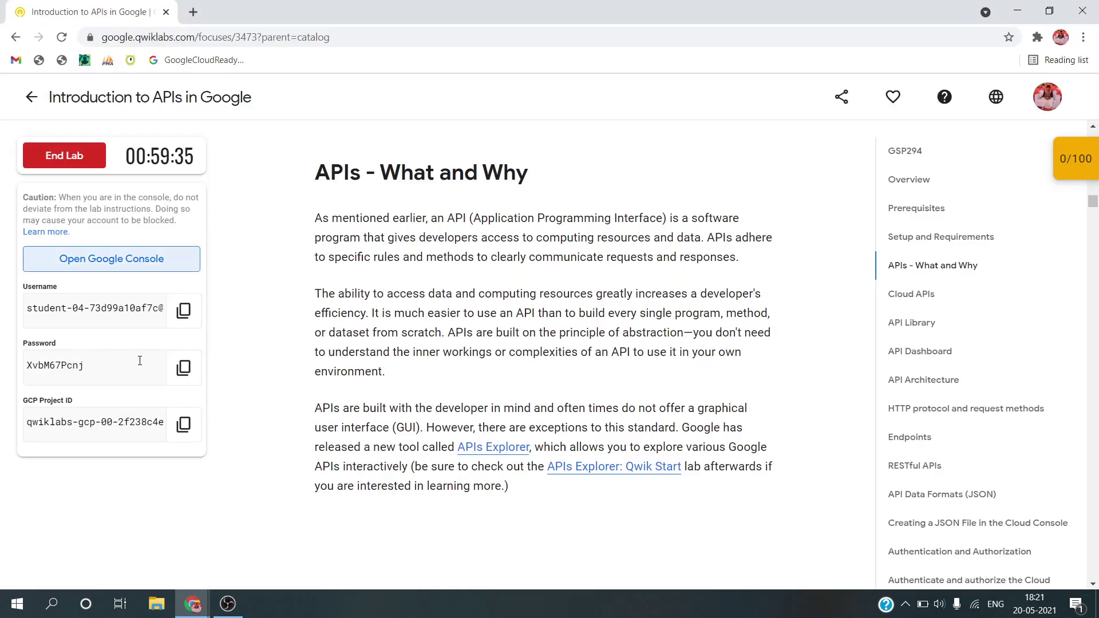
click(185, 383)
key(alt+Tab)
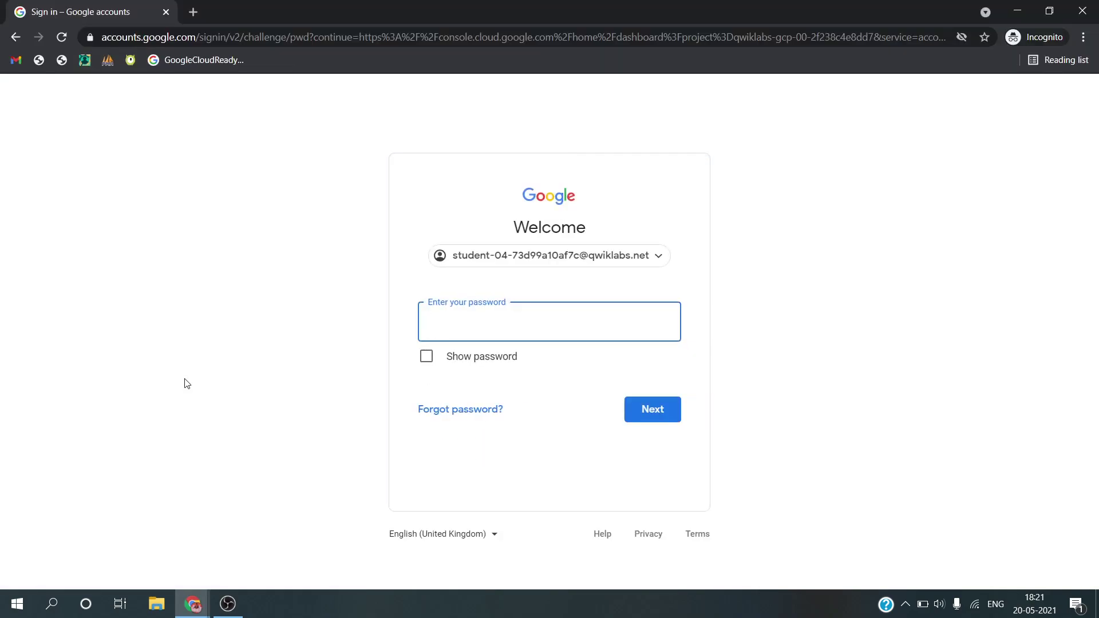
key(ctrl+v)
key(Return)
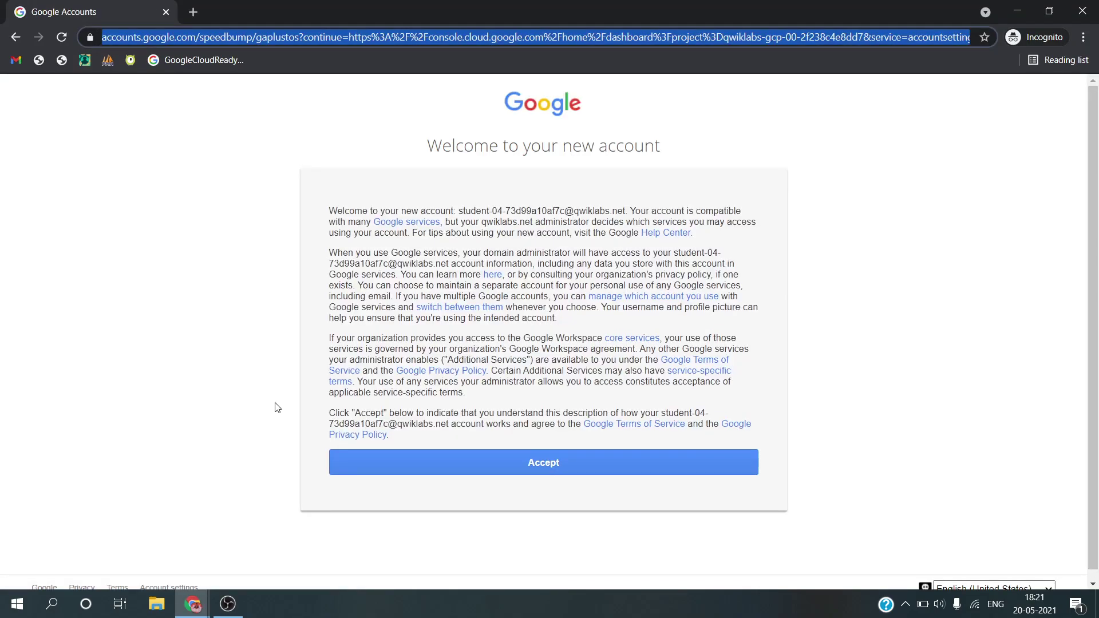
Accept the new account's terms and confirm the account recovery options without adding any
click(353, 454)
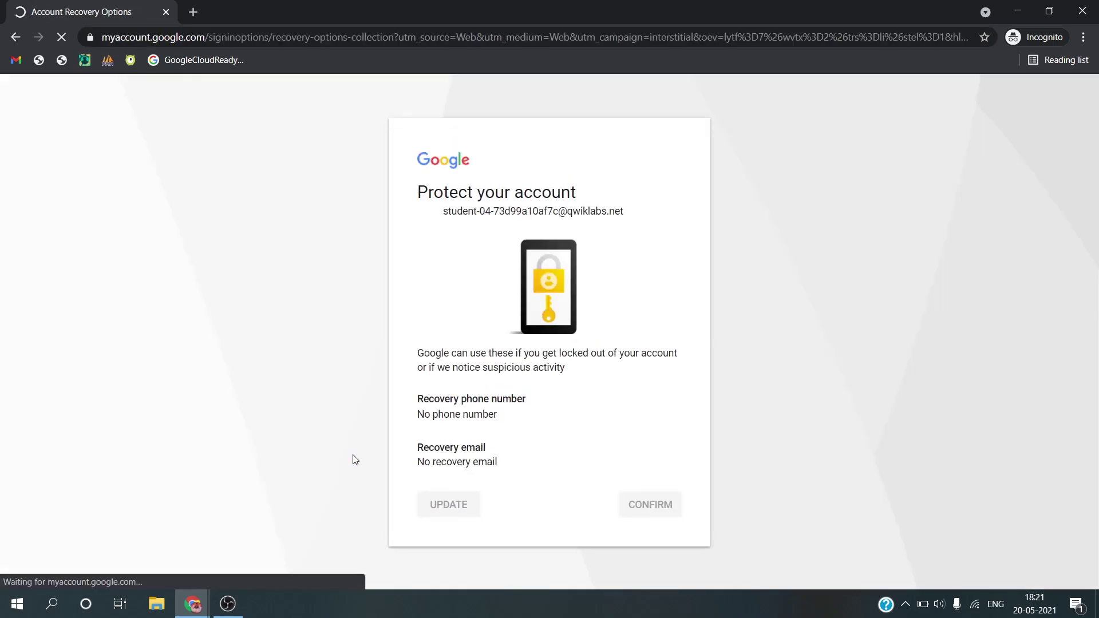
click(629, 499)
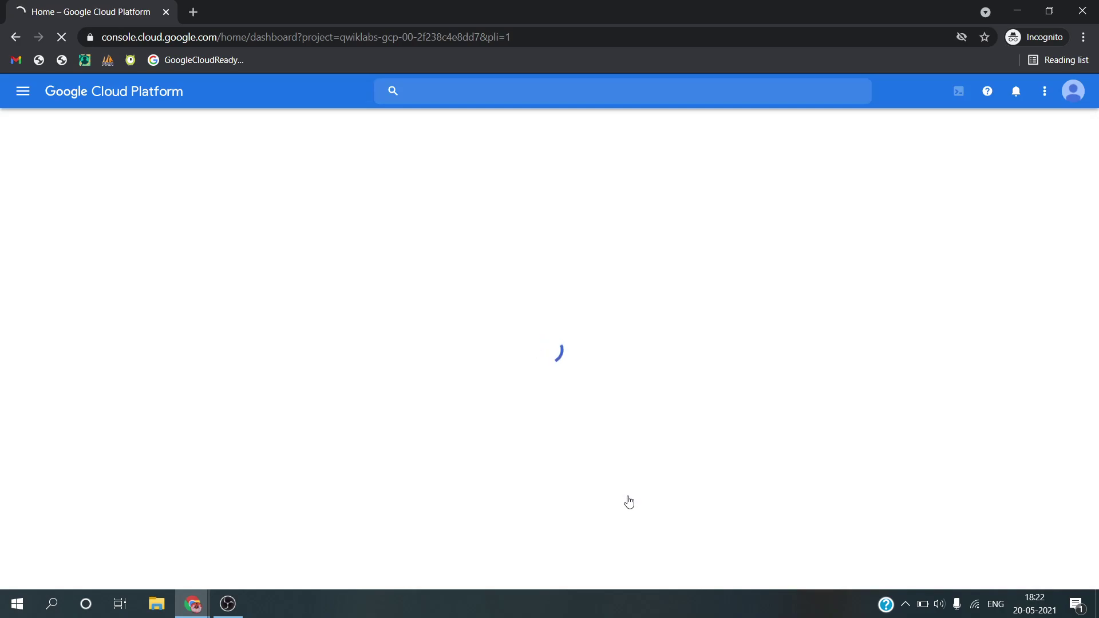
Read through the lab instructions from "APIs - What and Why" and "Cloud APIs" to the start of the "API Library" section
key(alt+Tab)
scroll(630, 502, down, 1)
scroll(630, 501, up, 1)
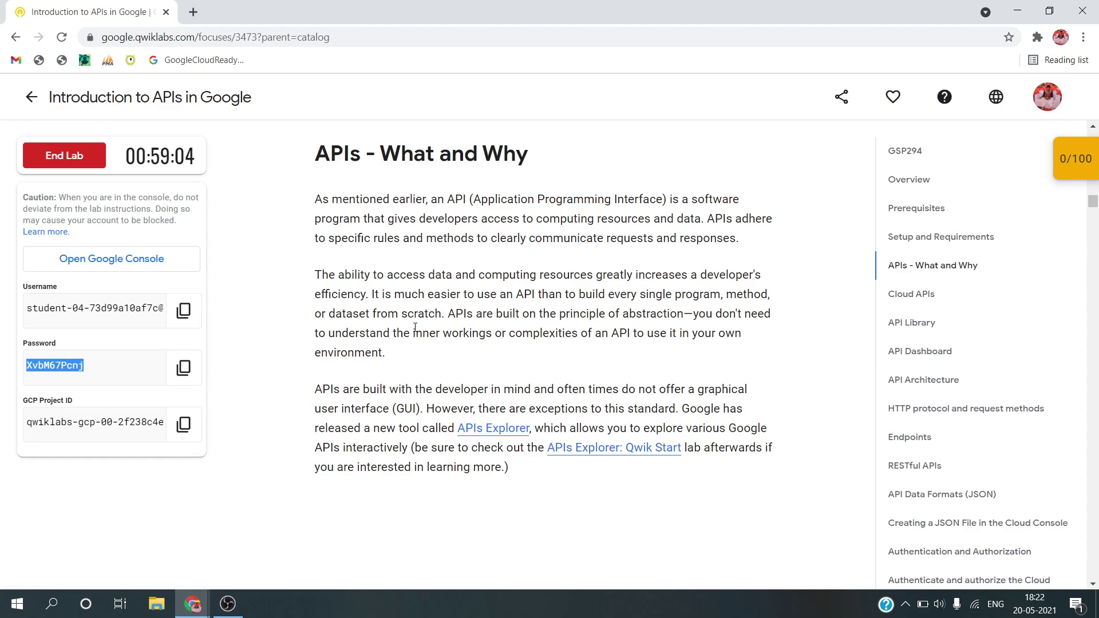
scroll(415, 327, down, 1)
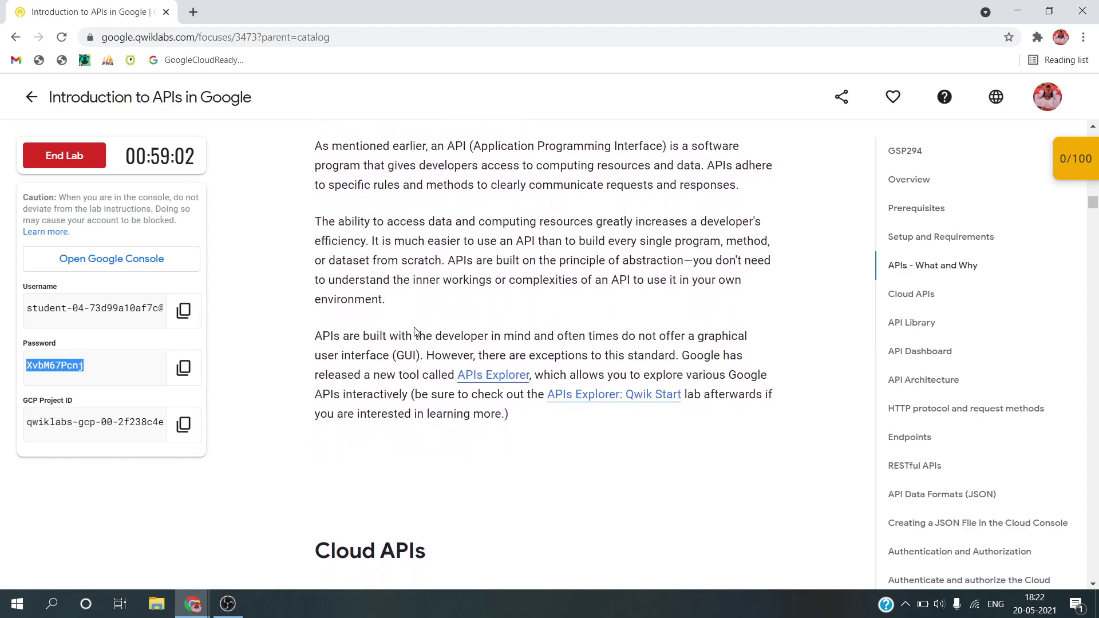
scroll(415, 332, down, 1)
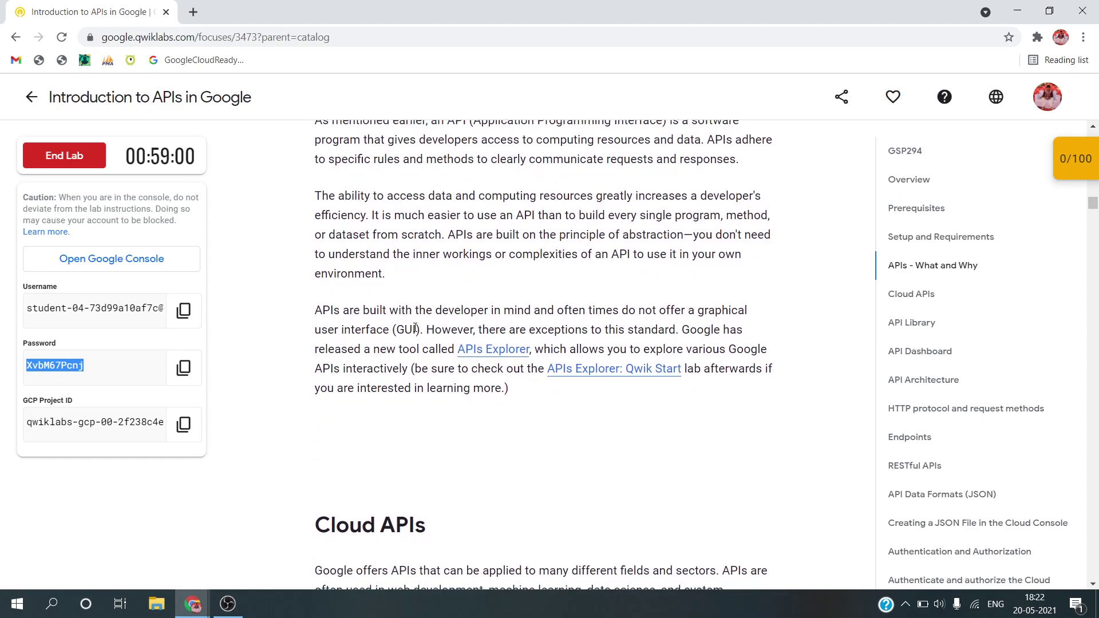
scroll(415, 327, down, 2)
scroll(416, 331, down, 3)
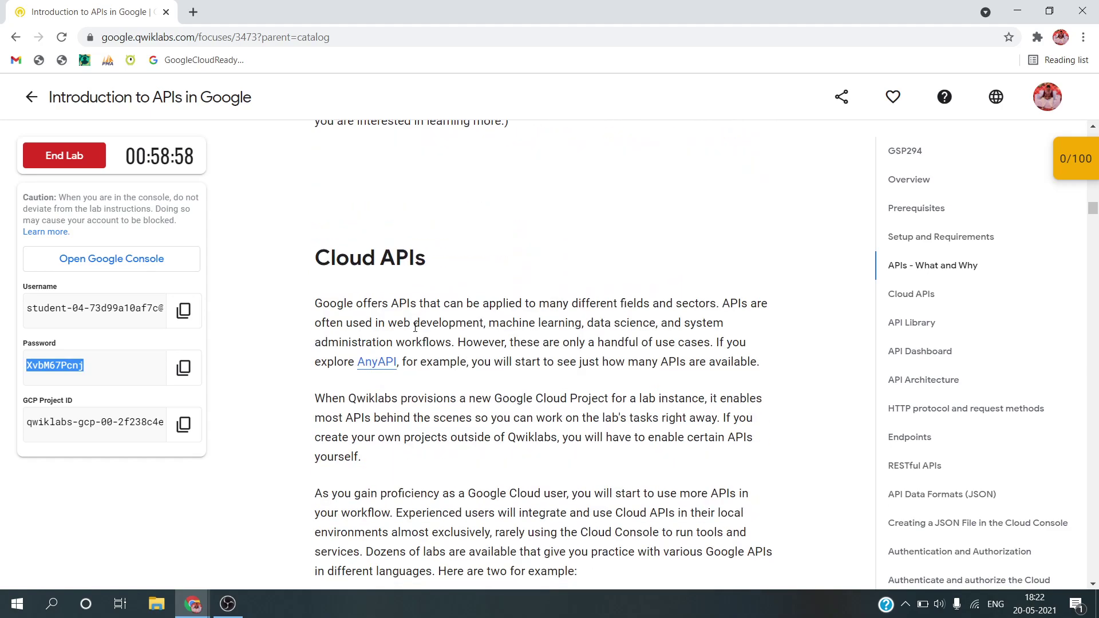
scroll(416, 327, down, 3)
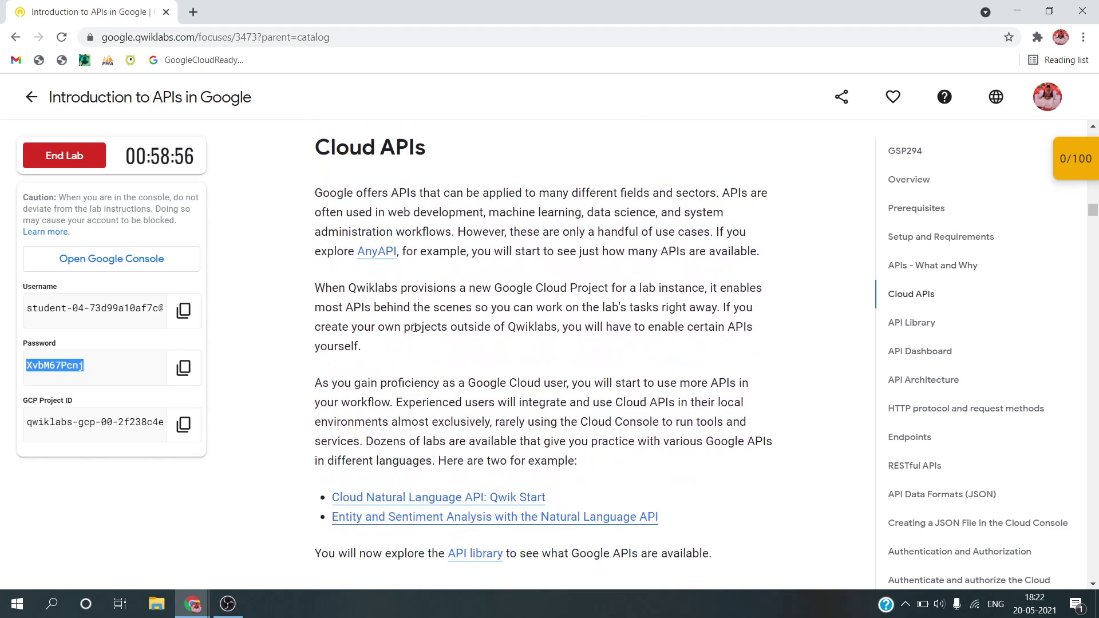
scroll(416, 328, down, 5)
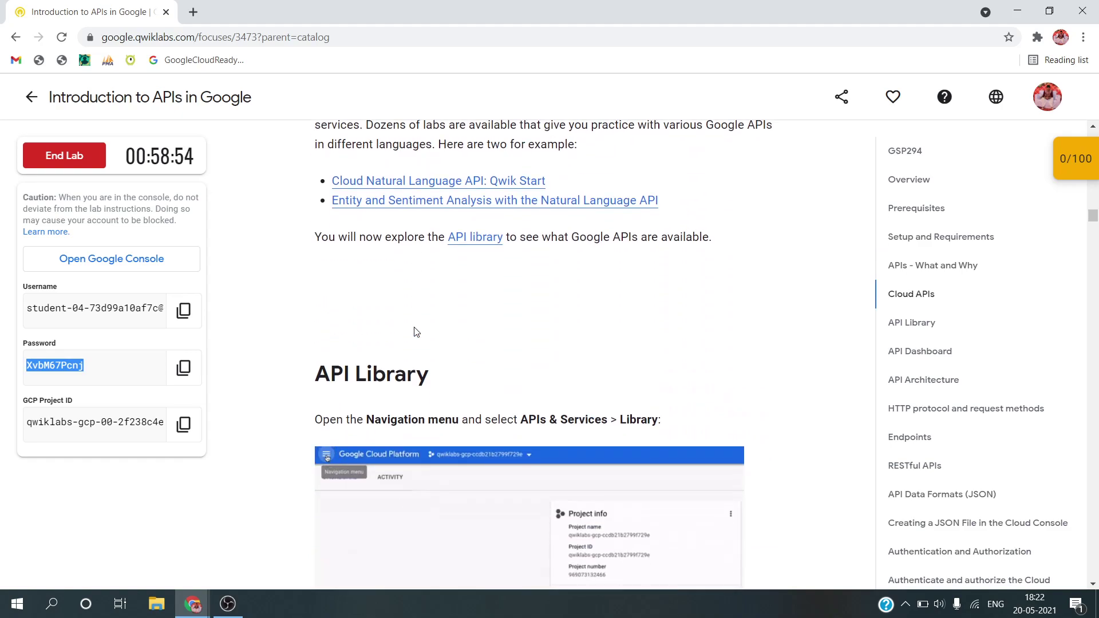
Return to the Google Cloud console and agree to the terms in the welcome dialog
key(alt+Tab)
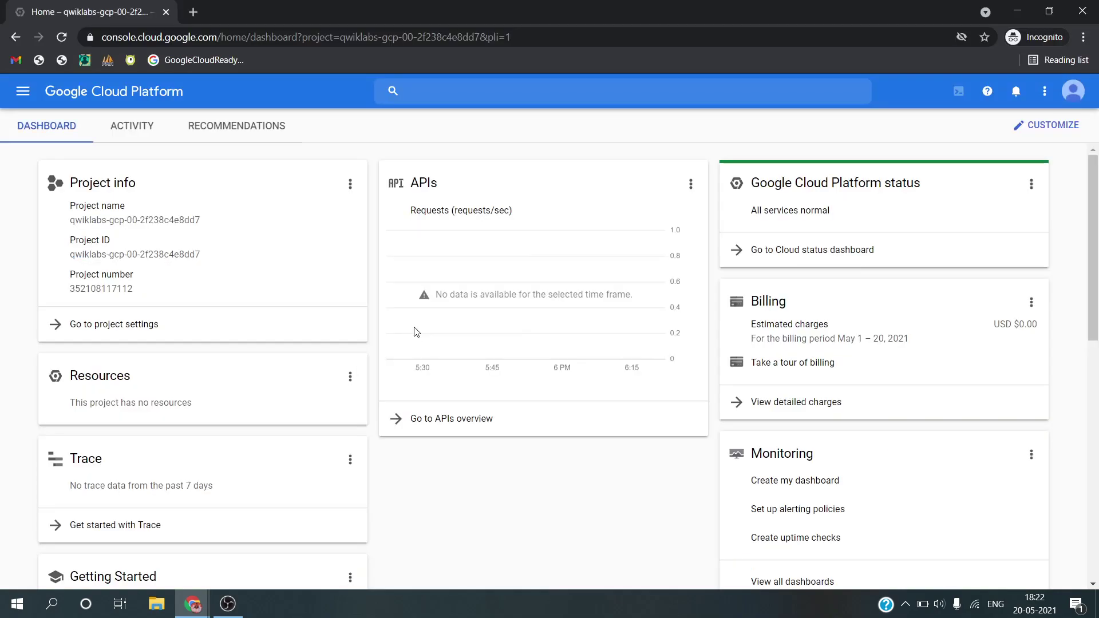
click(23, 91)
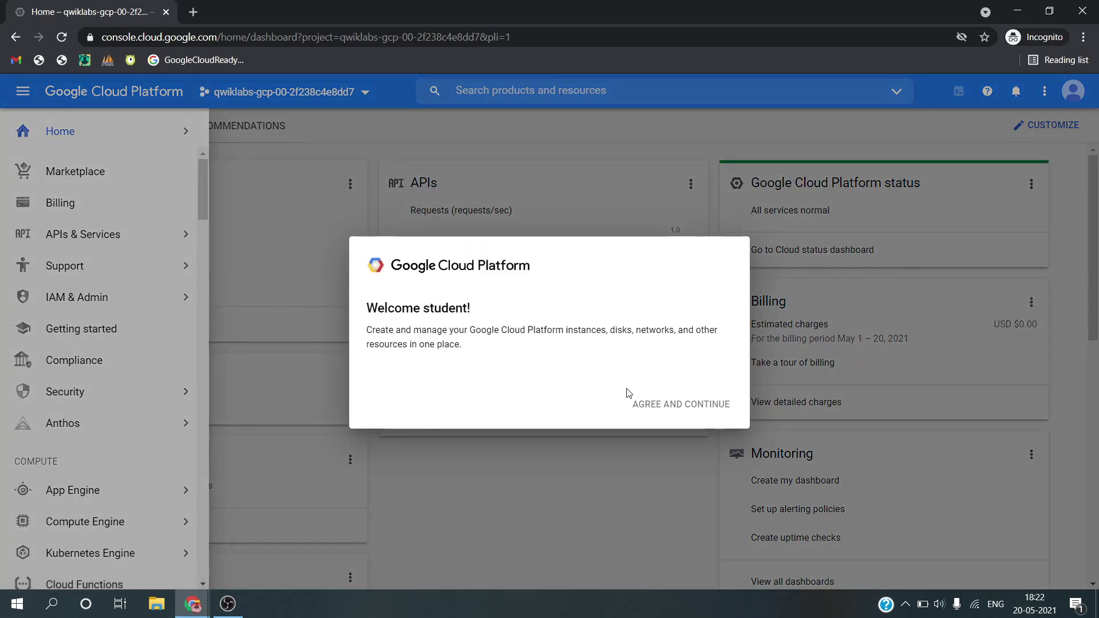
click(696, 396)
click(694, 476)
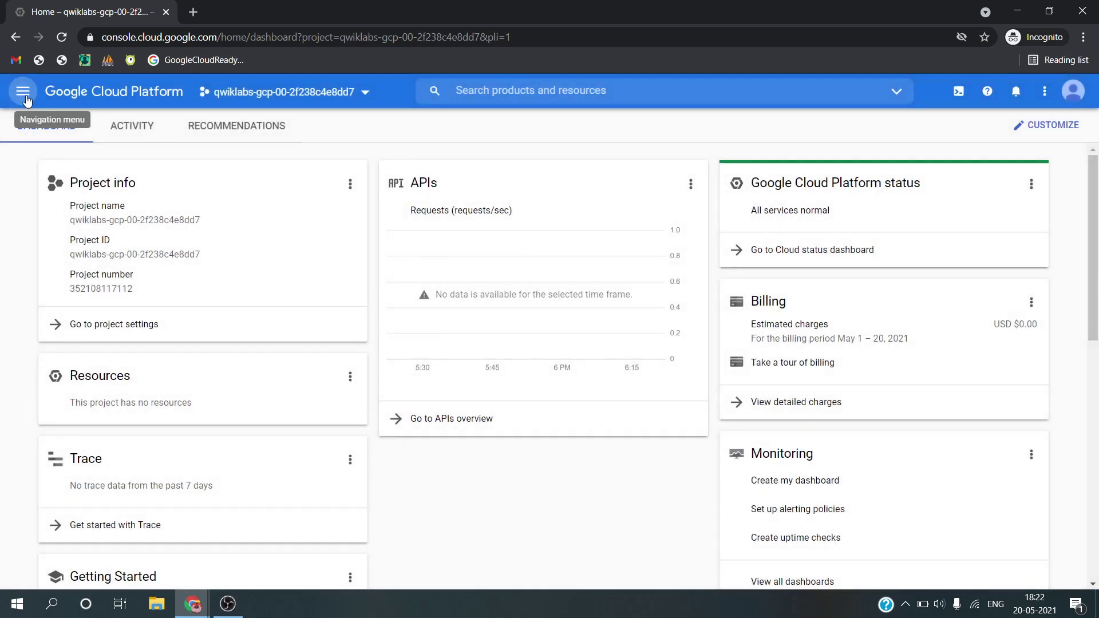
Open the API Library under APIs & Services for the lab project
click(25, 95)
mouse_move(162, 237)
click(219, 270)
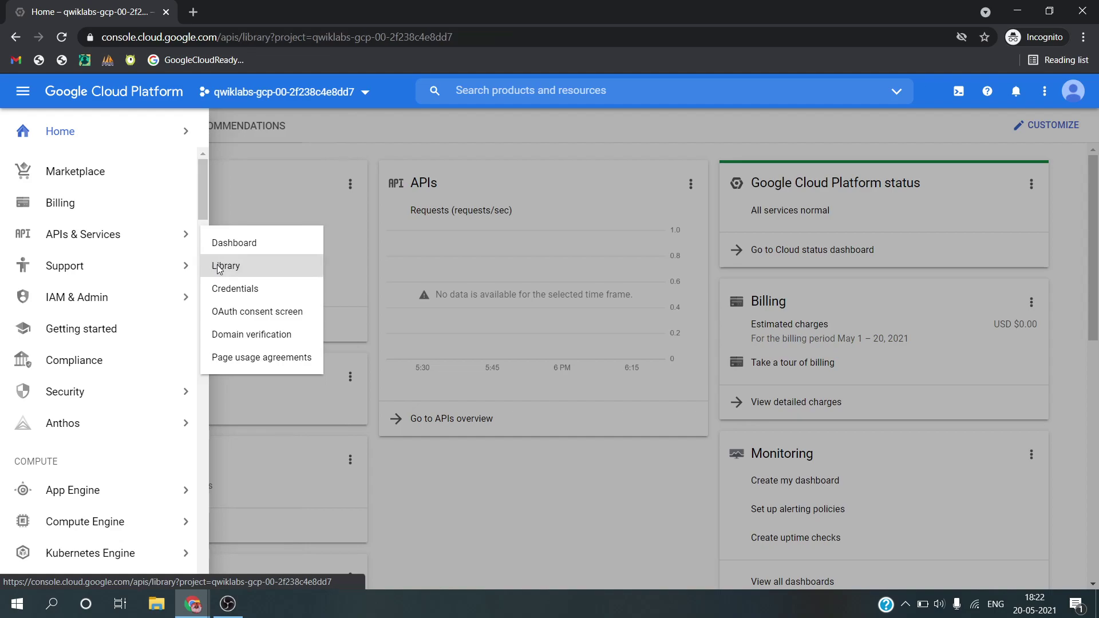
Copy the name "Fitness API" from the lab instructions and search for it in the console's API Library
key(alt+Tab)
scroll(414, 272, down, 5)
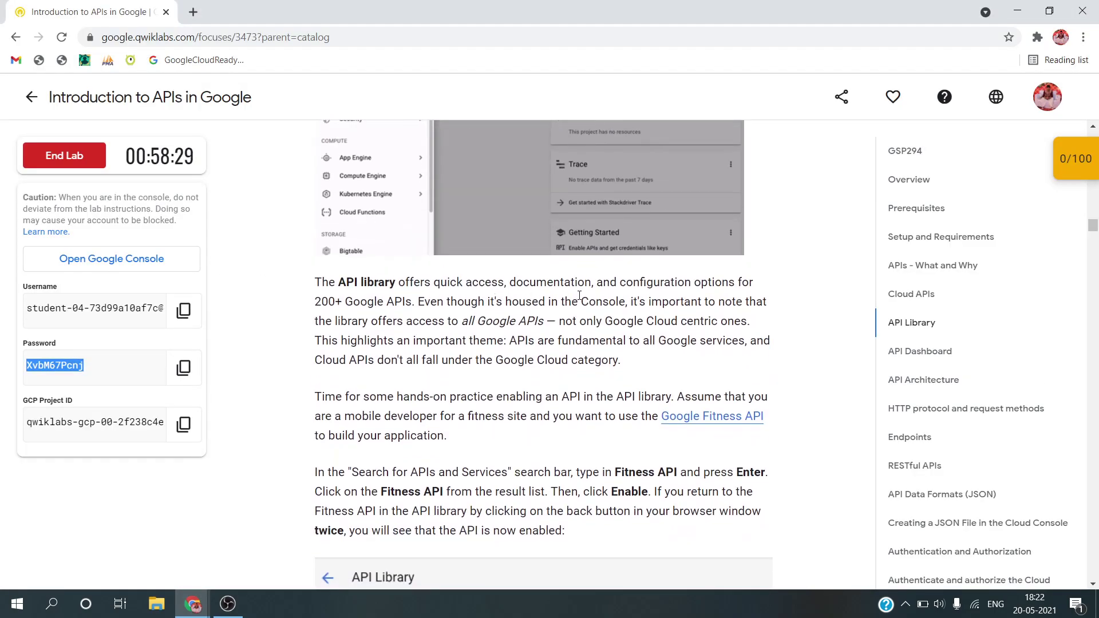
scroll(579, 296, down, 1)
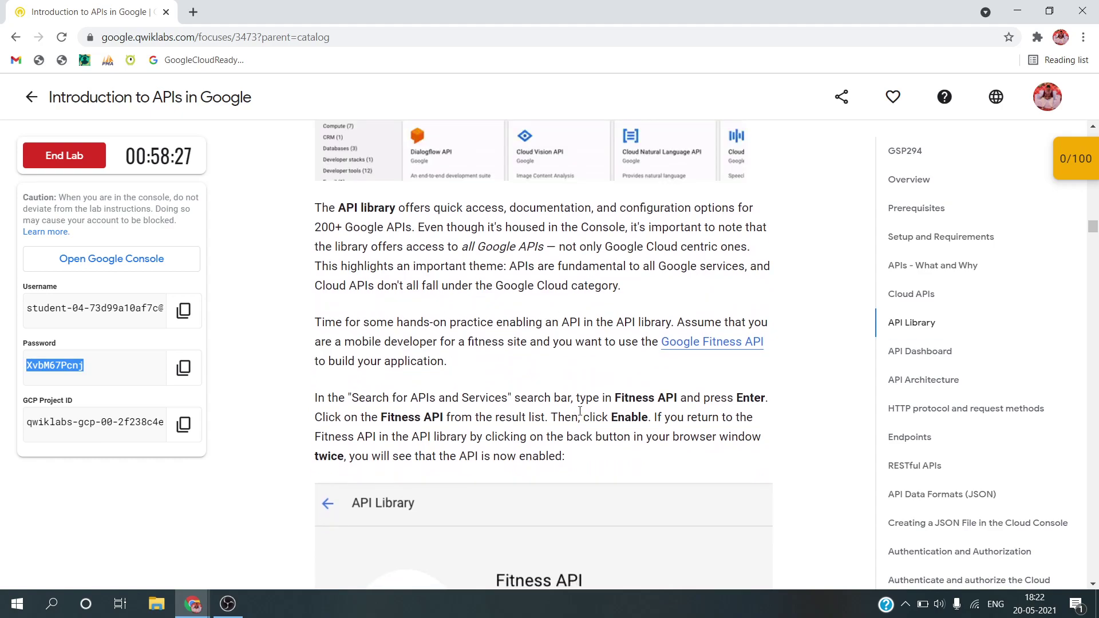
drag(615, 397, 670, 397)
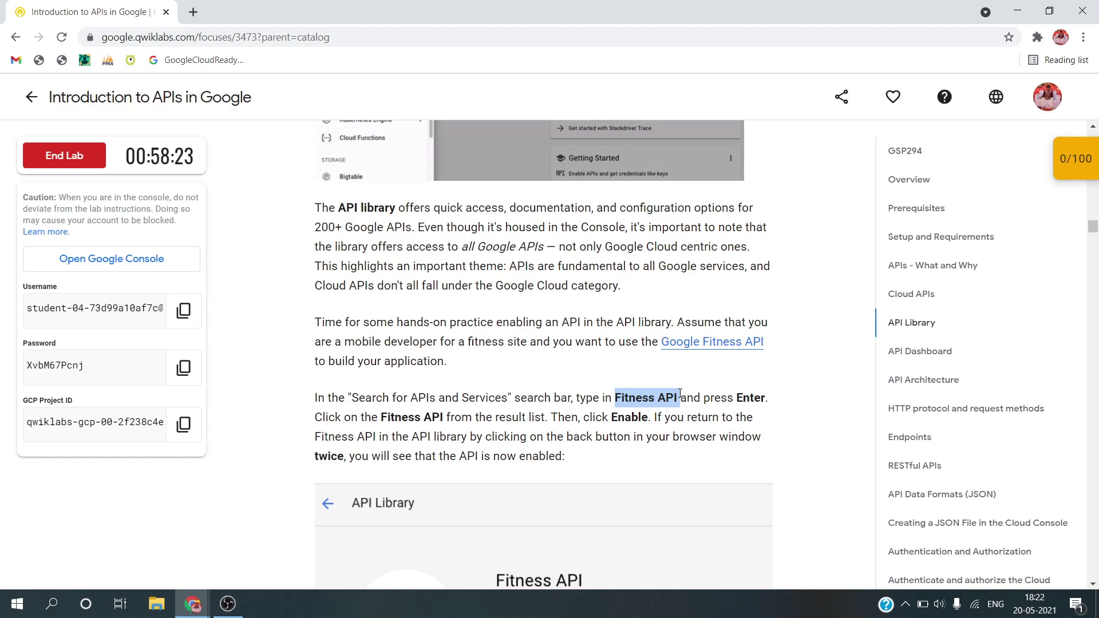
key(ctrl+c)
key(alt+Tab)
key(ctrl+v)
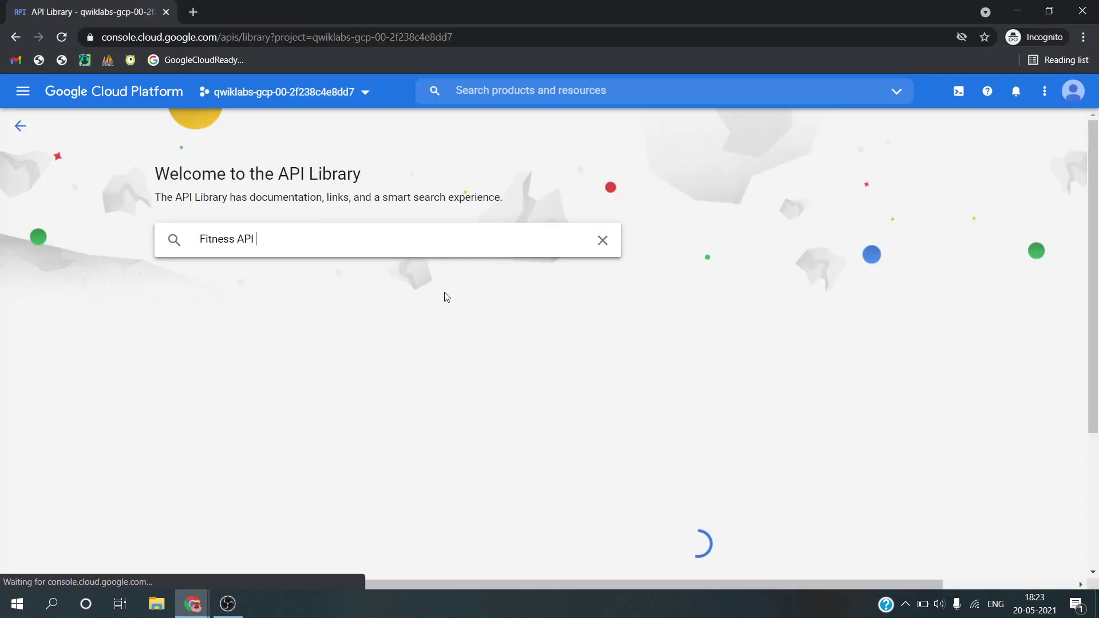
text(I)
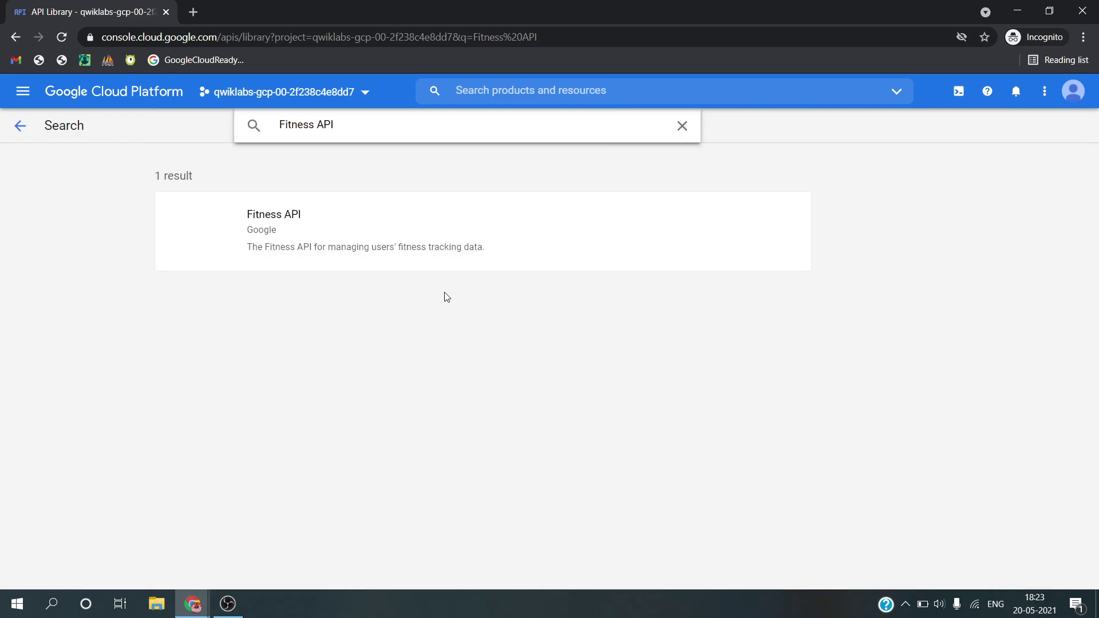
Open the Fitness API from the search results and enable it for the project
click(332, 248)
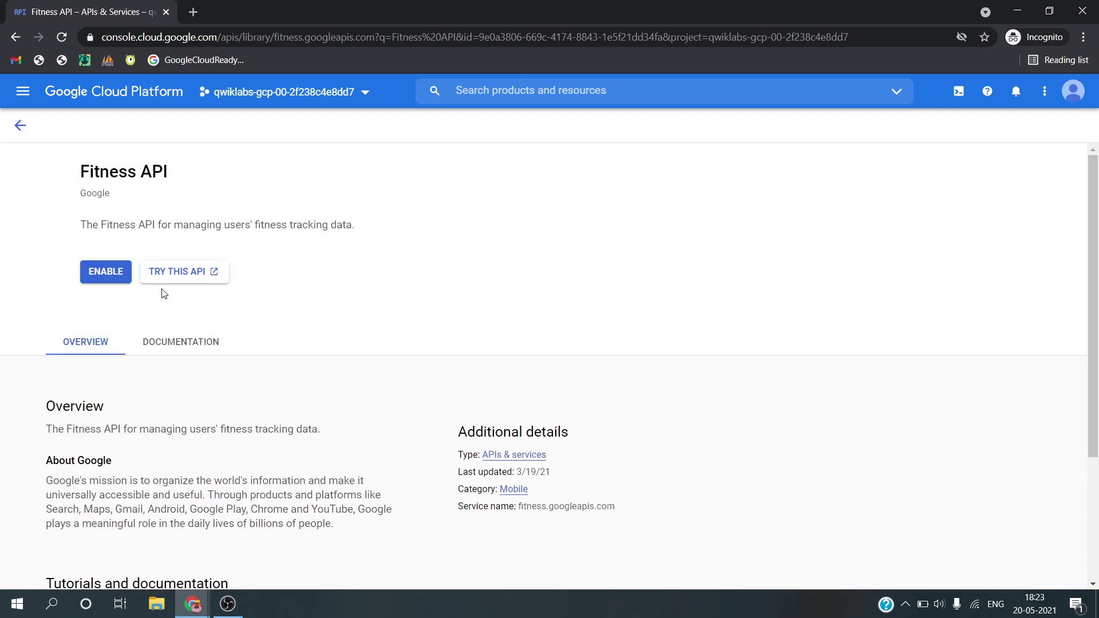
click(151, 275)
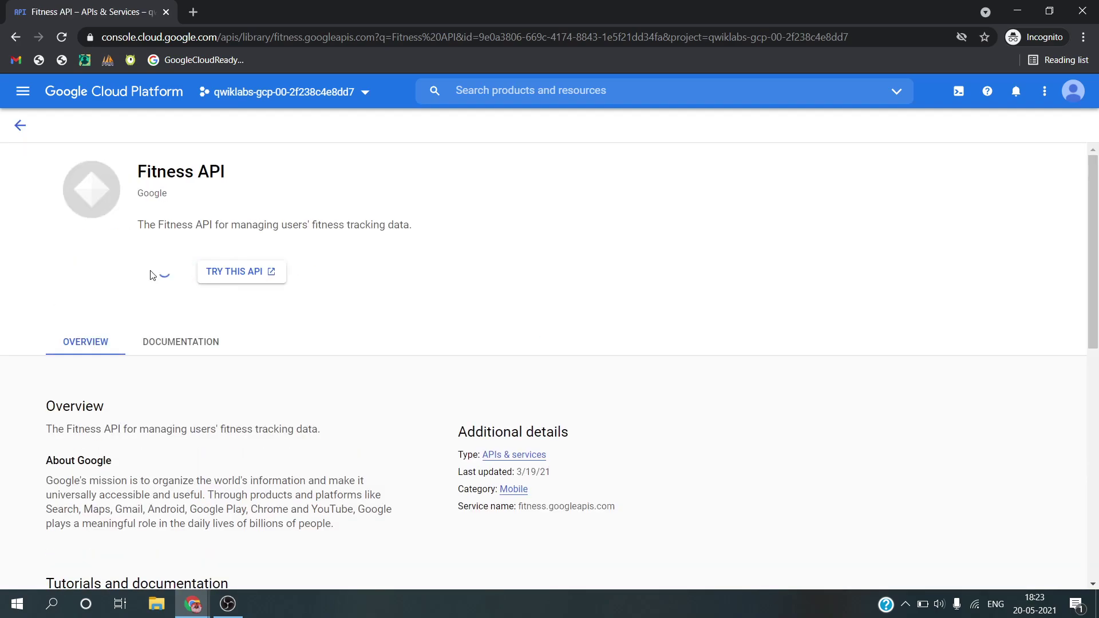
Review the lab instructions on verifying the enabled Fitness API and inspecting it in the API Dashboard, including the illustrated example
key(alt+Tab)
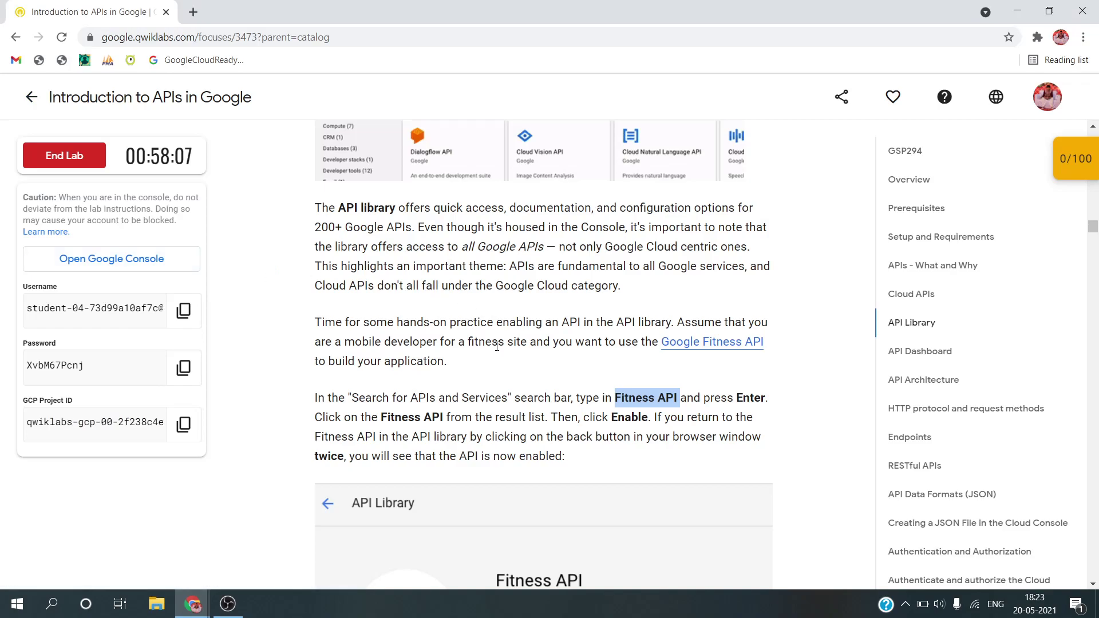
scroll(599, 255, down, 3)
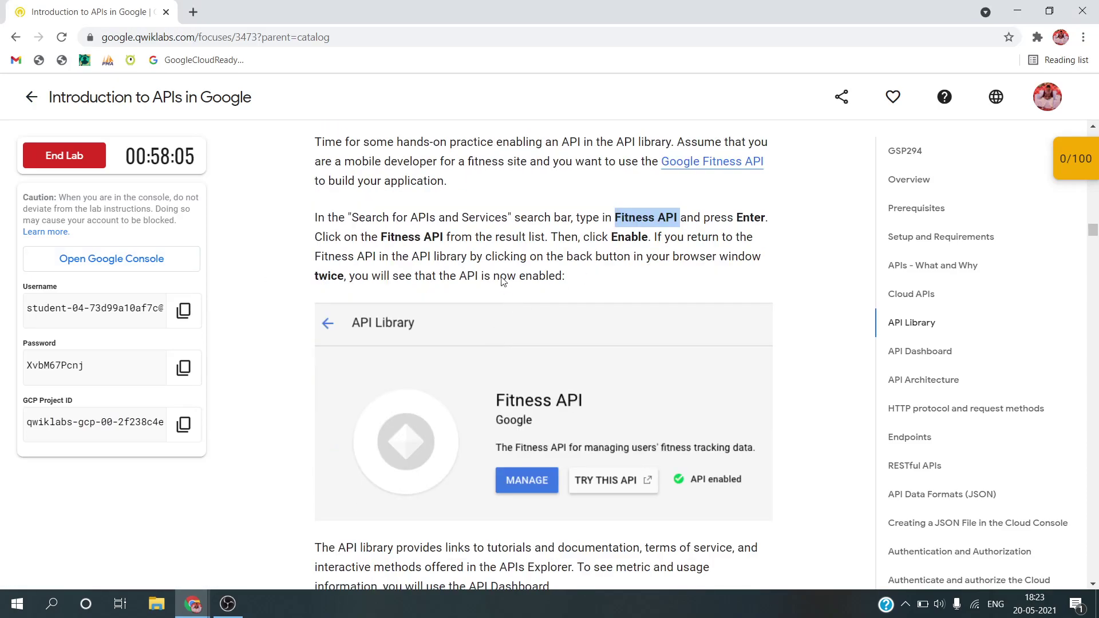
click(498, 269)
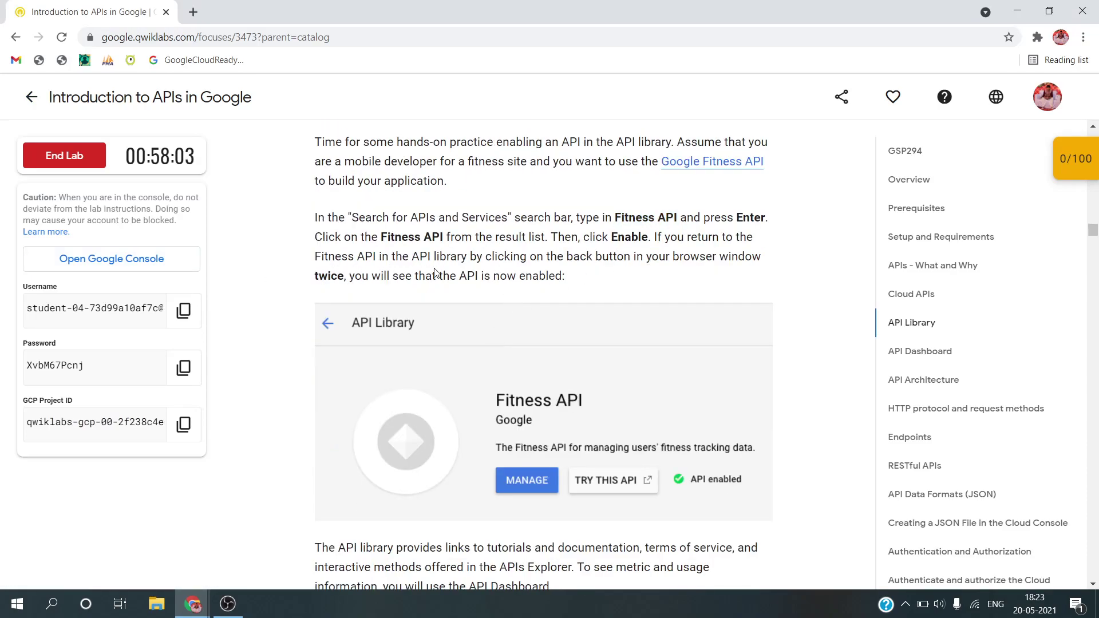
scroll(492, 338, down, 5)
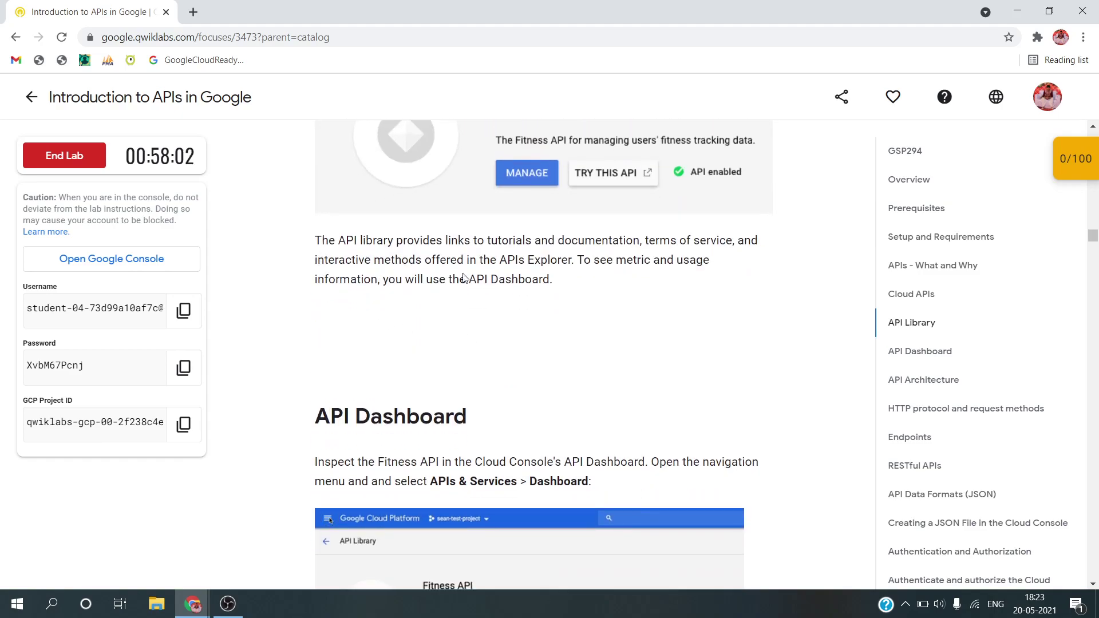
scroll(518, 389, down, 3)
scroll(534, 452, down, 3)
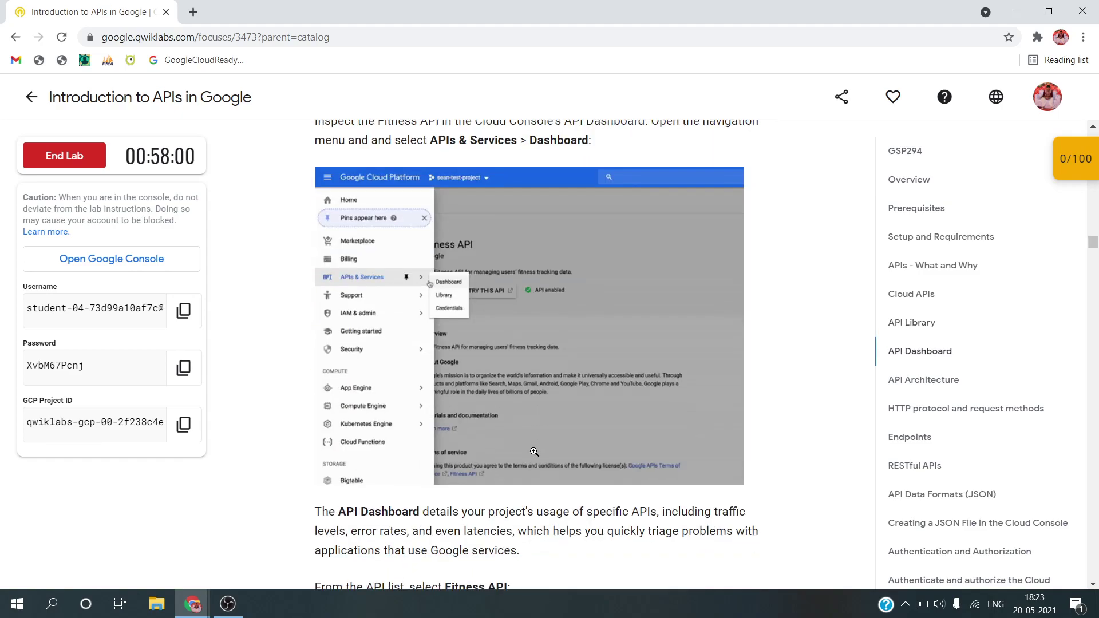
scroll(534, 452, down, 1)
click(494, 268)
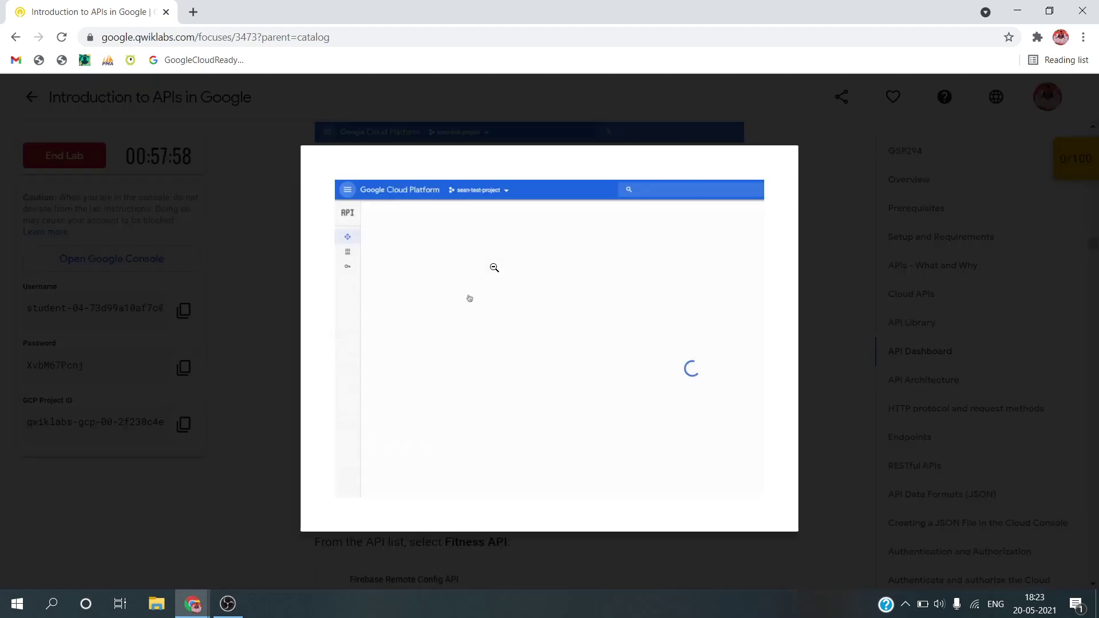
click(240, 300)
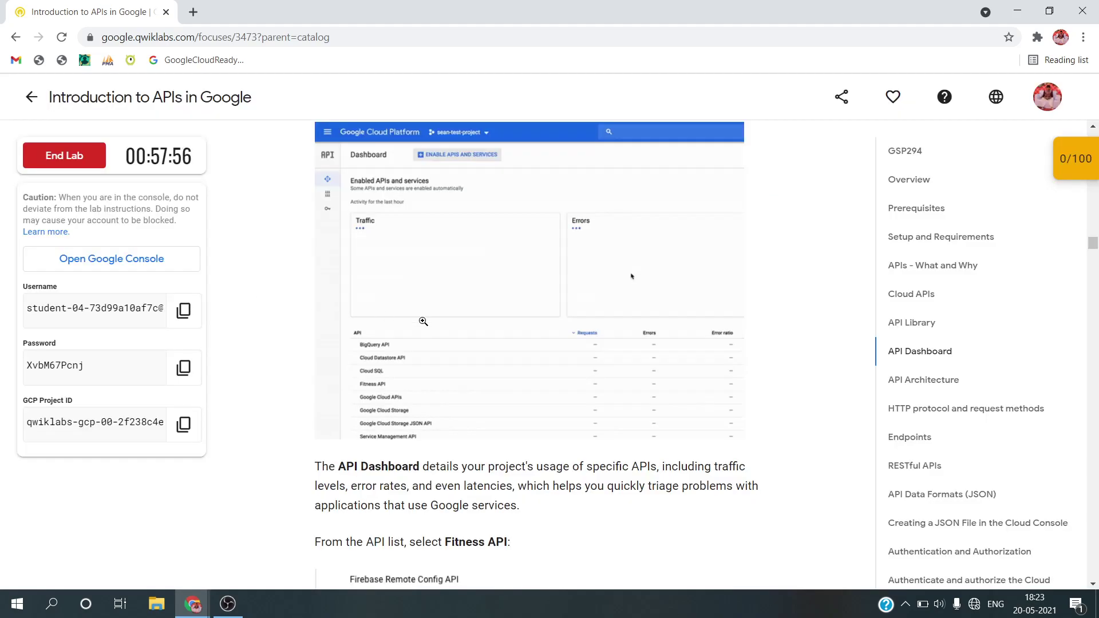
Switch back to the Google Cloud console and open the APIs & Services Dashboard for the lab project
key(alt+Tab)
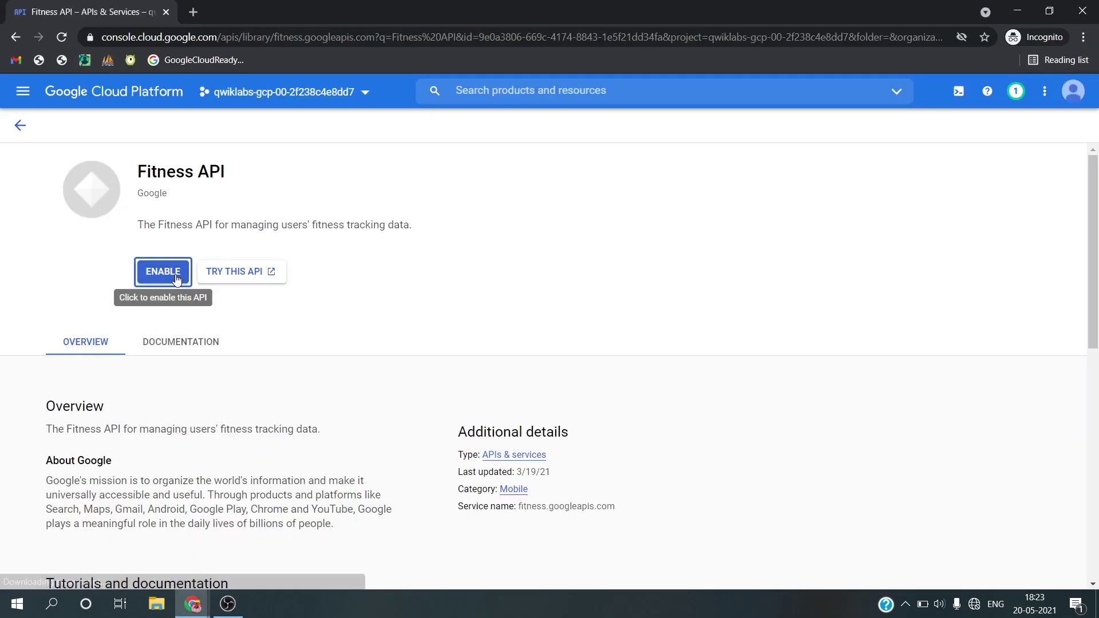
click(22, 129)
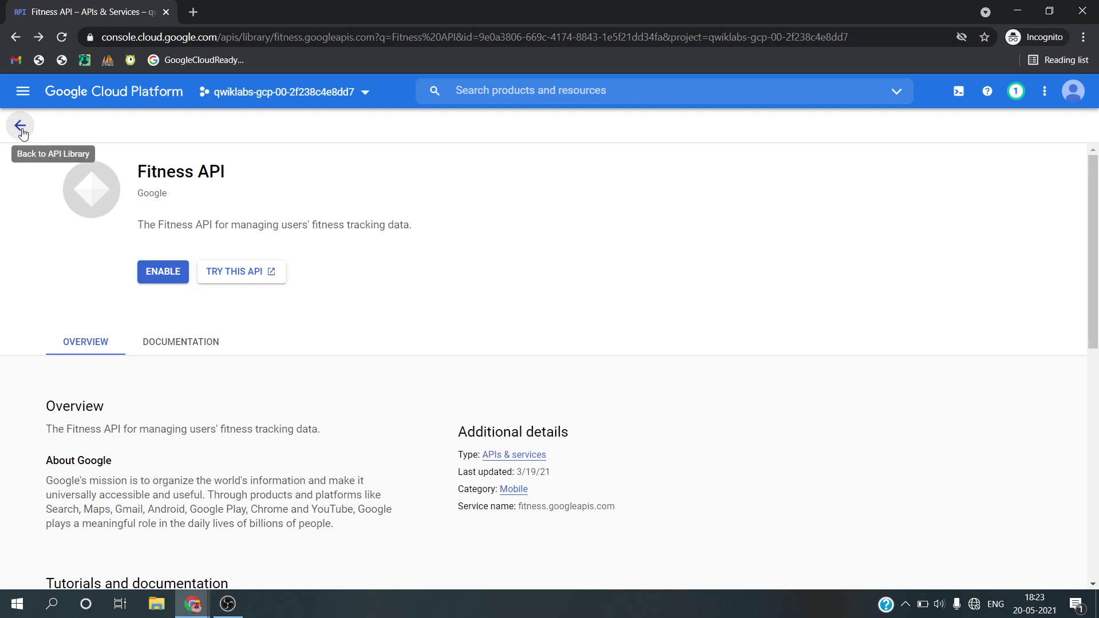
click(23, 92)
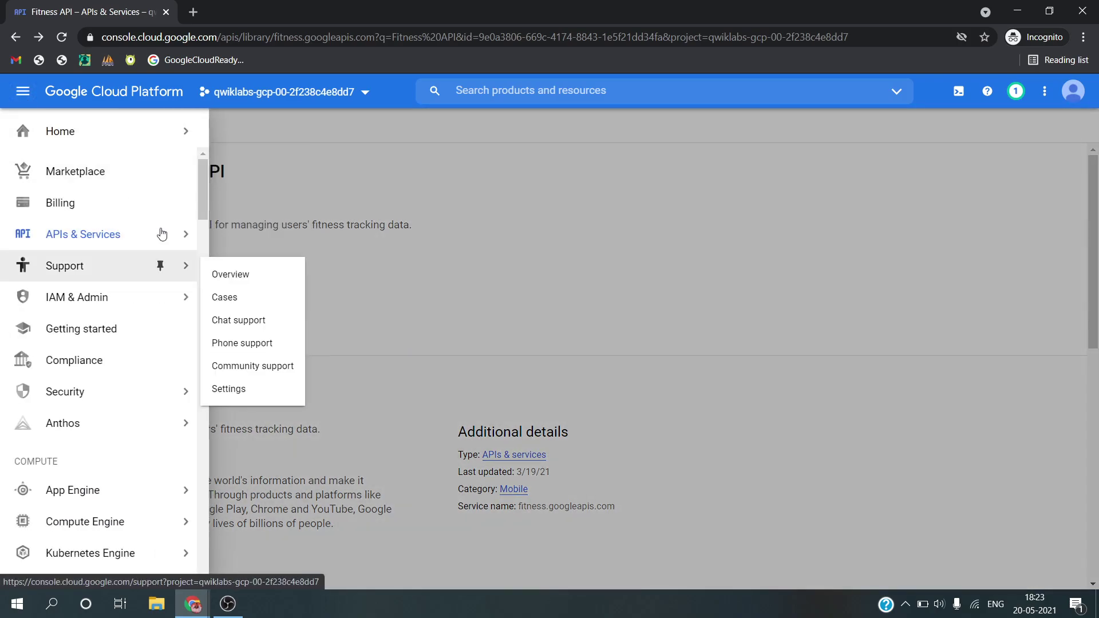
mouse_move(160, 235)
click(221, 246)
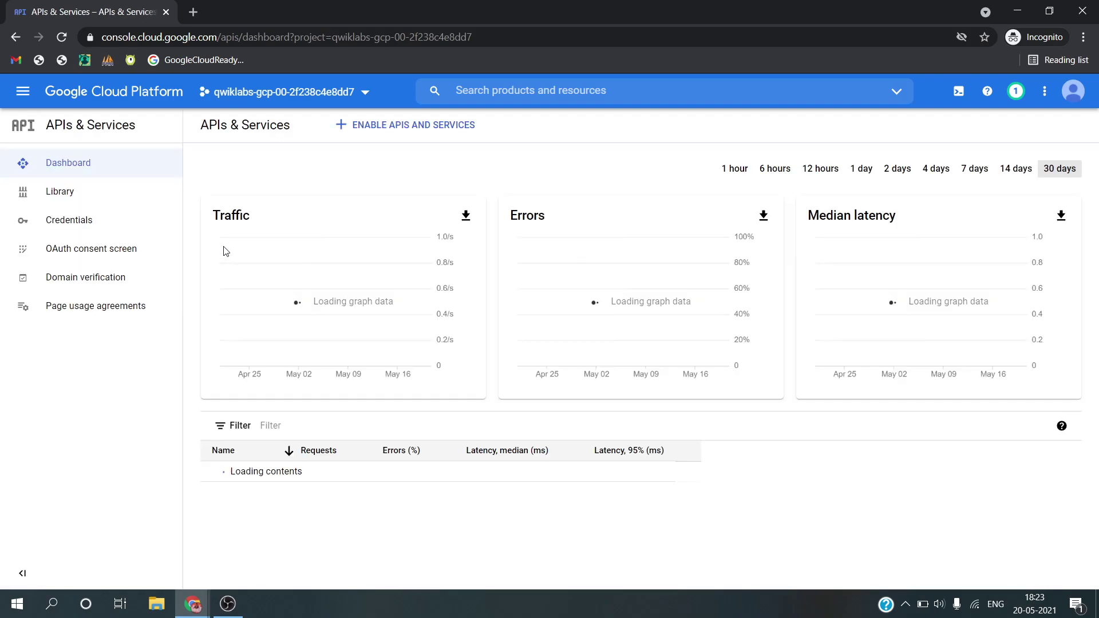
Review the lab instructions on selecting the Fitness API from the API Dashboard's list, including the illustrated dashboard example
key(alt+Tab)
scroll(429, 359, down, 5)
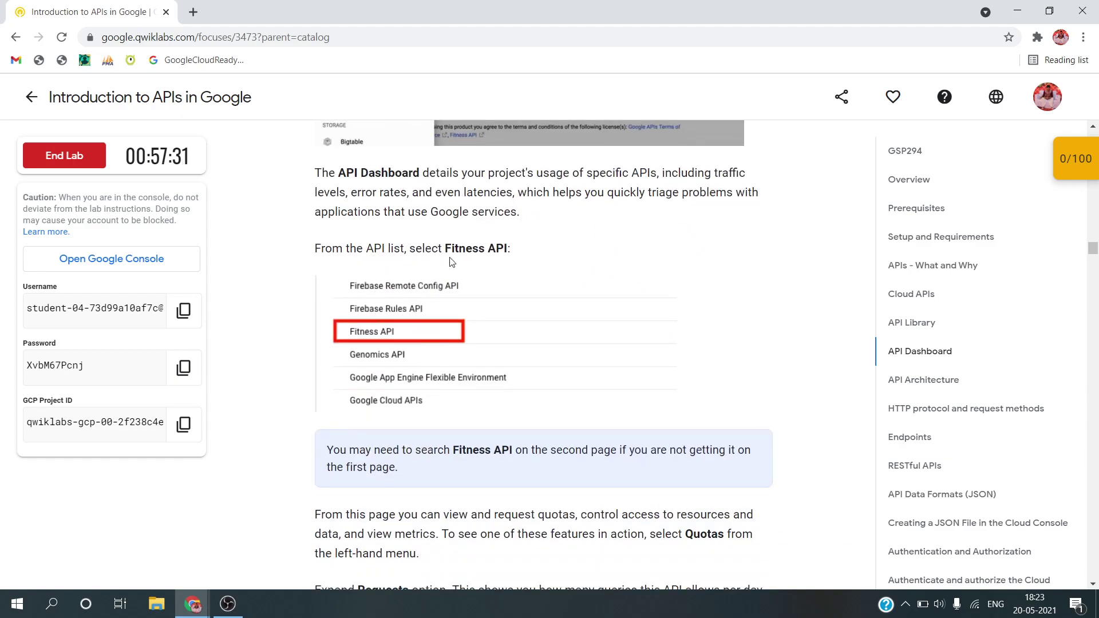
key(alt+Tab)
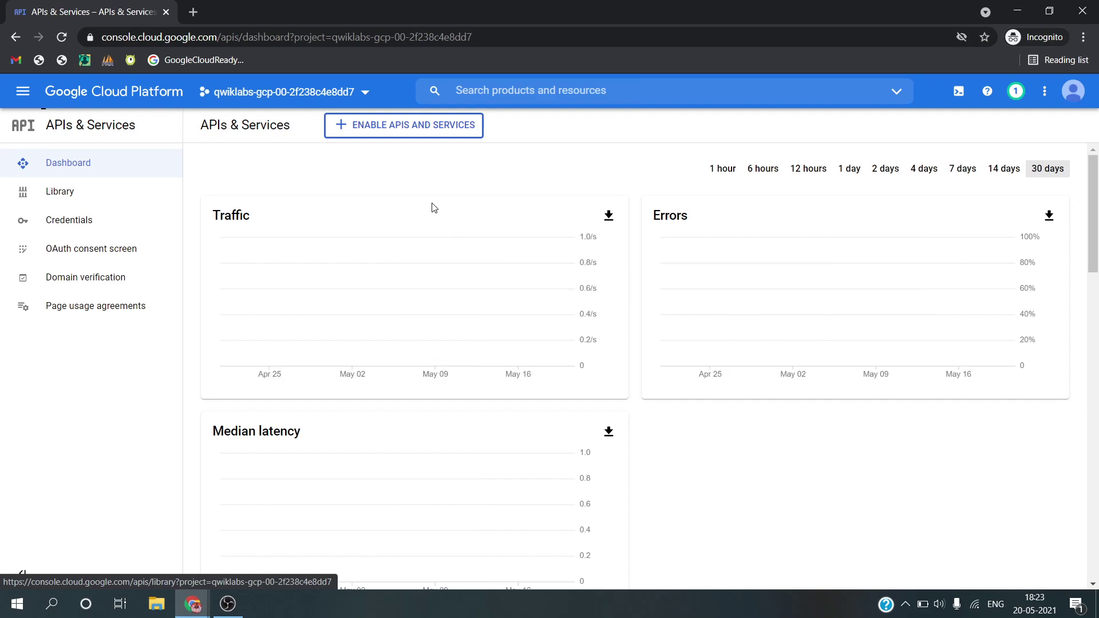
key(alt+Tab)
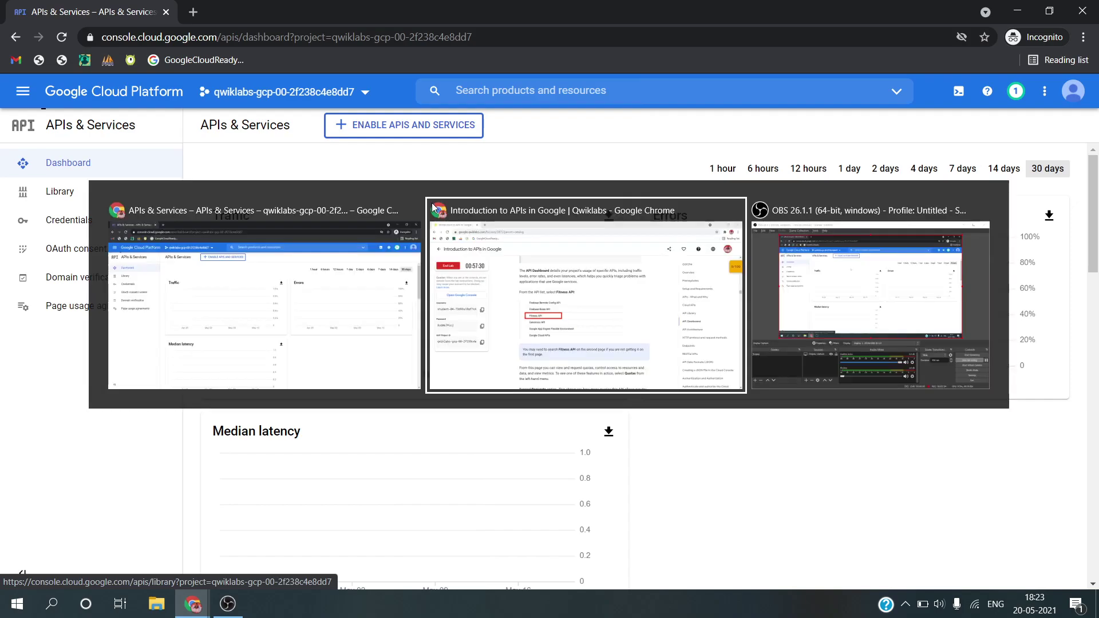
scroll(523, 192, up, 4)
scroll(523, 192, down, 2)
scroll(523, 192, up, 3)
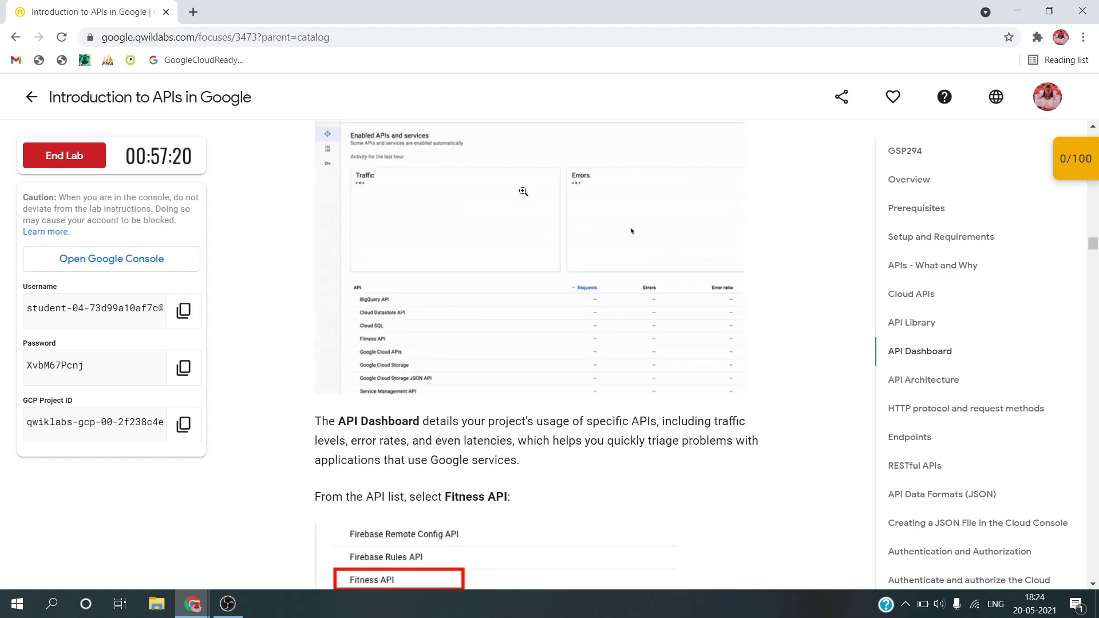
scroll(523, 192, up, 1)
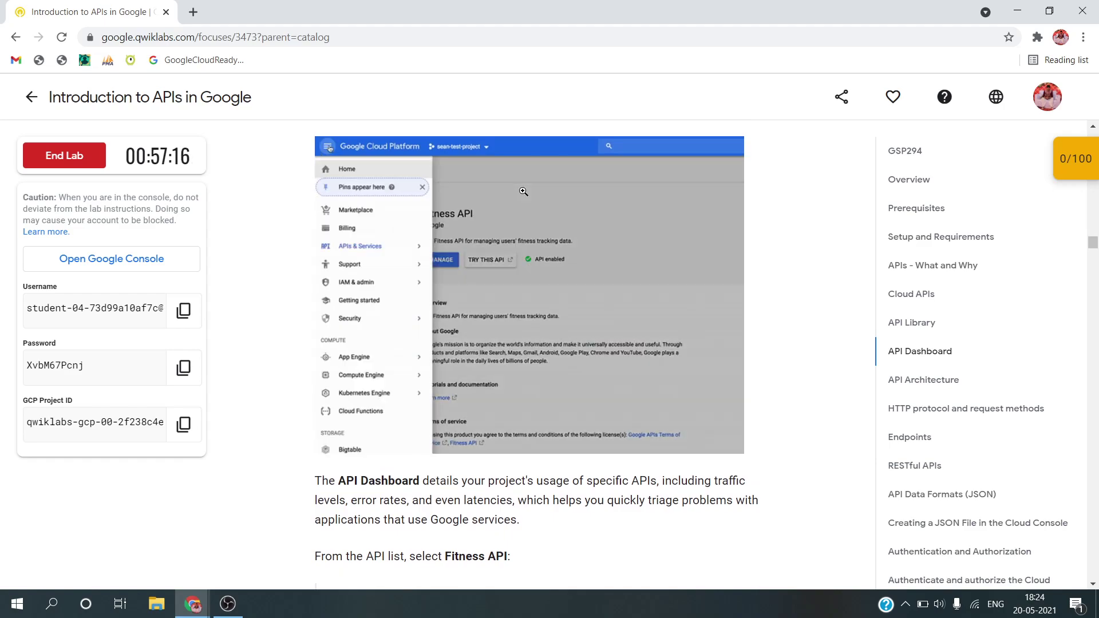
In the console's Dashboard, find the Fitness API on the second page of the API list and open it
key(alt+Tab)
scroll(525, 196, down, 6)
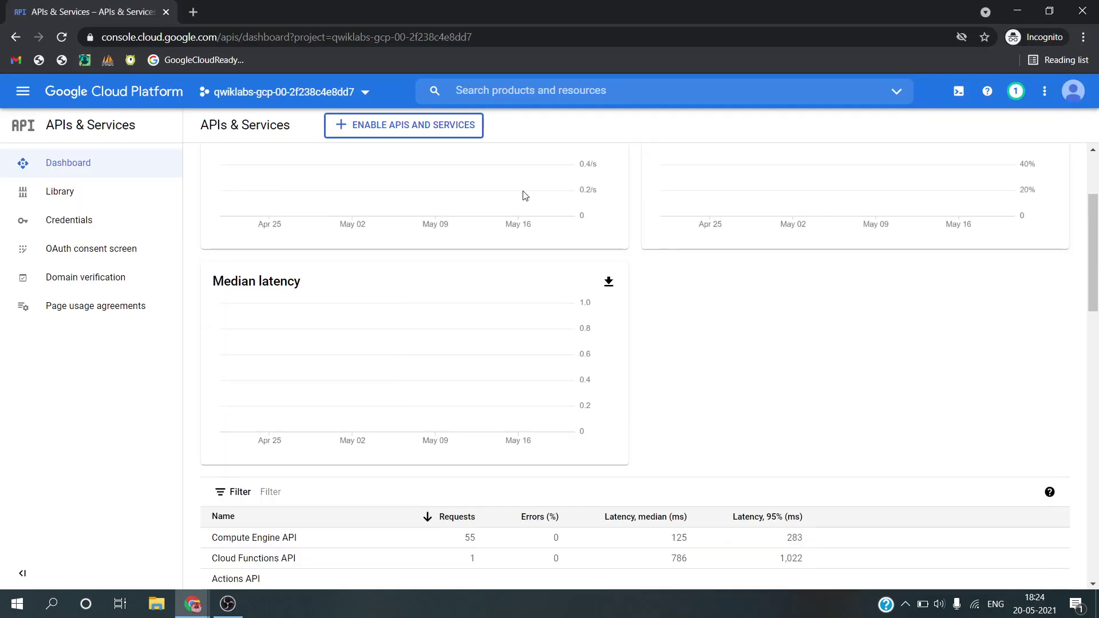
scroll(295, 520, down, 8)
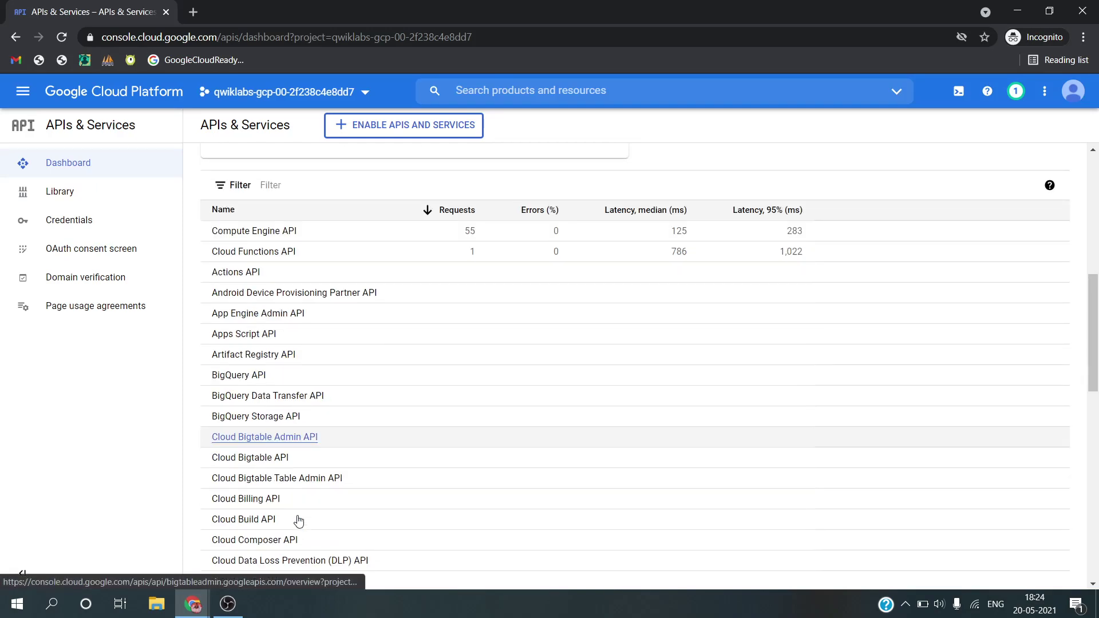
scroll(299, 520, down, 6)
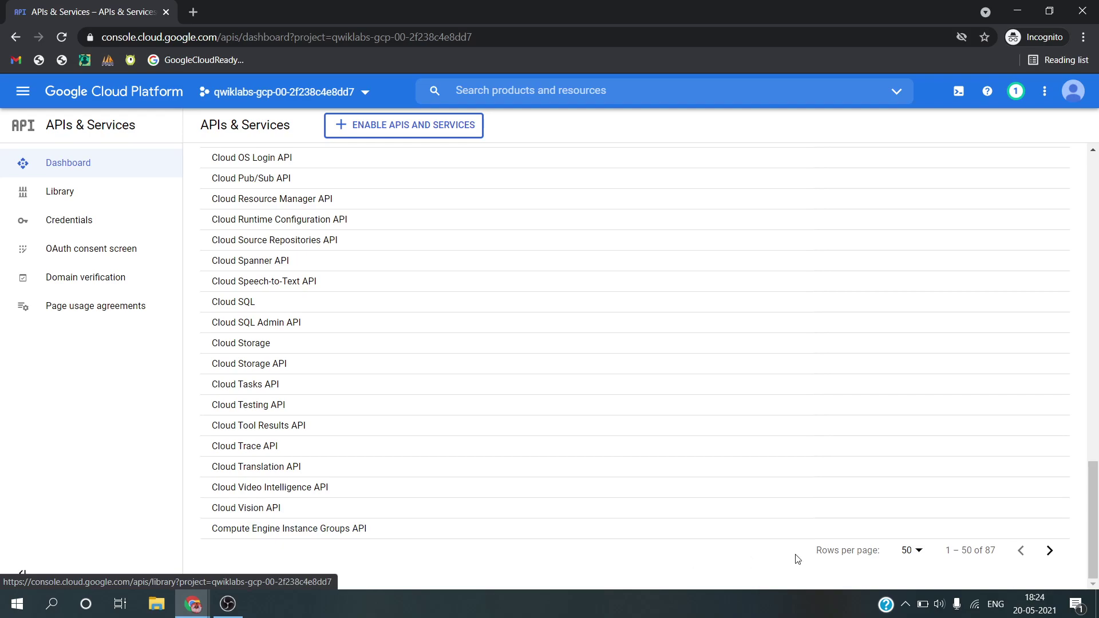
click(1050, 552)
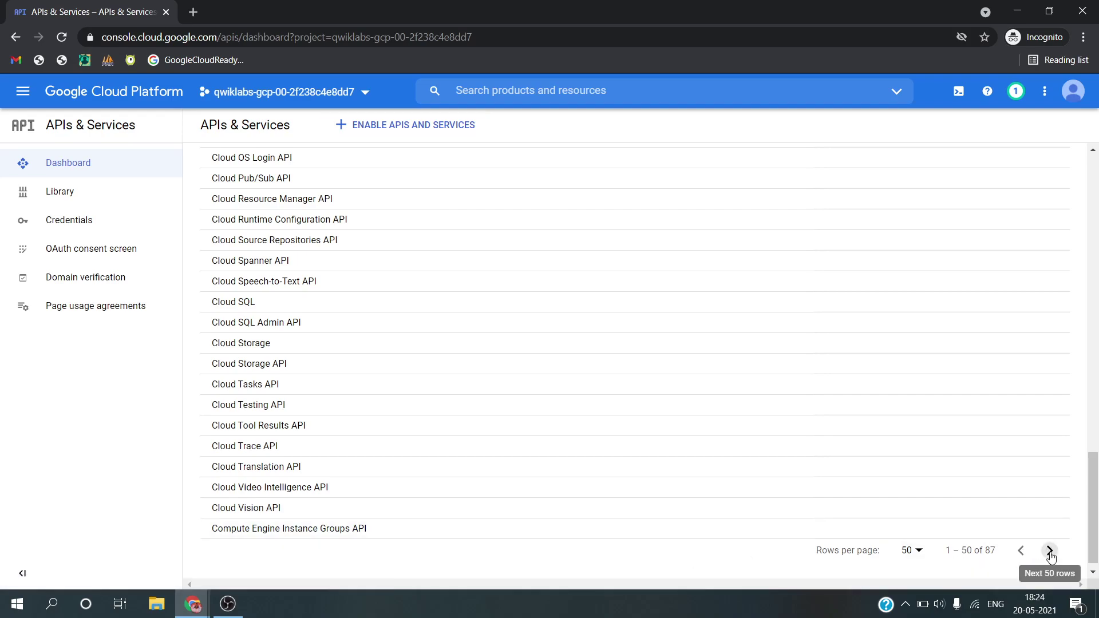
click(1050, 552)
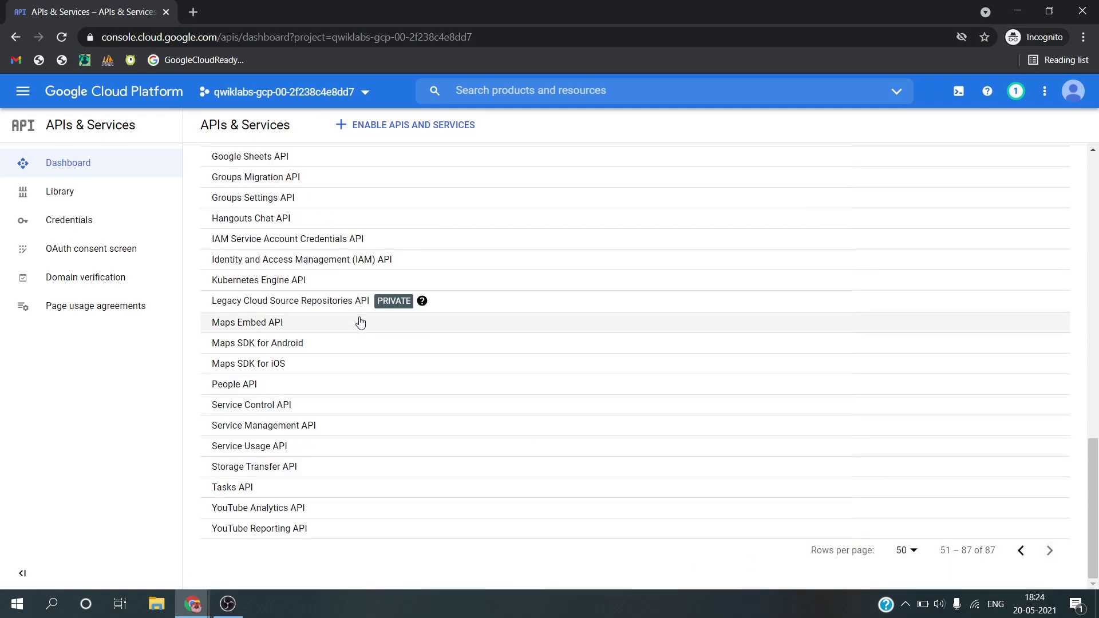
scroll(360, 322, up, 7)
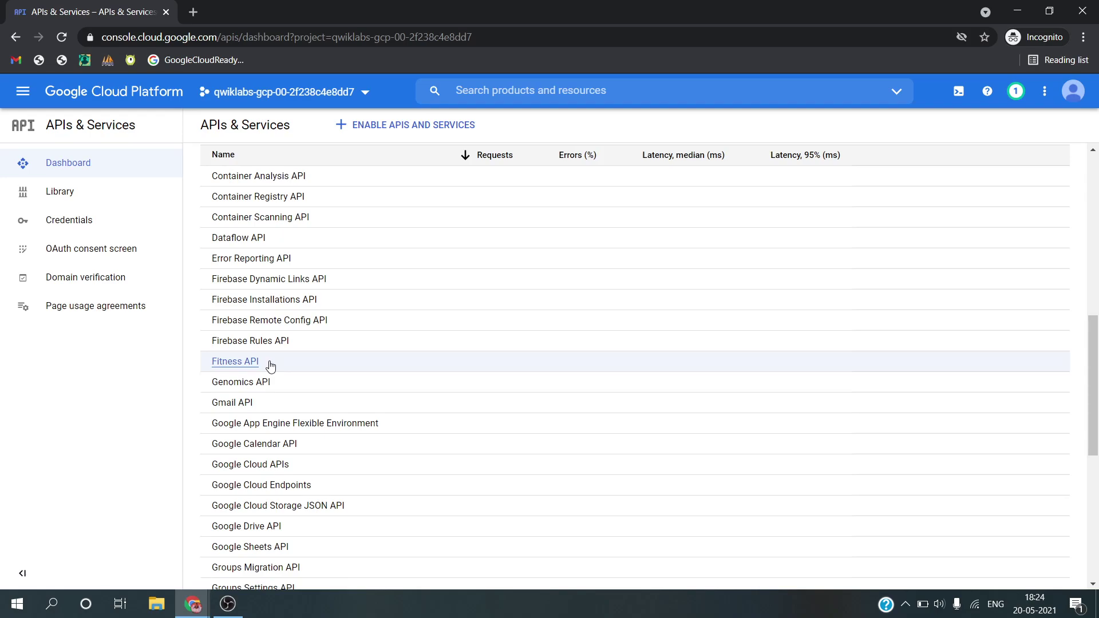
click(248, 362)
Read the lab instructions on Fitness API quotas, then open the Fitness API's Quotas page in the console
key(alt+Tab)
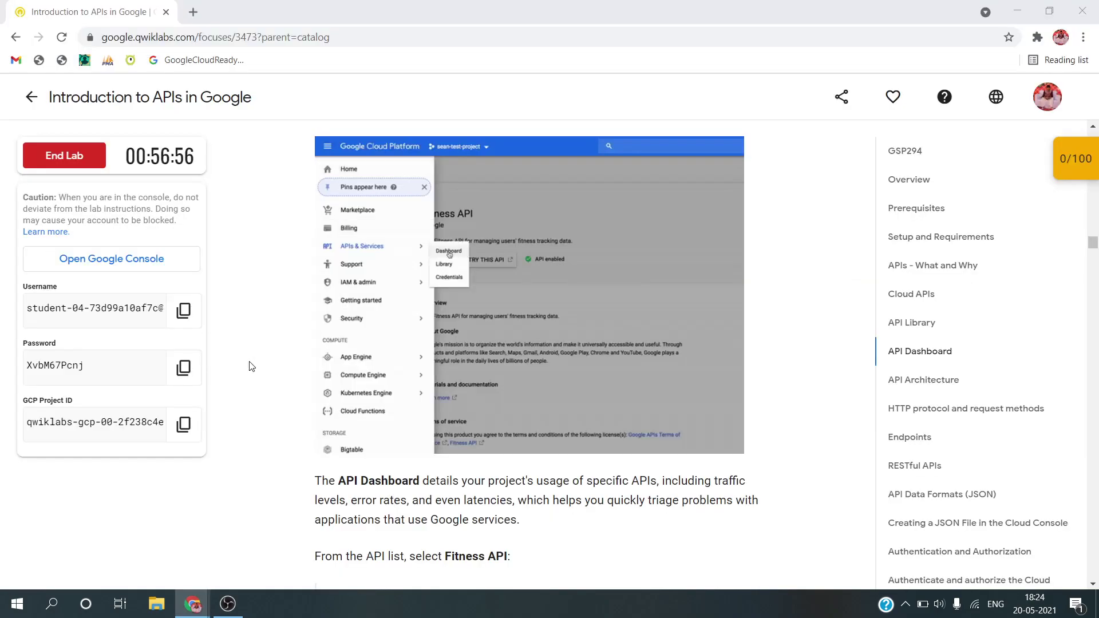
scroll(418, 311, down, 5)
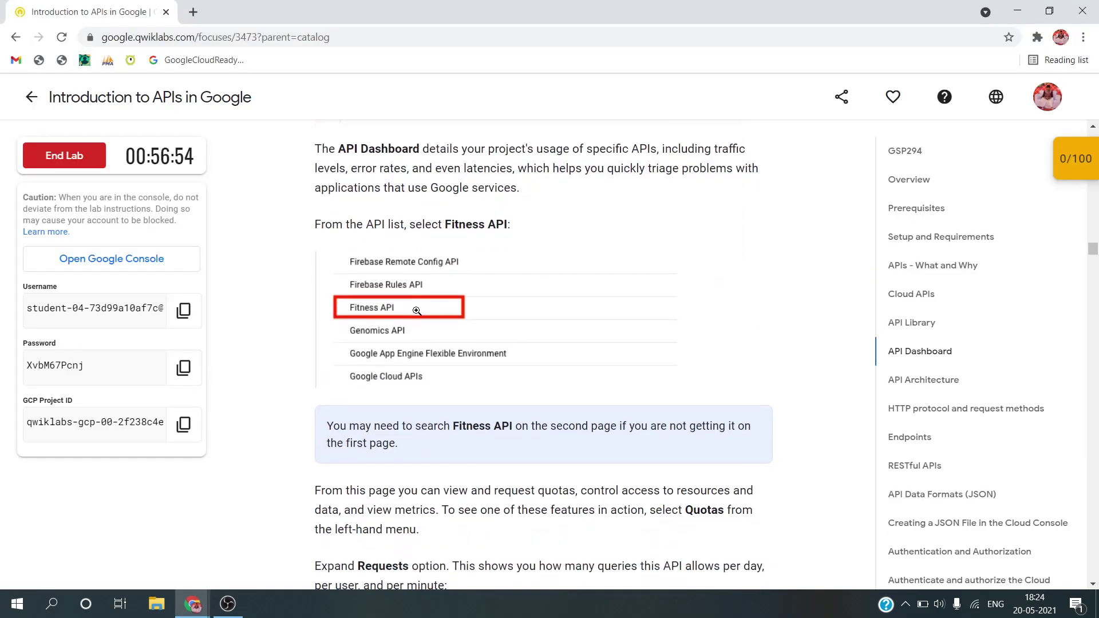
scroll(430, 473, down, 3)
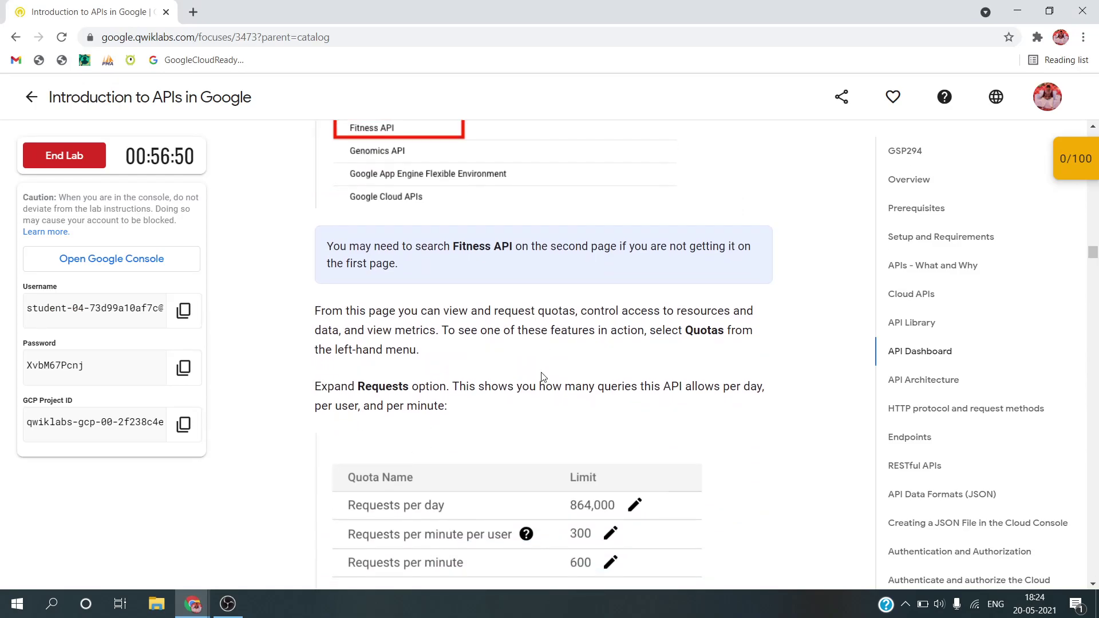
scroll(543, 377, down, 2)
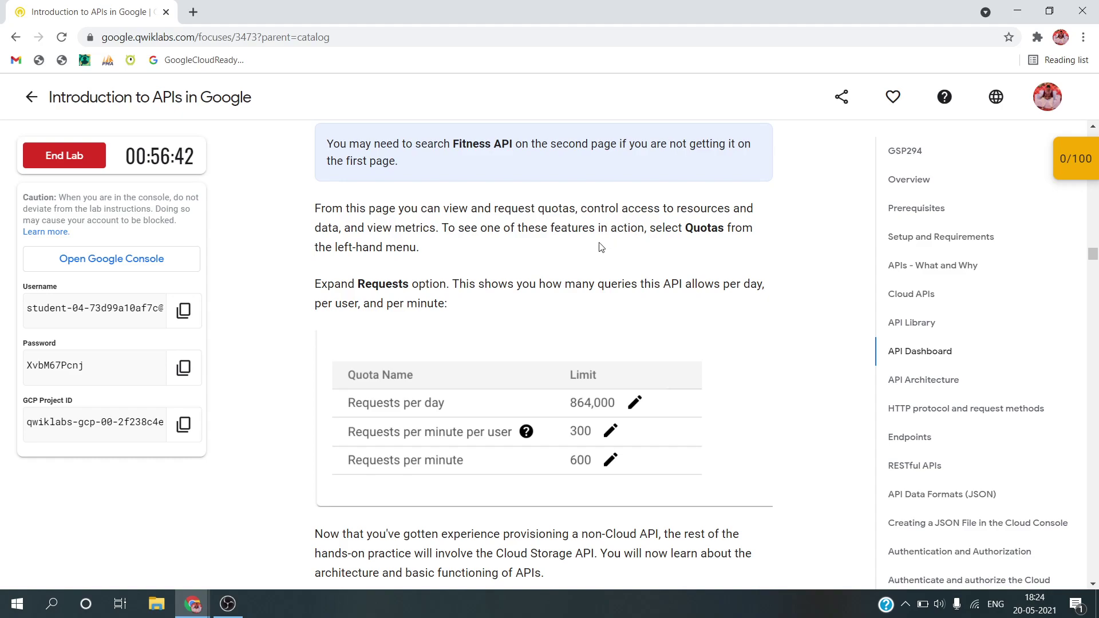
key(alt+Tab)
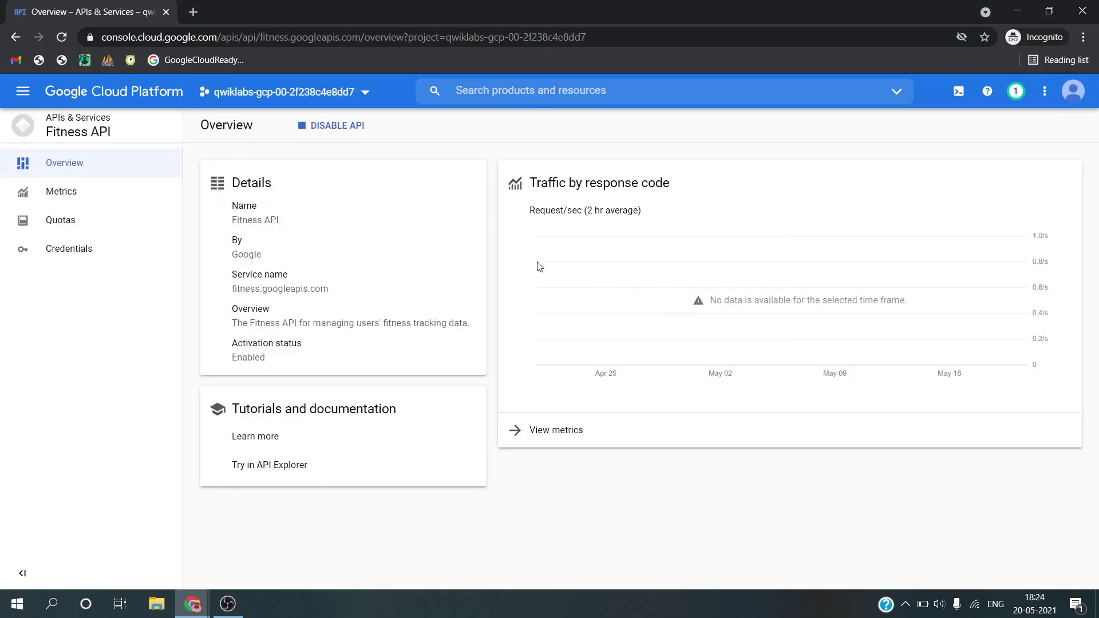
click(113, 221)
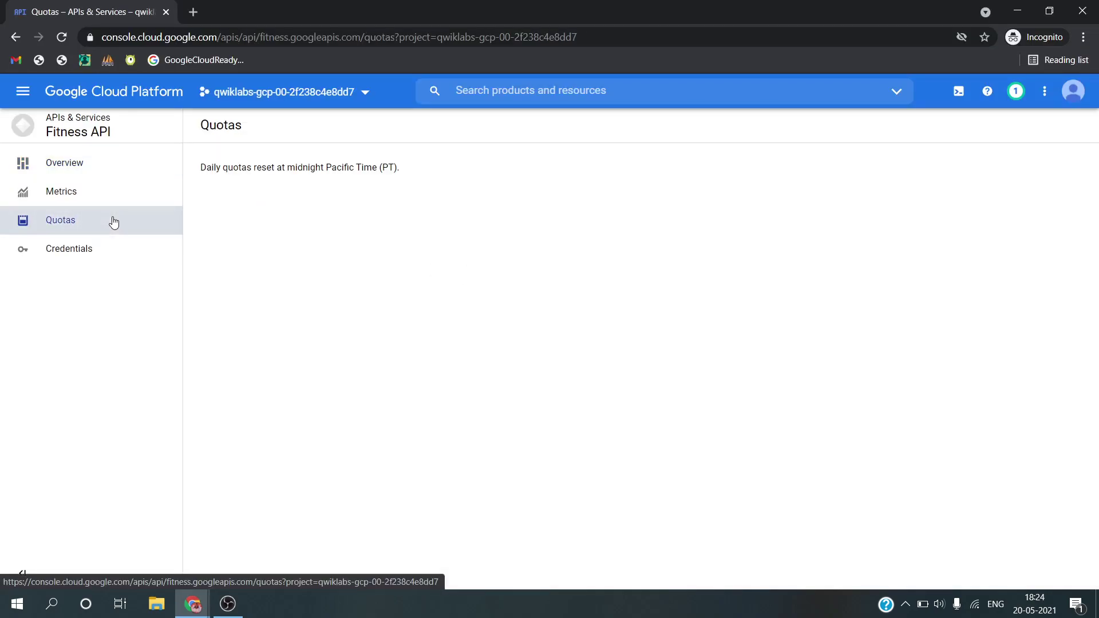
Check the lab's next instruction and expand the Requests section of the Fitness API quotas
key(alt+Tab)
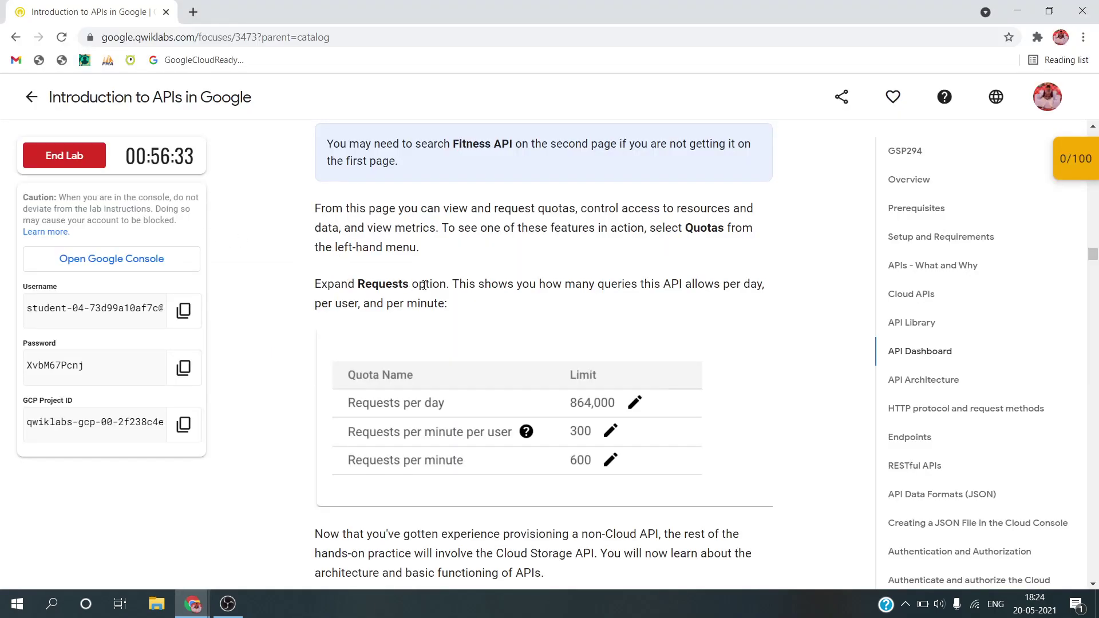
key(alt+Tab)
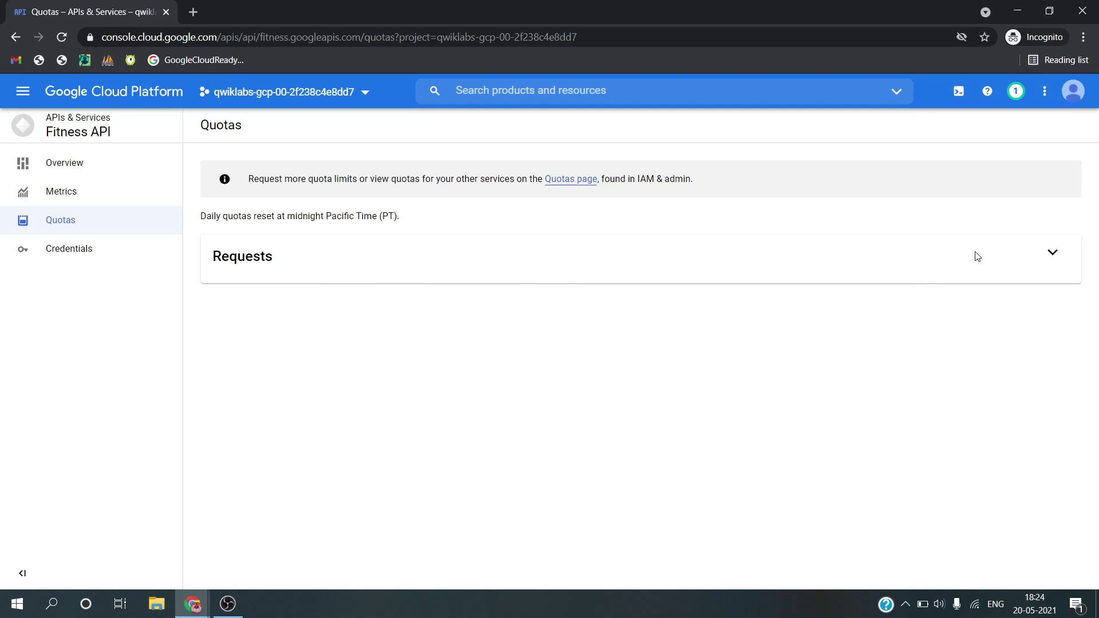
click(1055, 265)
Return to the lab page and submit "API Library" for the question about quick access, documentation and configuration options for 200+ Google APIs
key(alt+Tab)
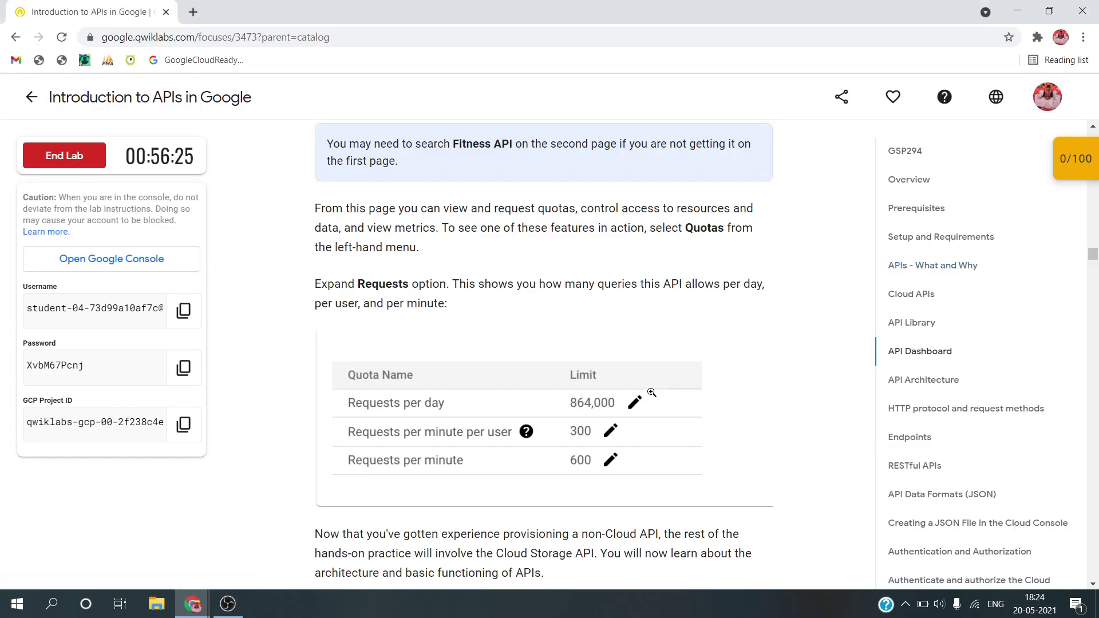
scroll(474, 344, down, 4)
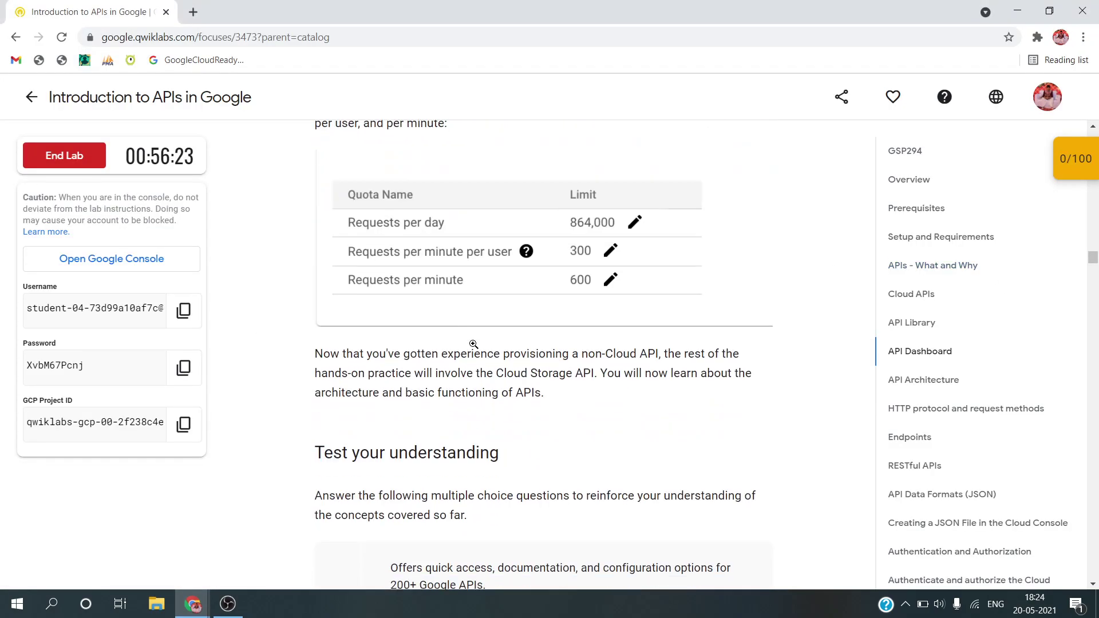
scroll(407, 403, down, 3)
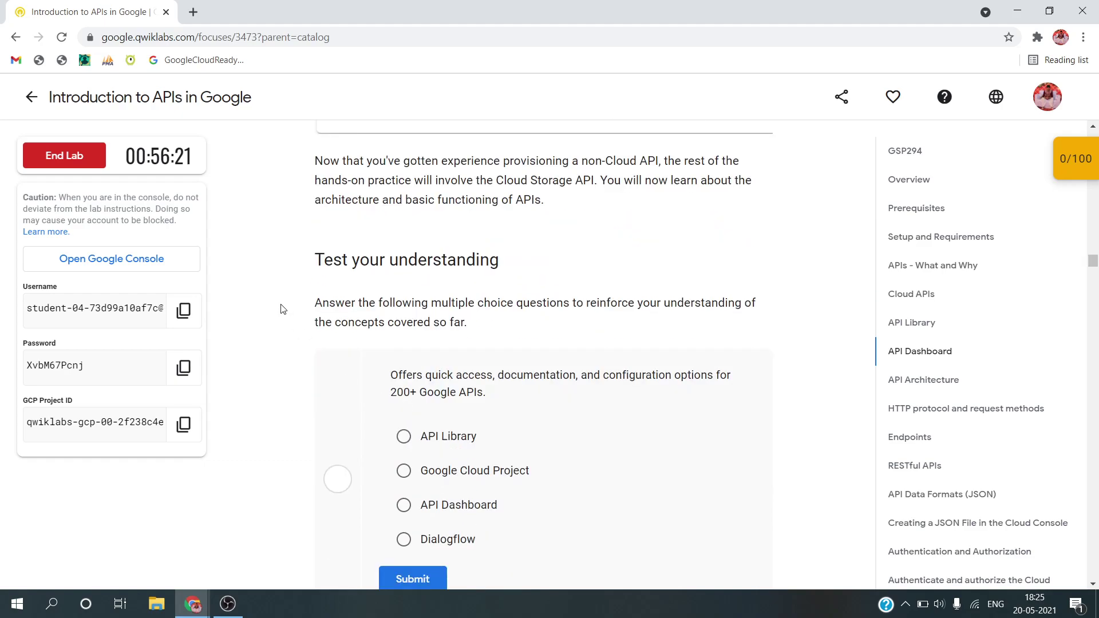
scroll(523, 372, down, 2)
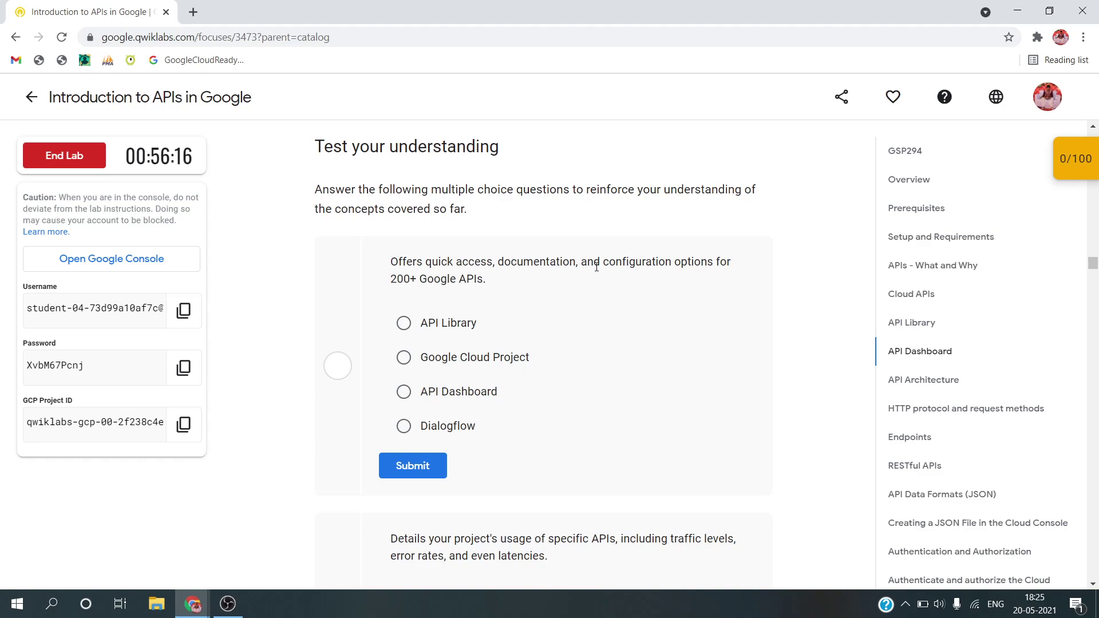
click(419, 330)
click(428, 465)
Submit "API Dashboard" for the question about details of a project's API usage, traffic levels, error rates and latencies
scroll(428, 466, down, 5)
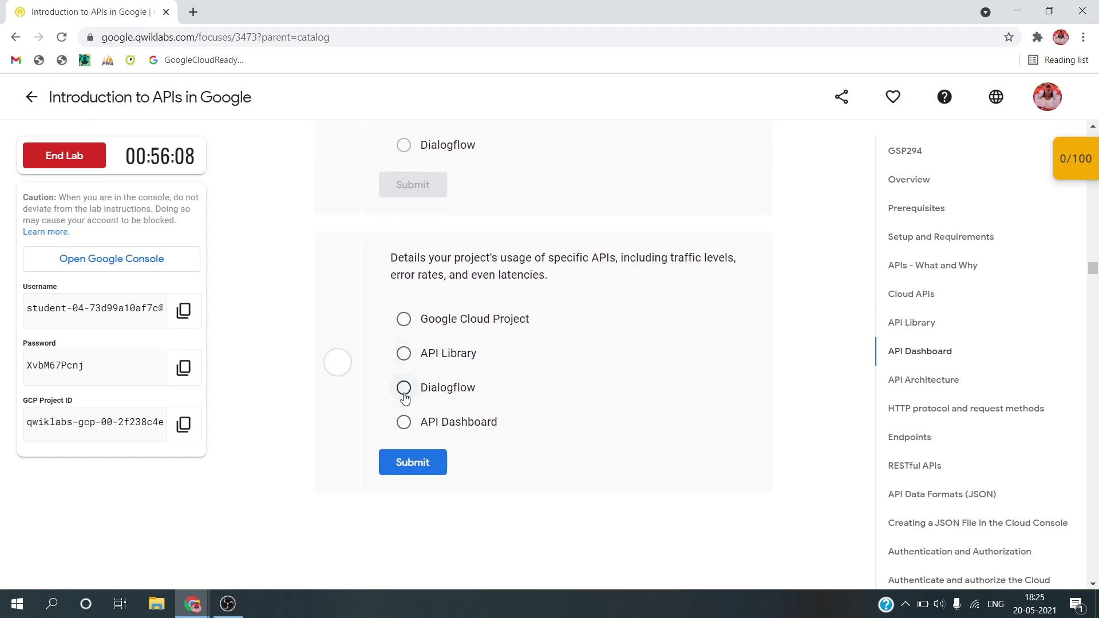
click(405, 422)
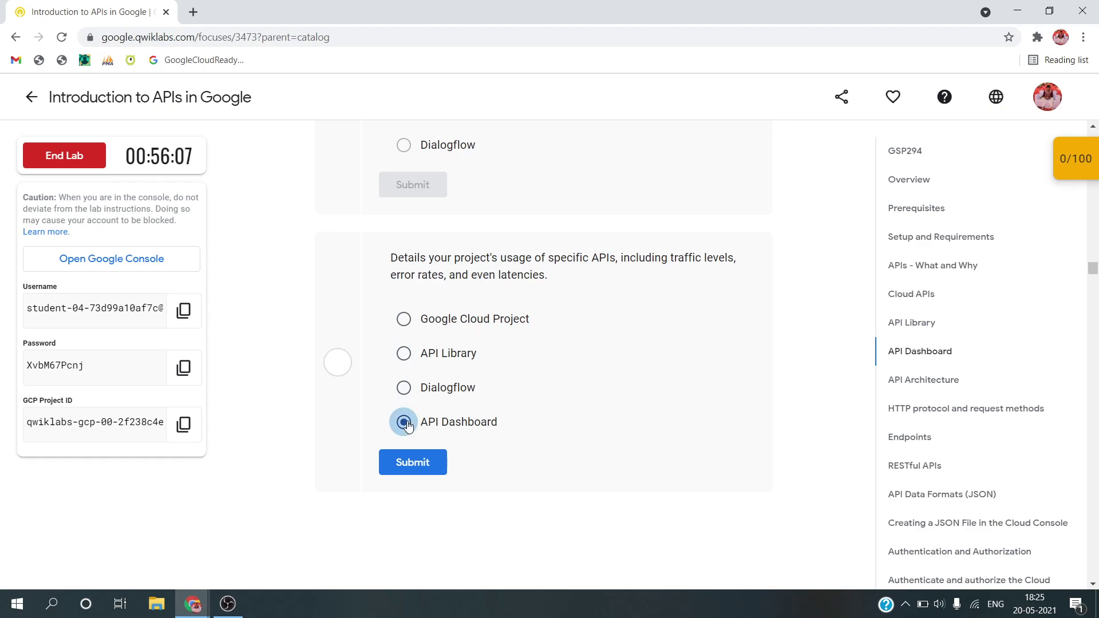
click(413, 458)
Skim the API Architecture and HTTP protocol sections and submit "Client" for the question about the computing device that makes a request
scroll(414, 456, down, 7)
scroll(414, 456, down, 3)
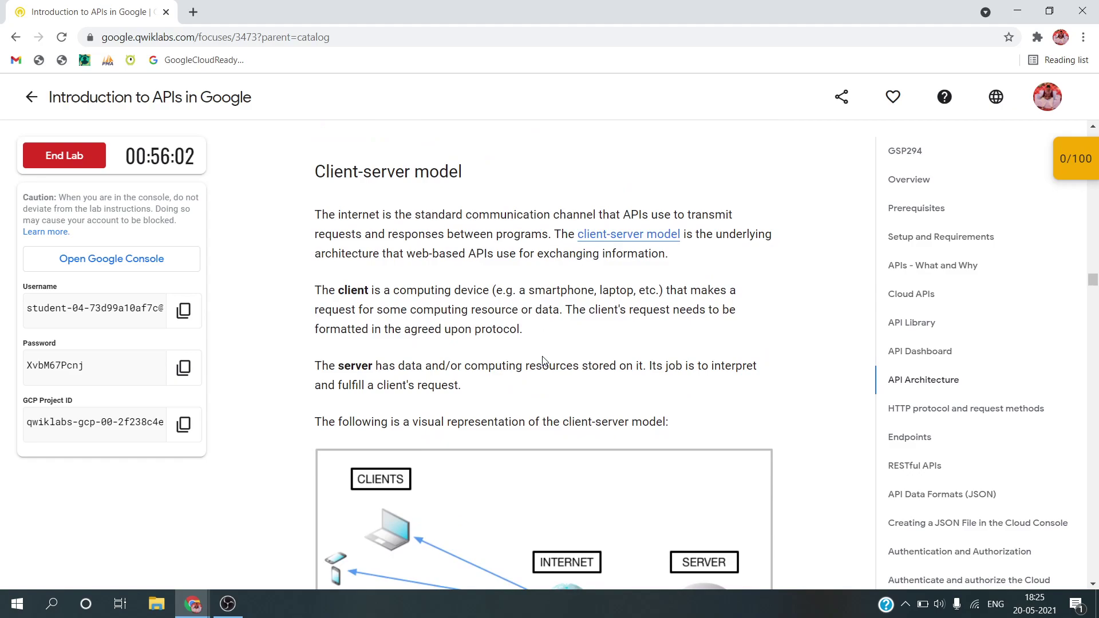
scroll(532, 309, down, 5)
scroll(543, 356, down, 10)
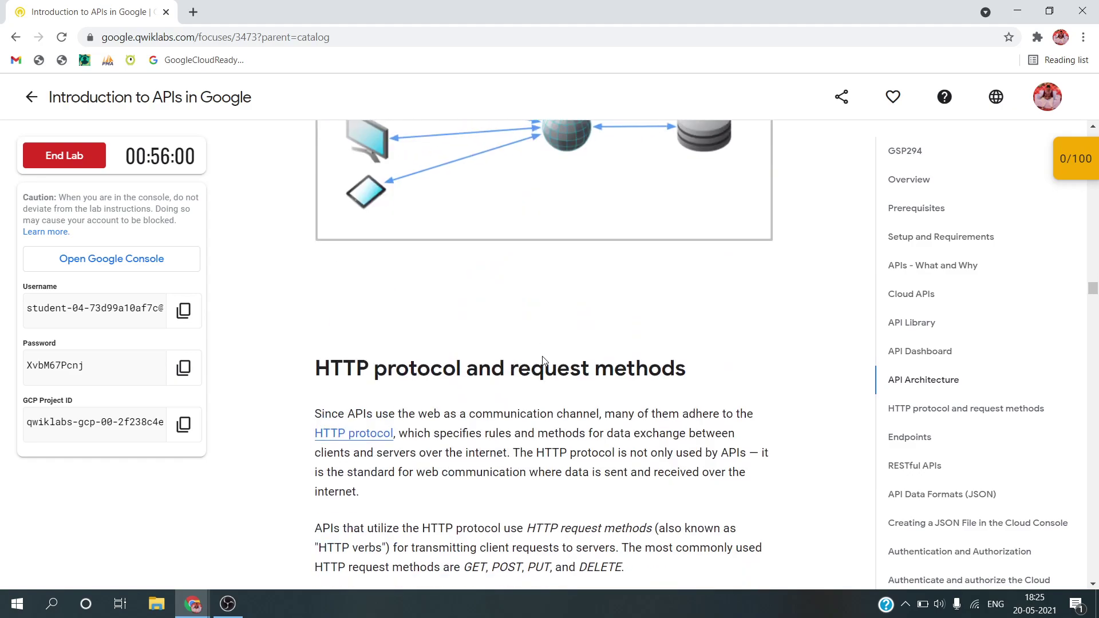
scroll(544, 361, down, 6)
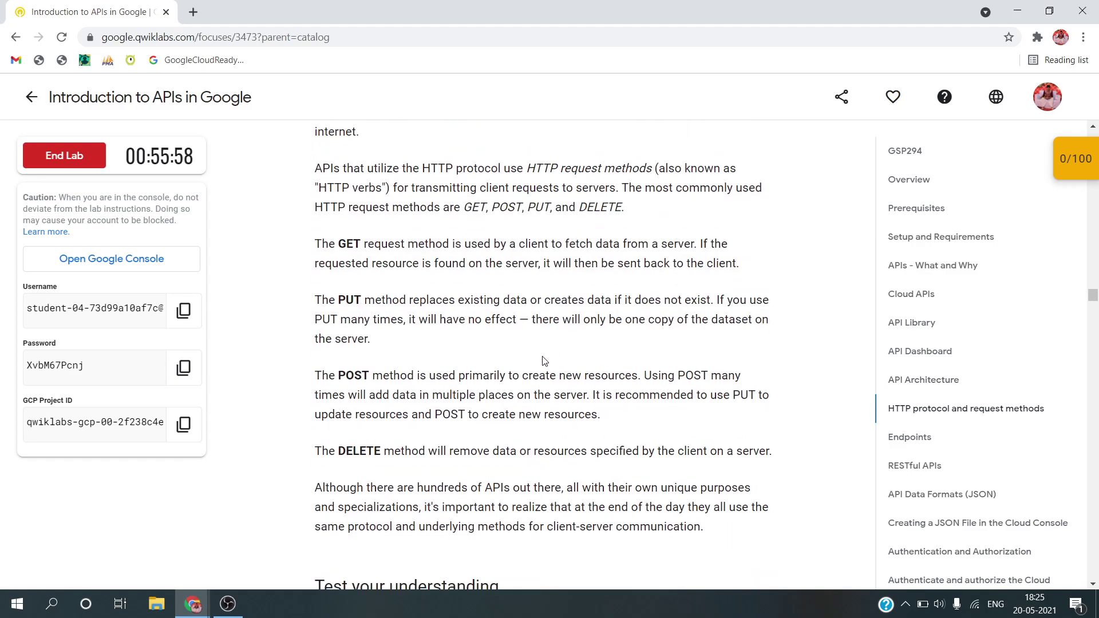
scroll(544, 357, down, 2)
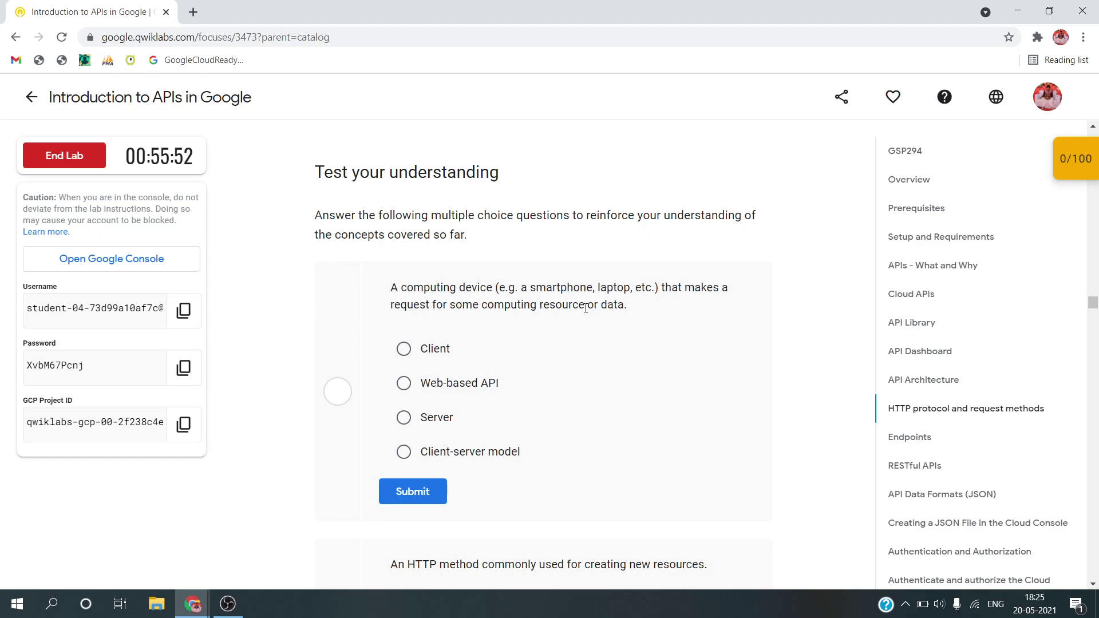
scroll(586, 308, up, 1)
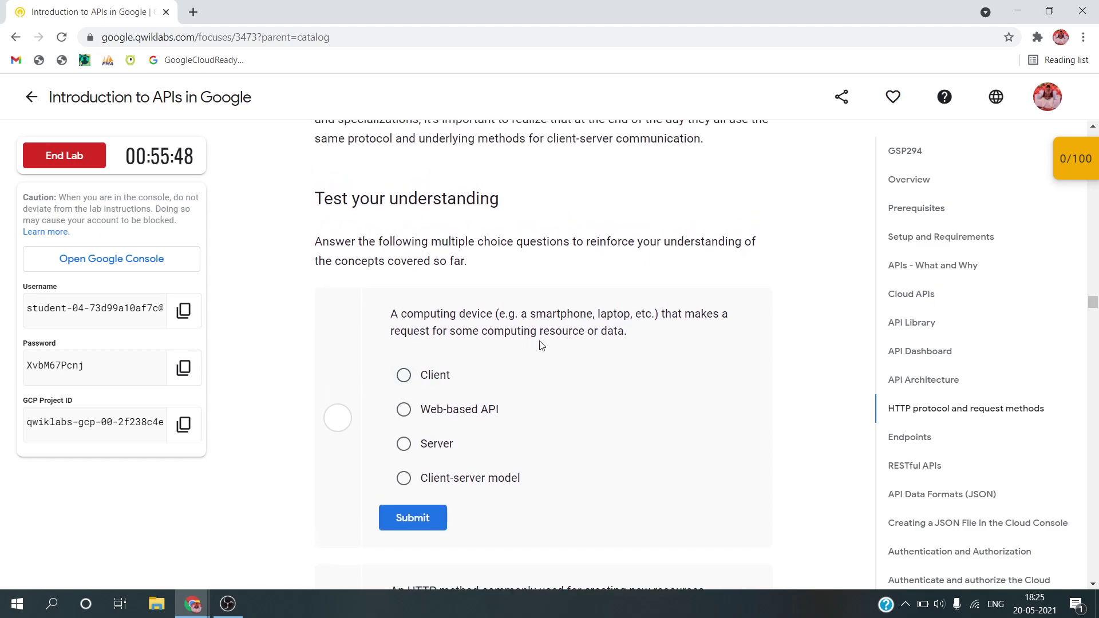
click(402, 375)
click(402, 515)
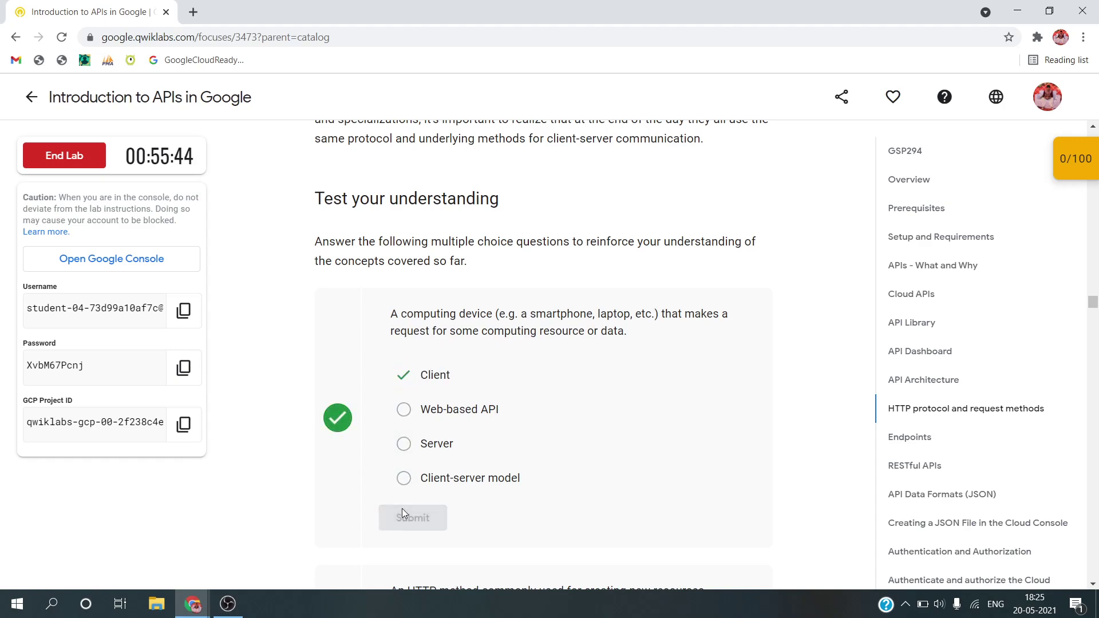
Submit "POST" for the question about the HTTP method commonly used for creating new resources
scroll(402, 509, down, 6)
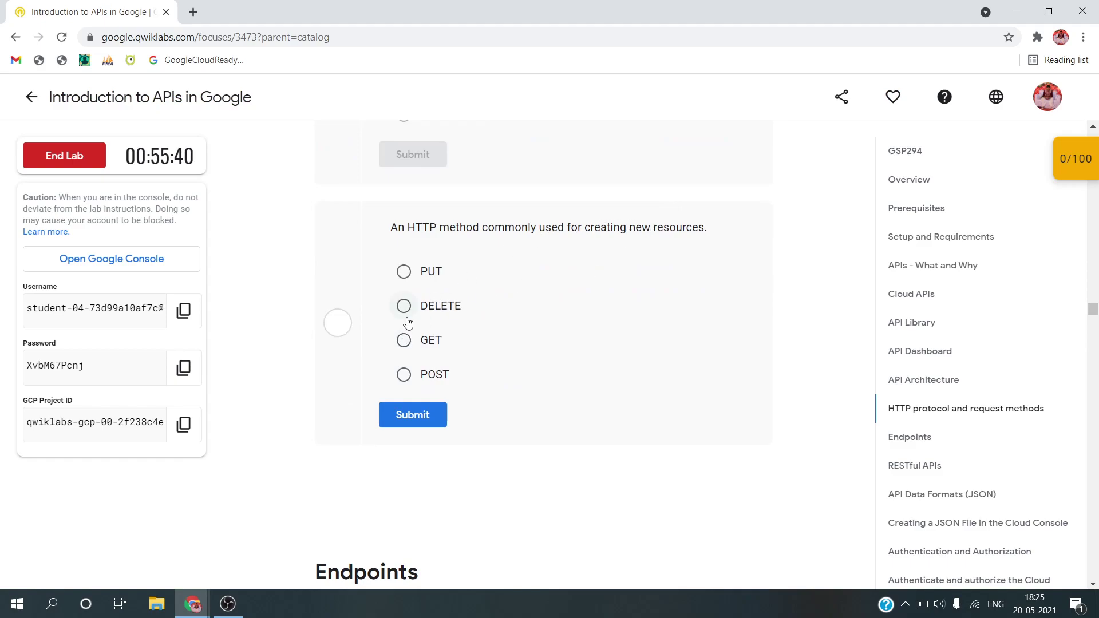
click(403, 342)
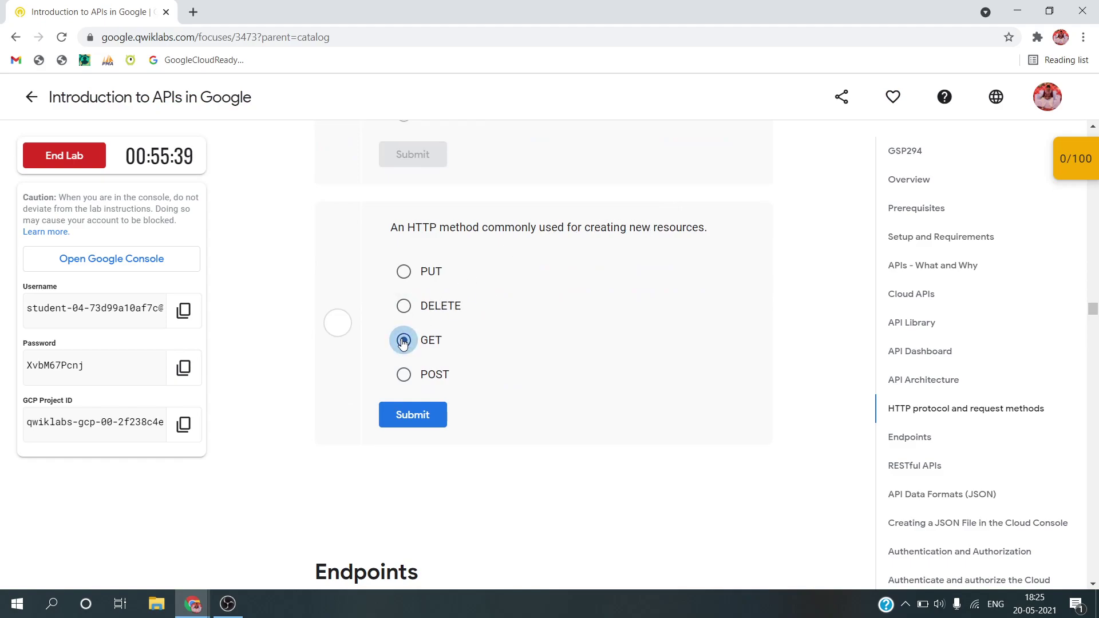
click(403, 373)
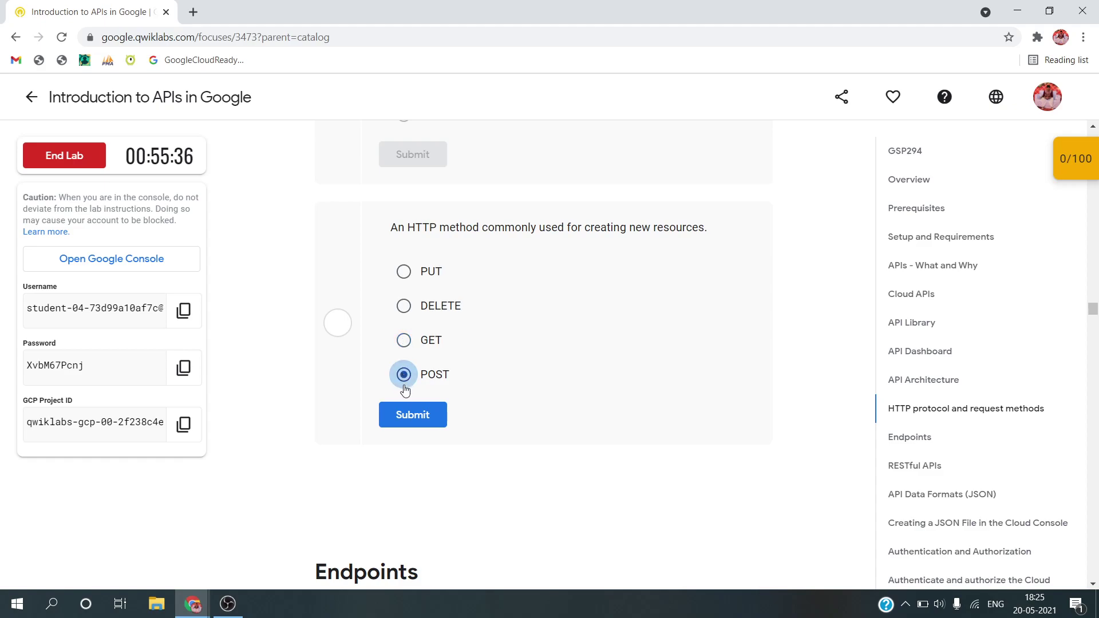
click(404, 409)
Read through the Endpoints and RESTful APIs sections of the lab, including the example endpoint URLs and request fields
scroll(405, 404, down, 5)
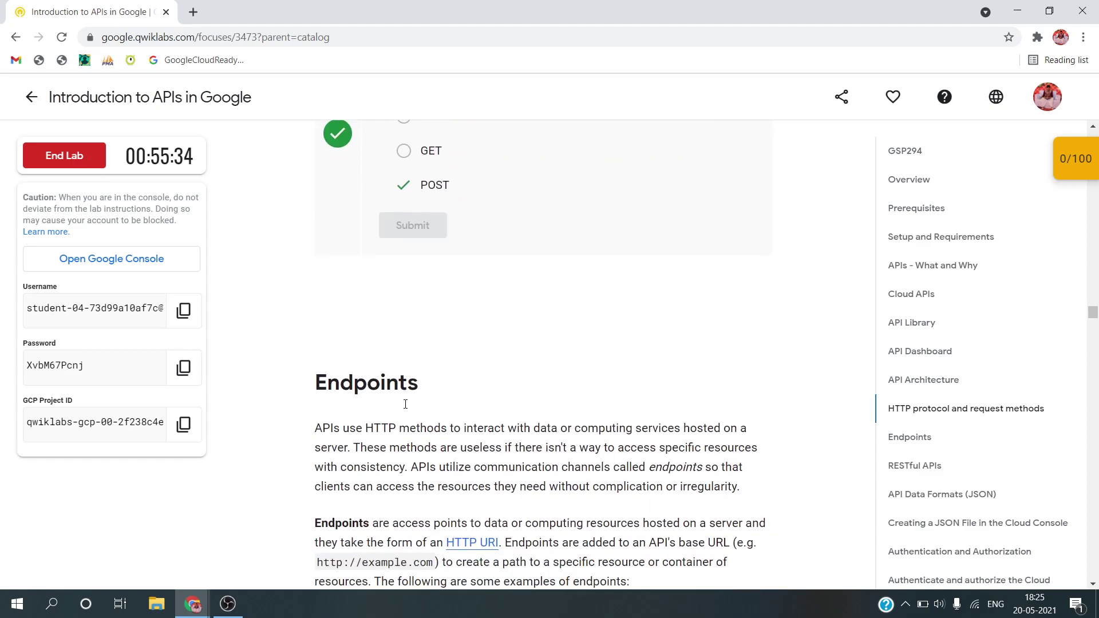
scroll(405, 404, down, 2)
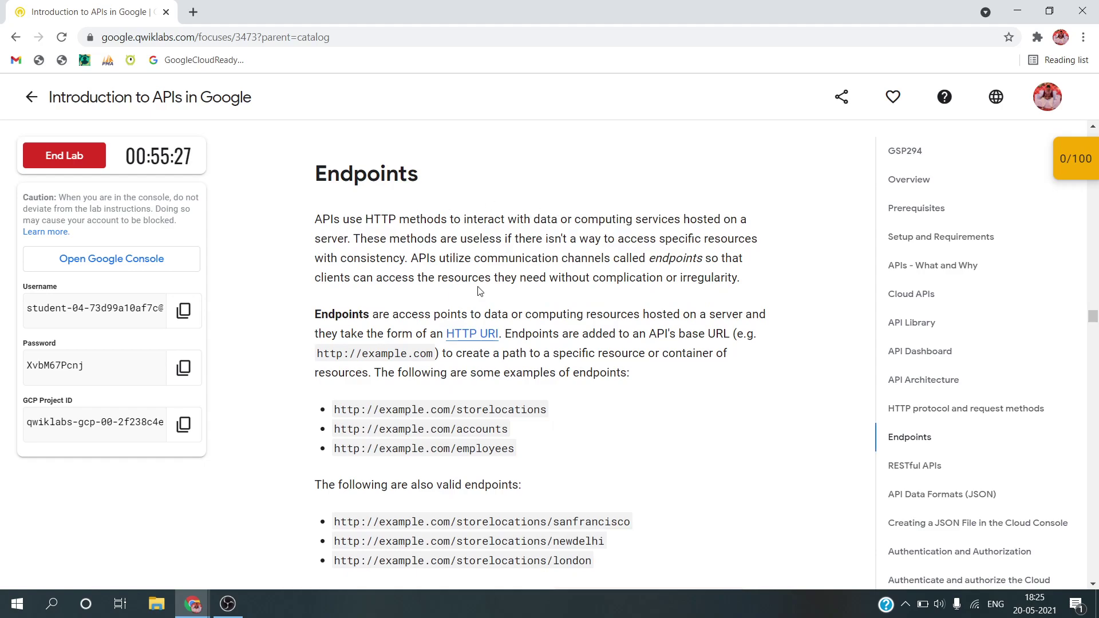
scroll(479, 291, down, 2)
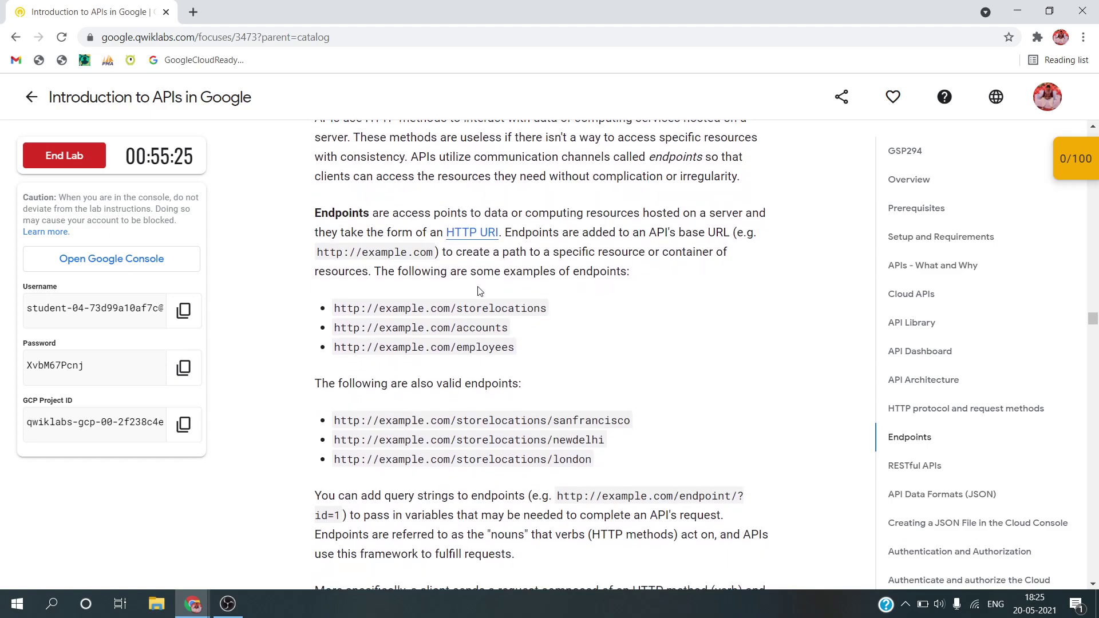
scroll(480, 291, down, 2)
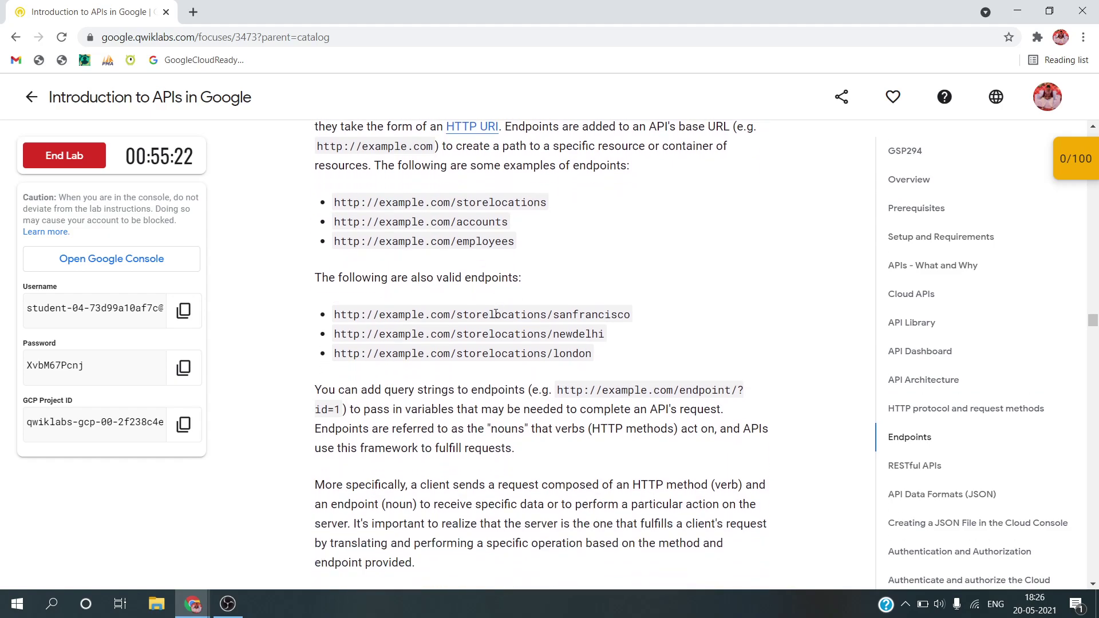
scroll(495, 313, down, 2)
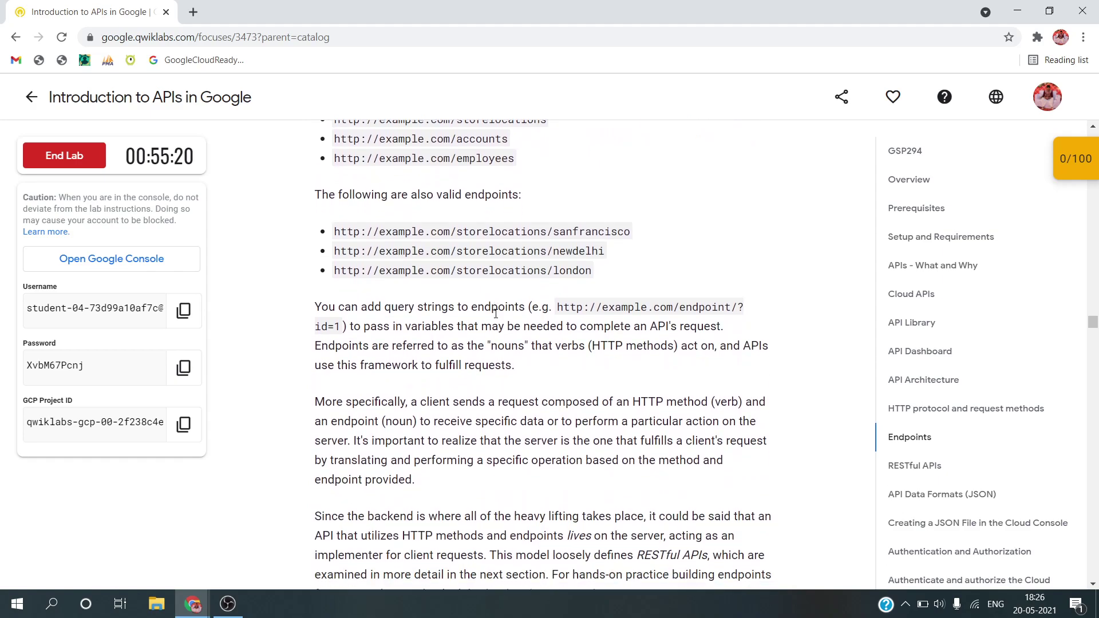
scroll(496, 313, down, 2)
scroll(496, 318, down, 3)
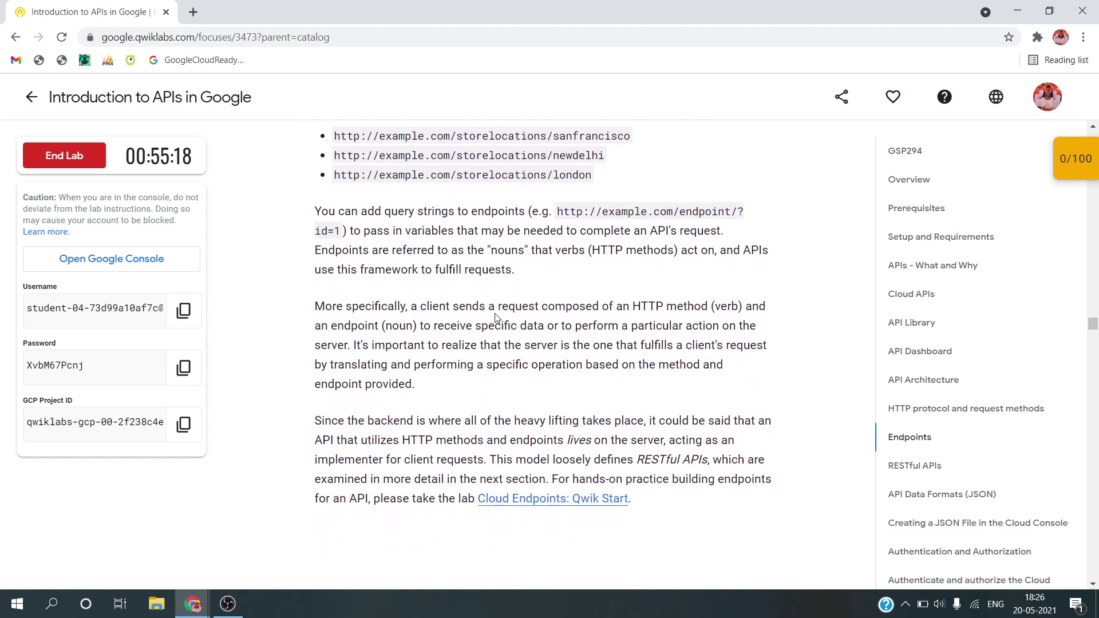
scroll(496, 313, down, 5)
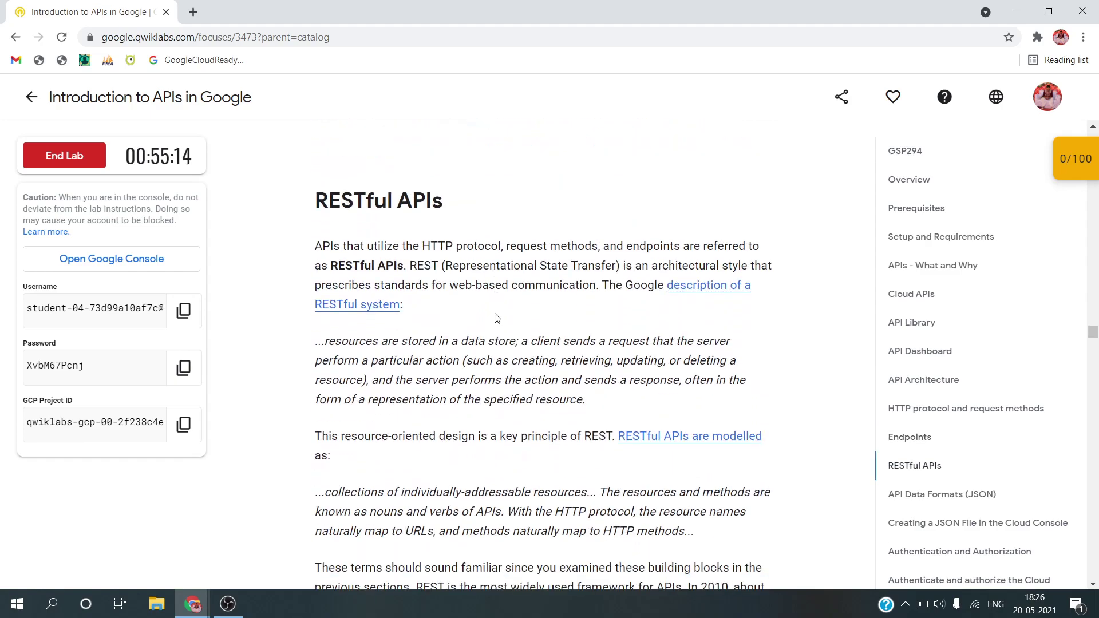
scroll(495, 313, down, 4)
scroll(496, 313, down, 3)
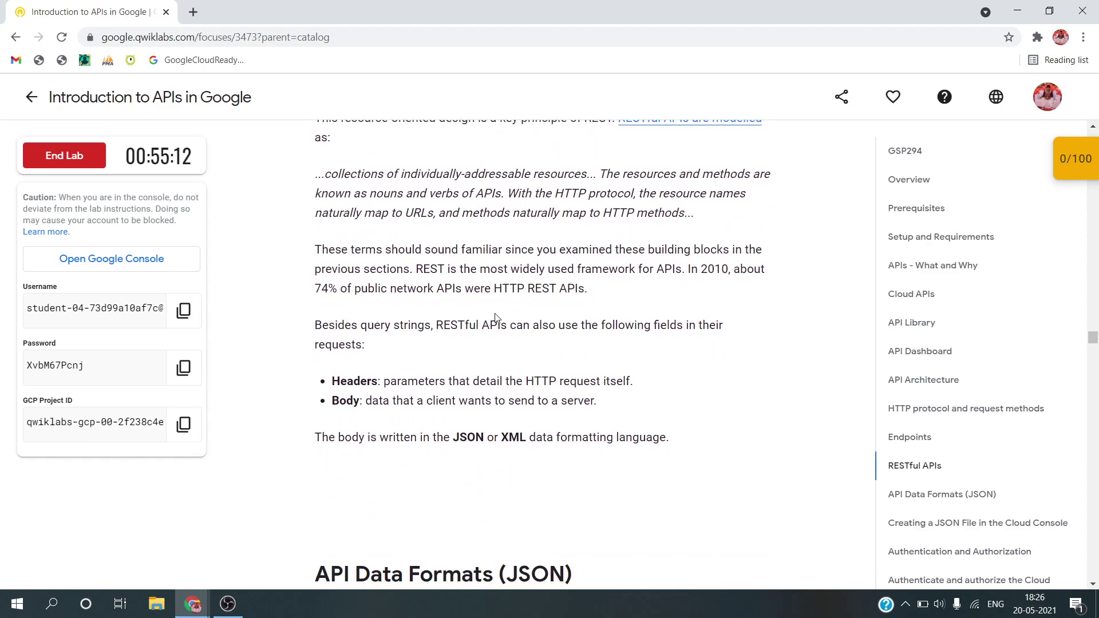
Read the API Data Formats (JSON) section covering data types, key-value pairs and the object example
scroll(497, 319, down, 6)
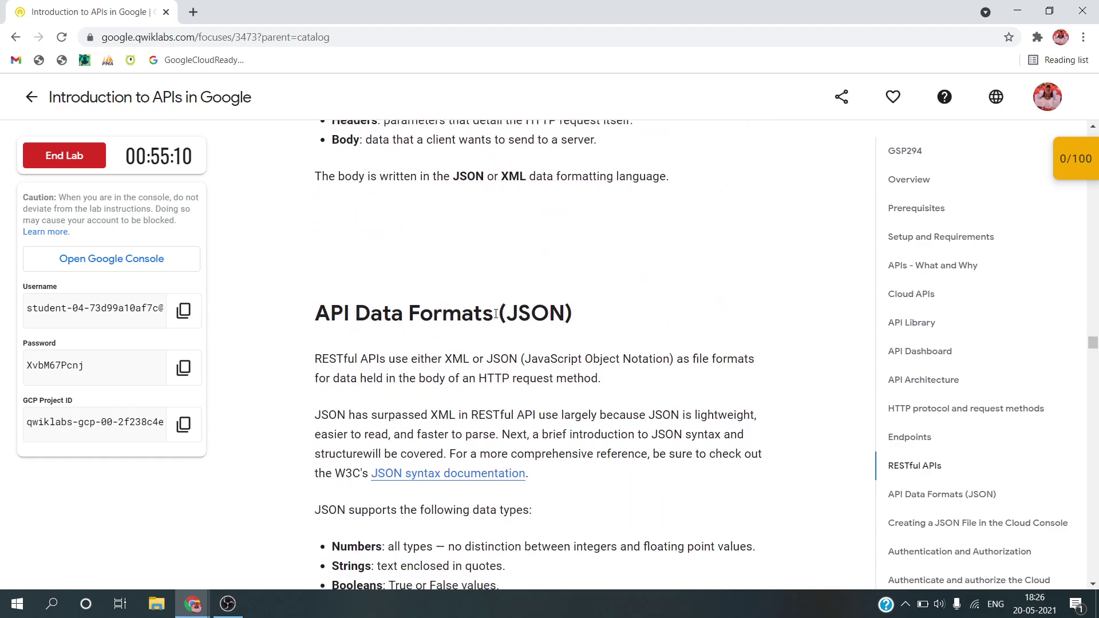
scroll(495, 313, down, 2)
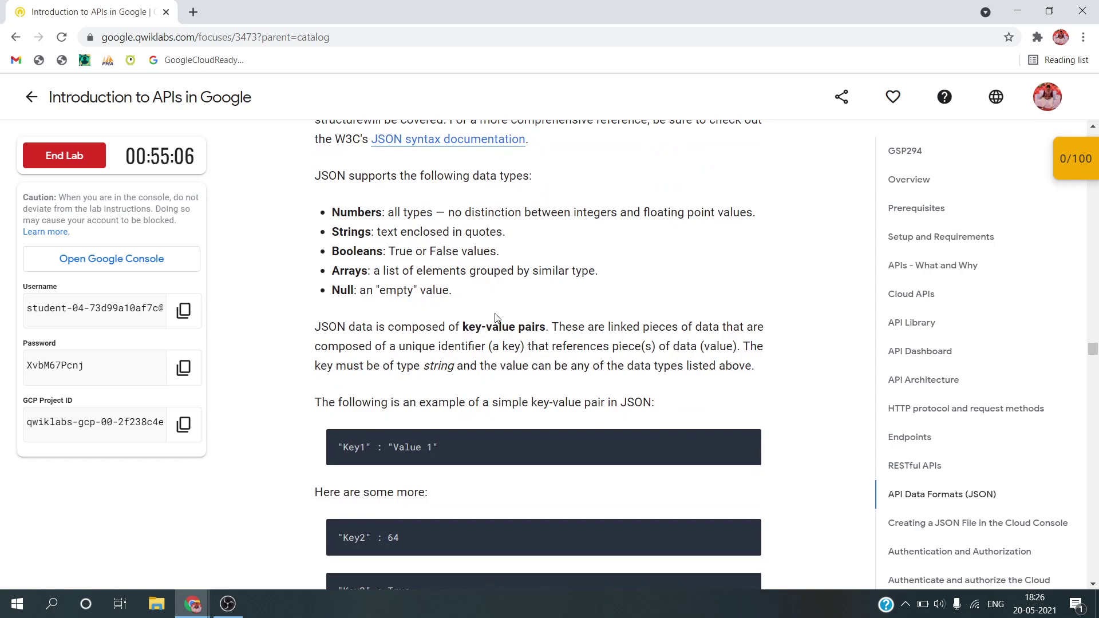
scroll(496, 318, down, 1)
scroll(496, 315, down, 2)
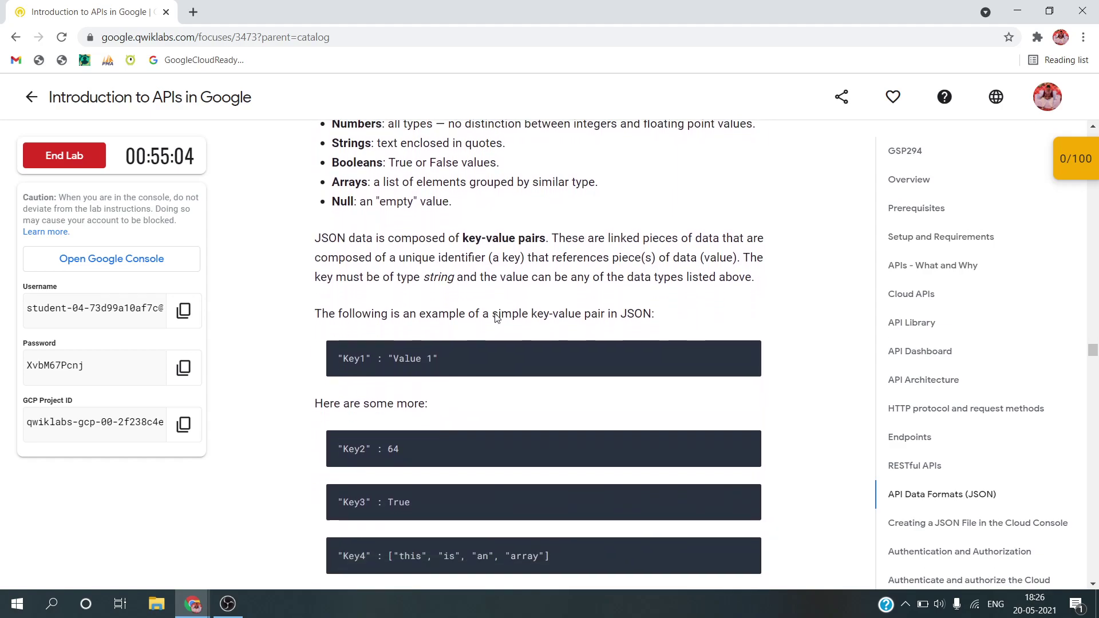
scroll(495, 313, down, 1)
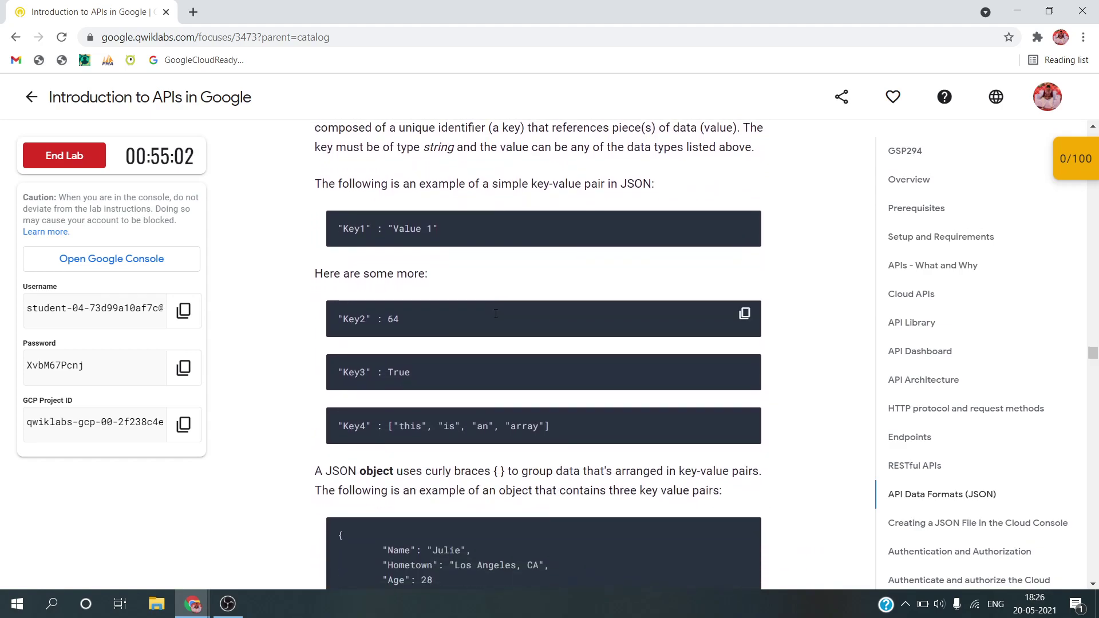
scroll(496, 314, down, 2)
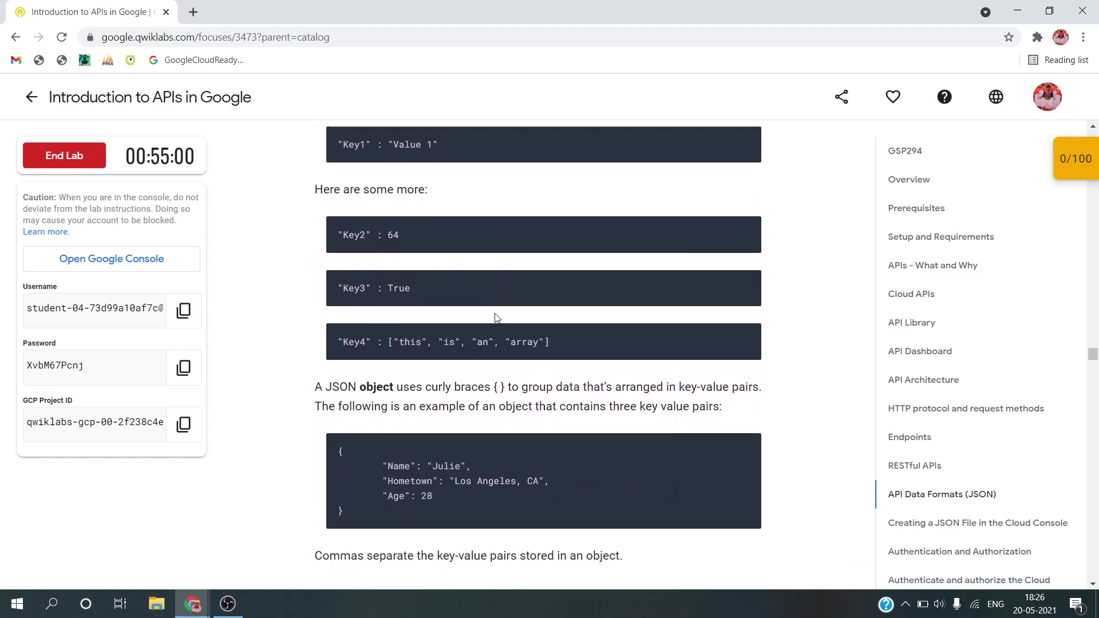
scroll(496, 318, down, 2)
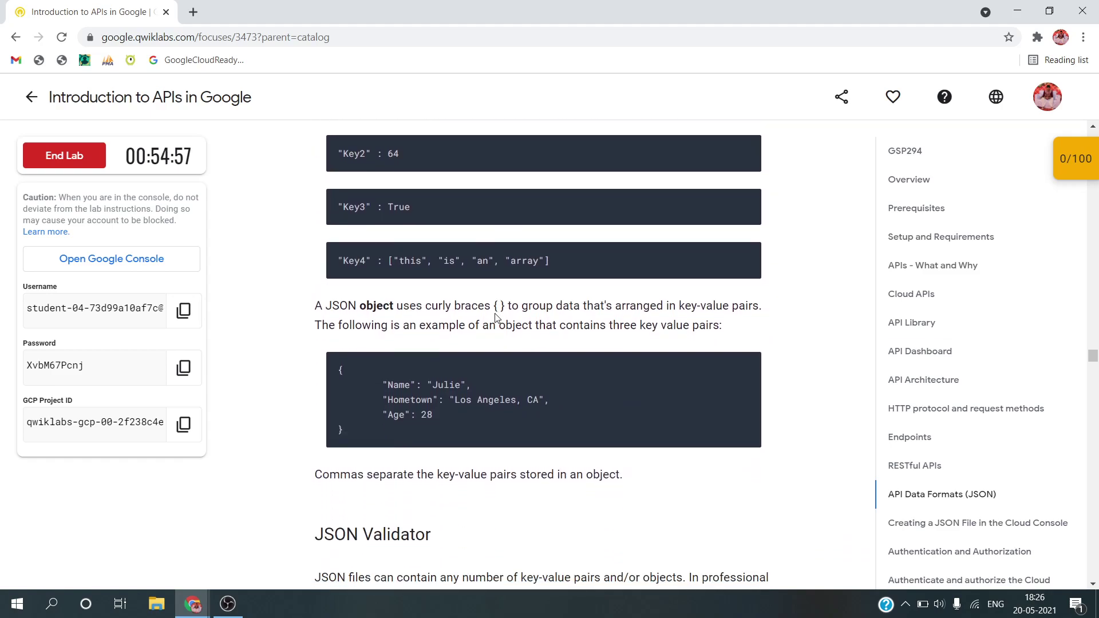
scroll(496, 318, down, 3)
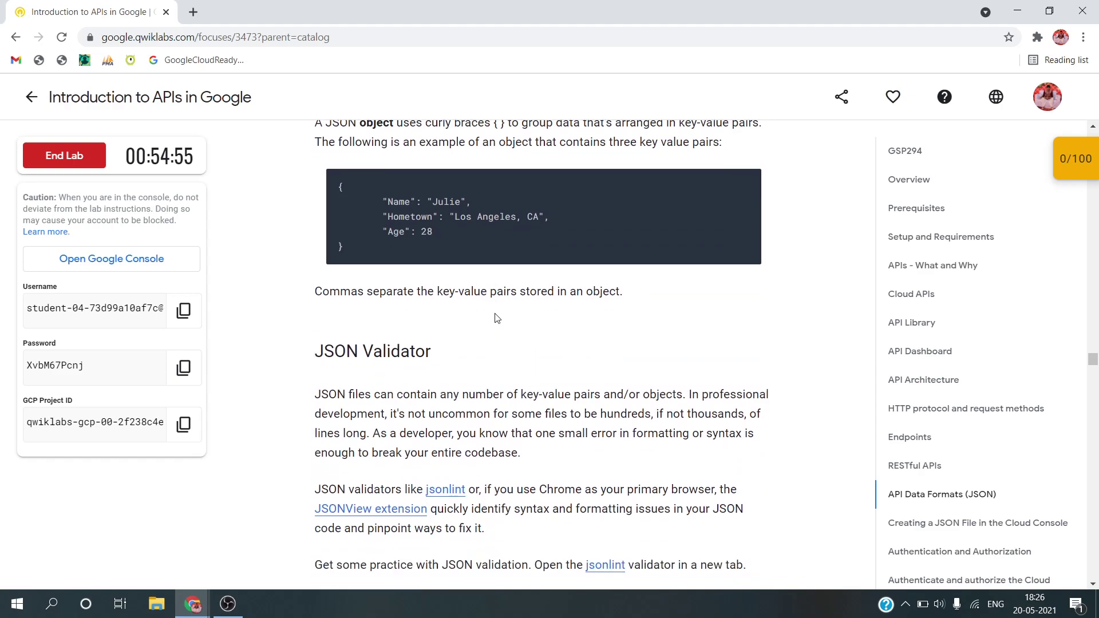
Read the JSON Validator instructions and open the jsonlint validator link in an incognito window
scroll(497, 318, down, 2)
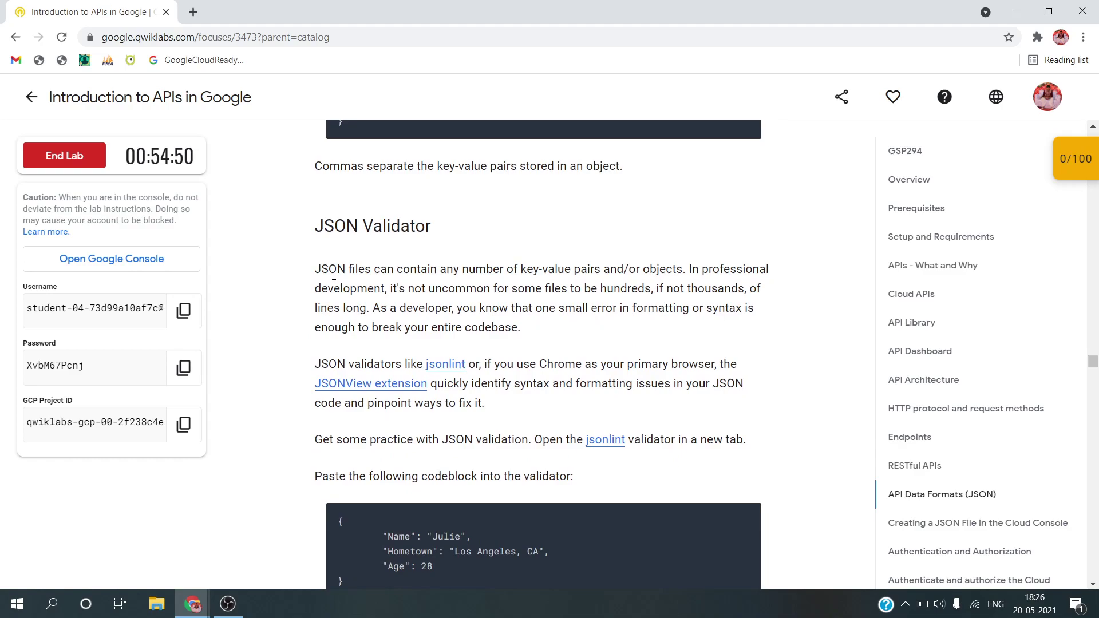
drag(315, 270, 556, 268)
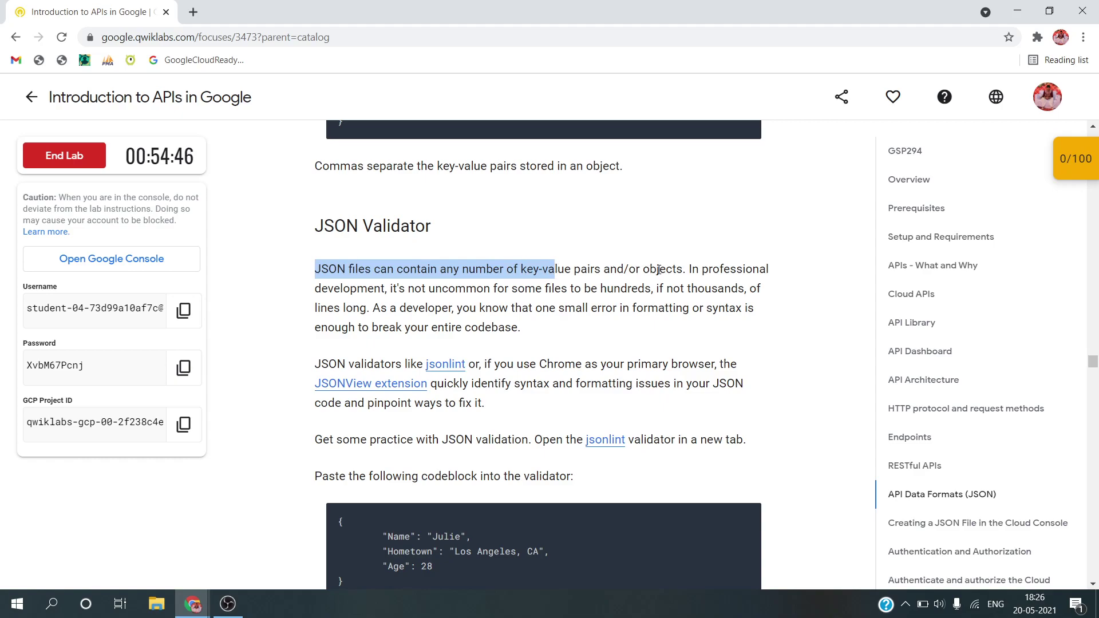
drag(355, 304, 582, 288)
click(579, 293)
scroll(399, 349, down, 2)
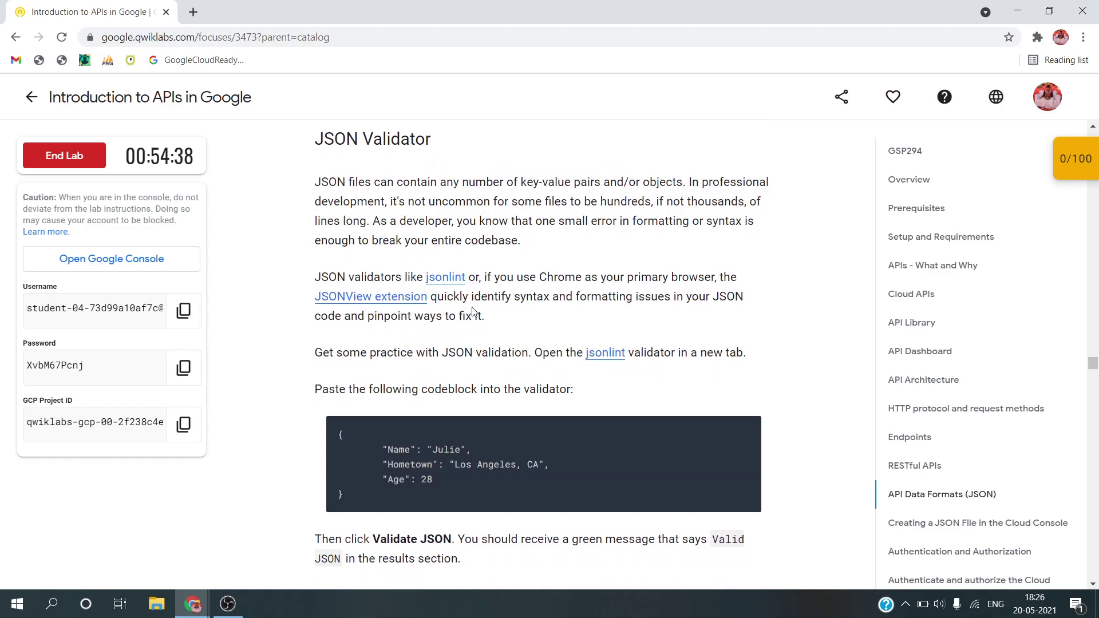
scroll(419, 349, down, 2)
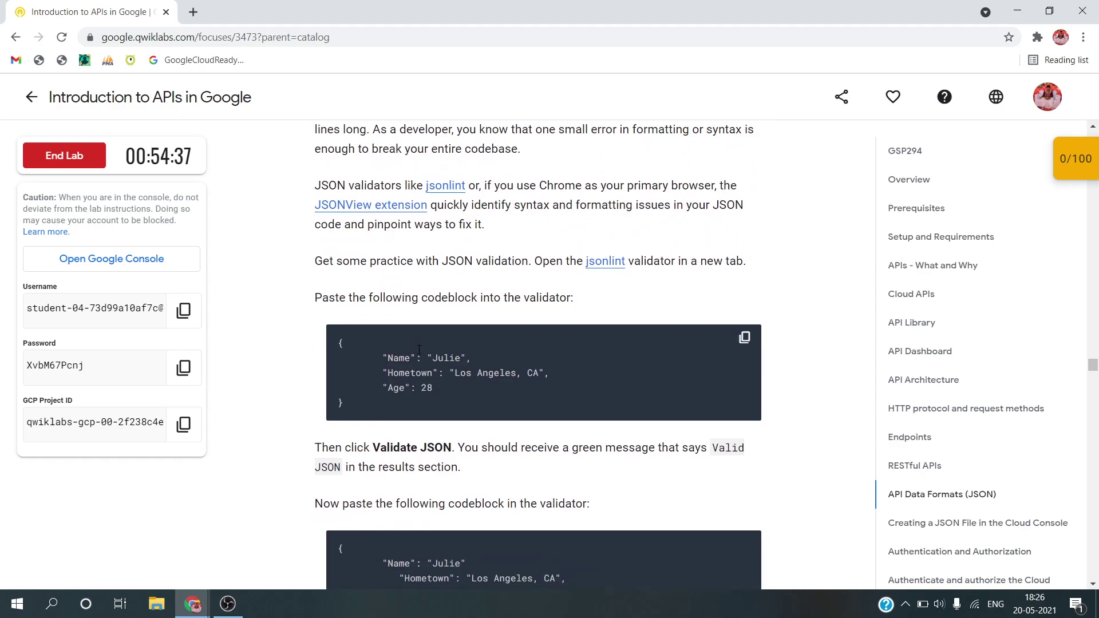
right_click(604, 262)
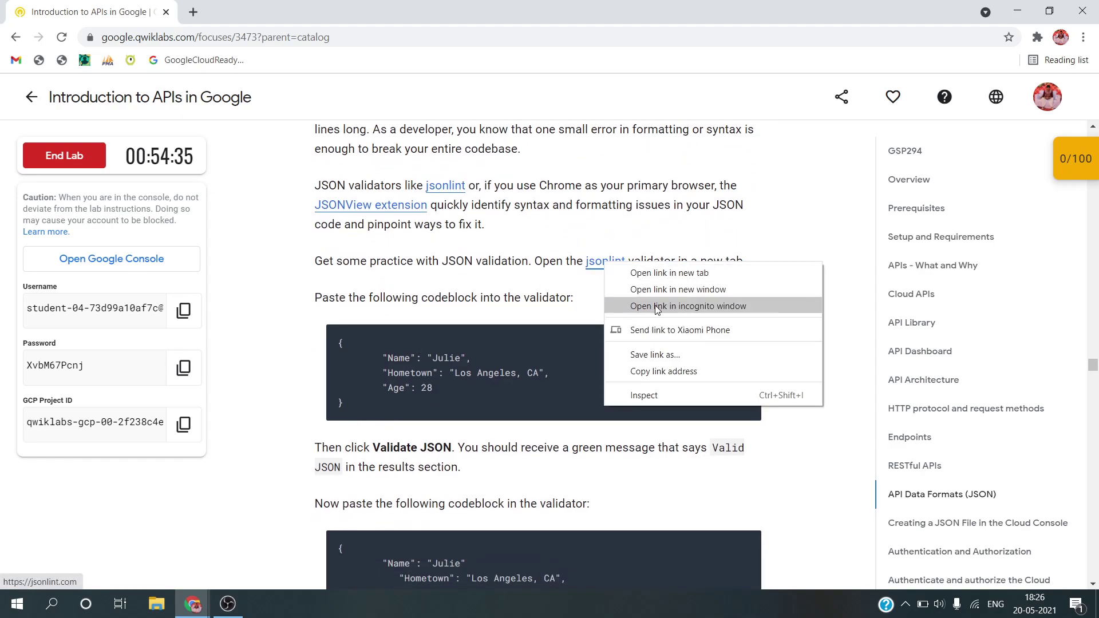
click(655, 306)
Copy the lab's first JSON codeblock into the JSONLint editor and validate it
key(alt+Tab)
click(744, 338)
key(alt+Tab)
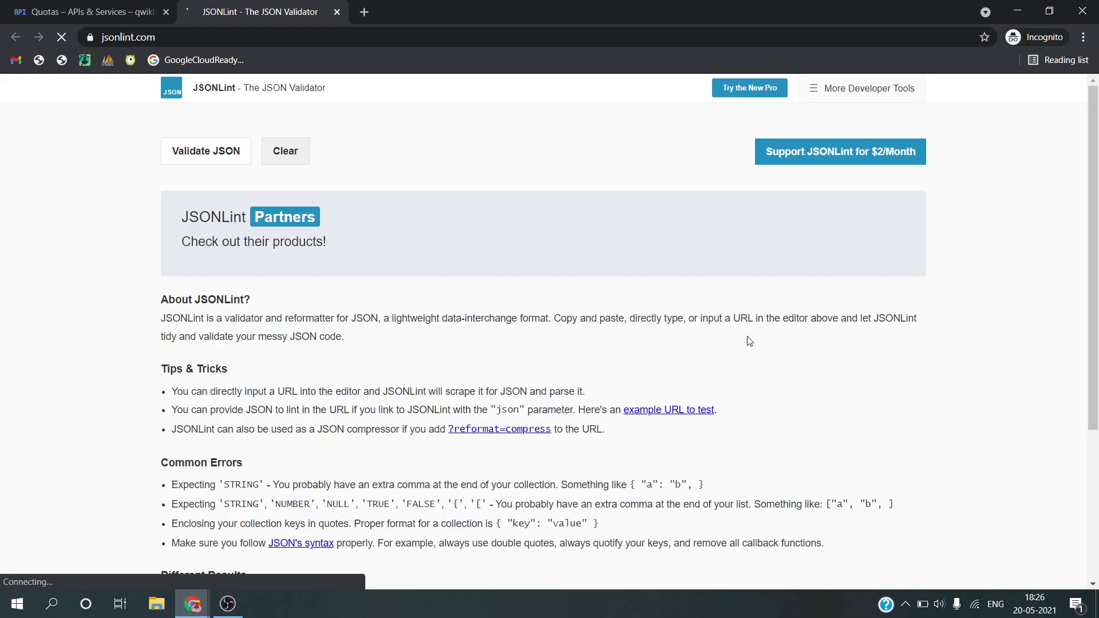
key(ctrl+v)
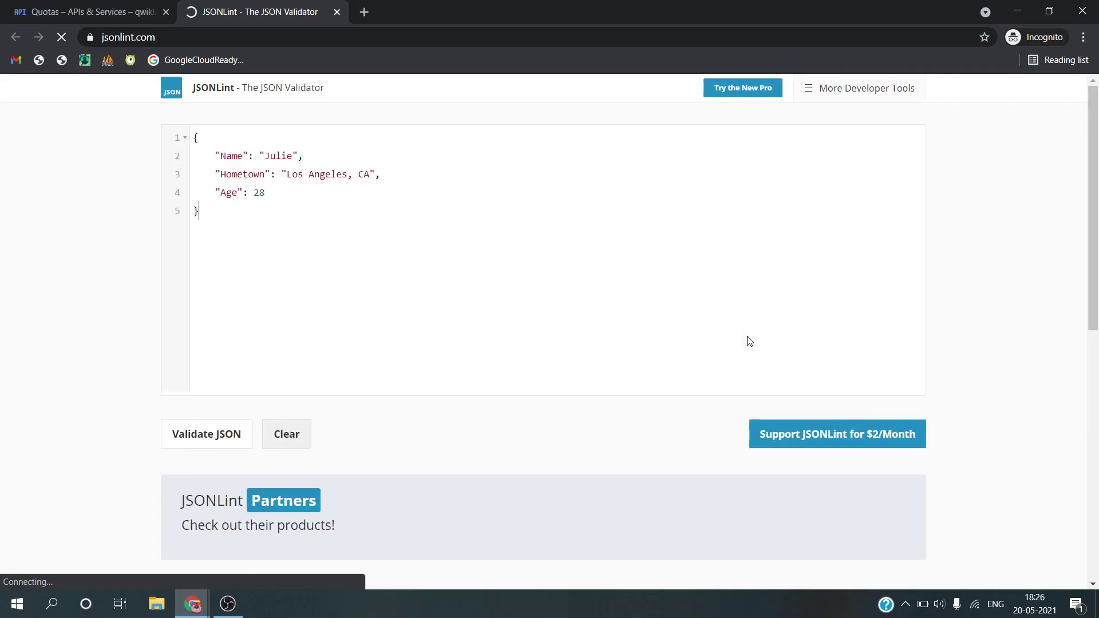
click(203, 447)
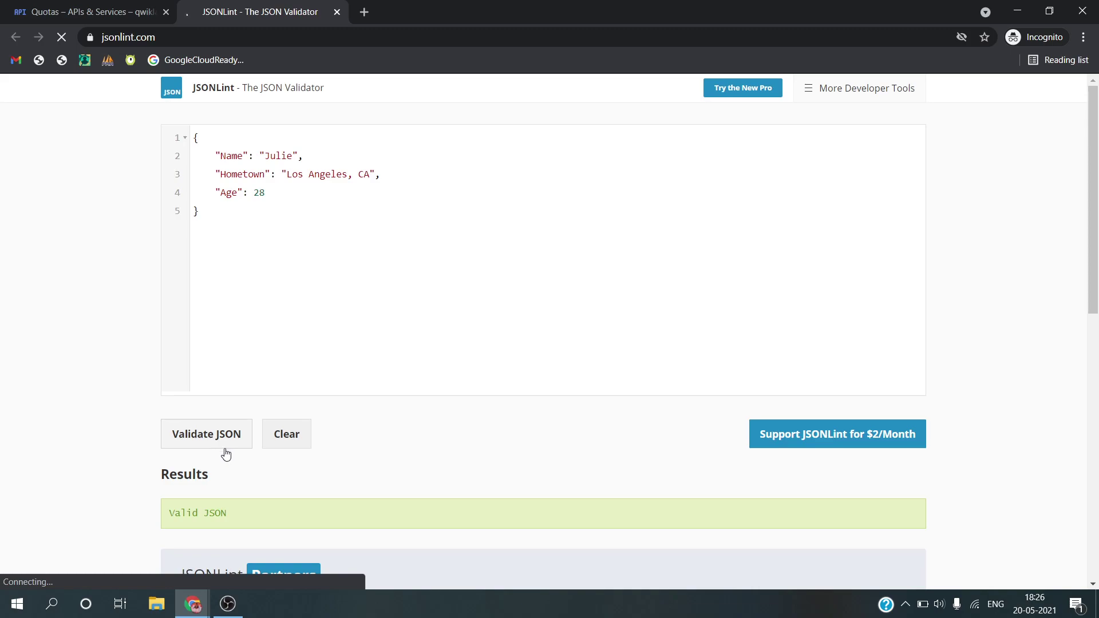
Replace the JSONLint editor content with the lab's second codeblock, the one lacking a comma after the Name entry, and validate it
key(alt+Tab)
scroll(467, 448, down, 2)
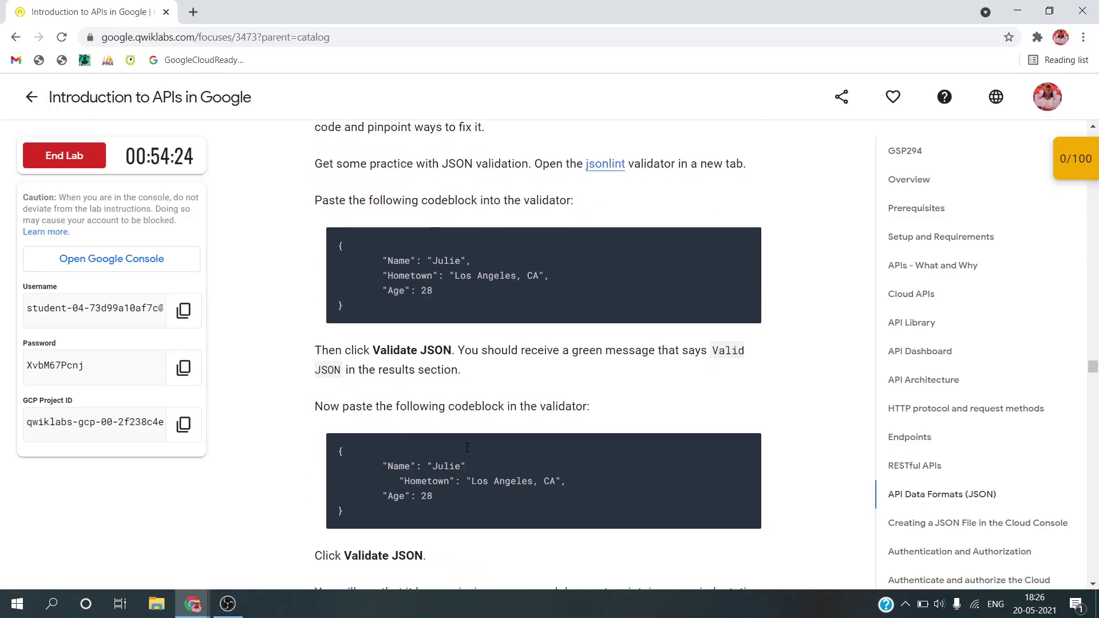
click(744, 433)
key(alt+Tab)
key(ctrl+a)
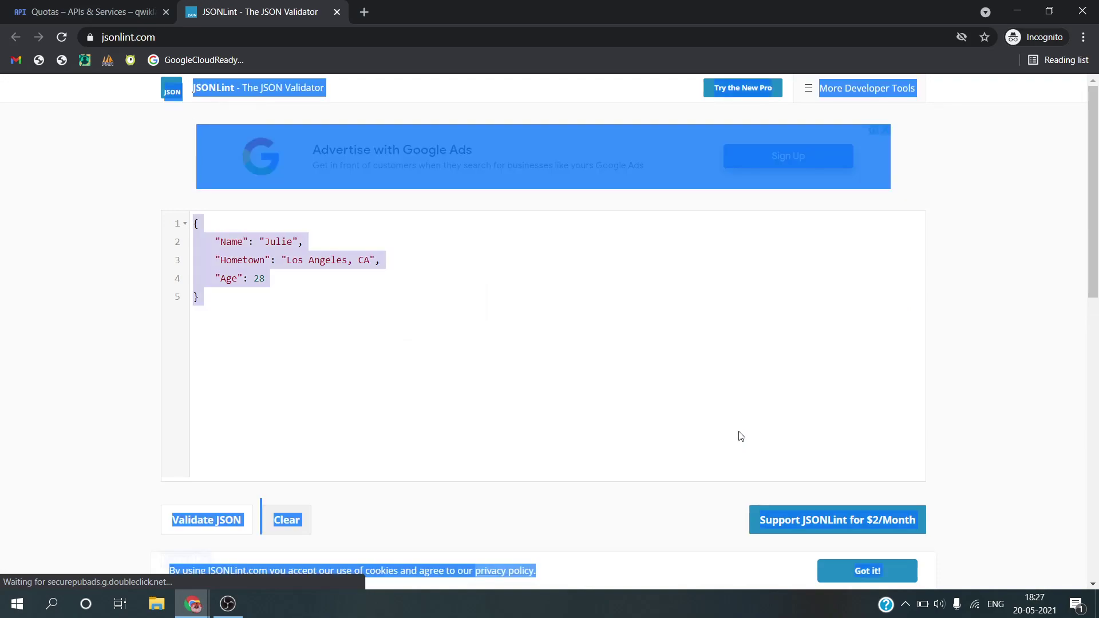
click(483, 351)
key(ctrl+a)
key(ctrl+v)
click(166, 517)
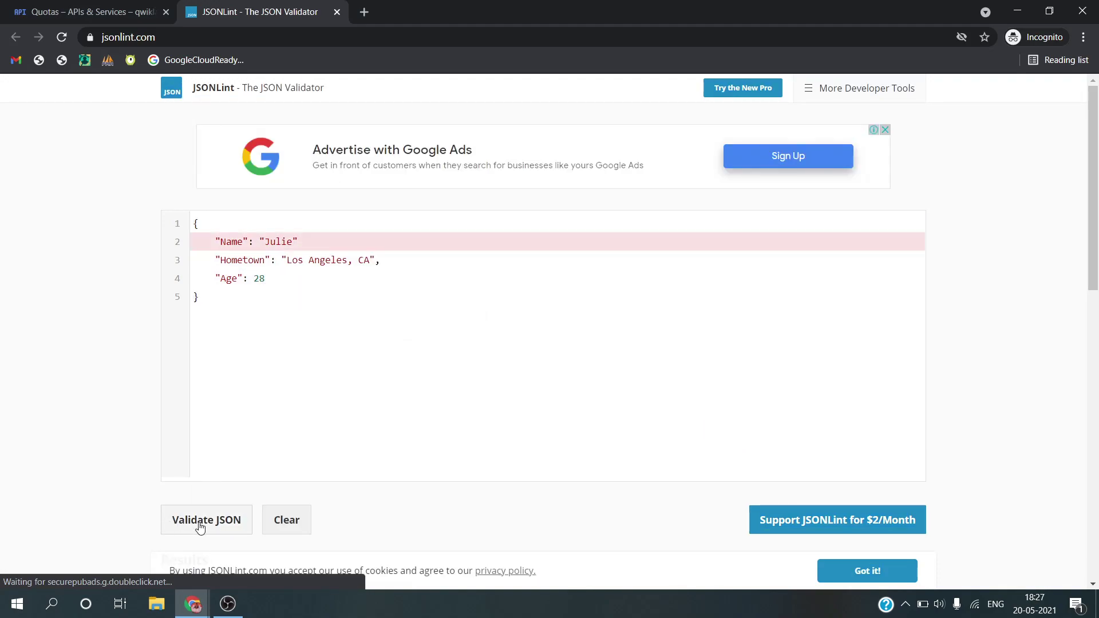
Return to the lab page and submit "Endpoint" for the question about access points that take the form of an HTTP URI
key(alt+Tab)
scroll(520, 373, down, 4)
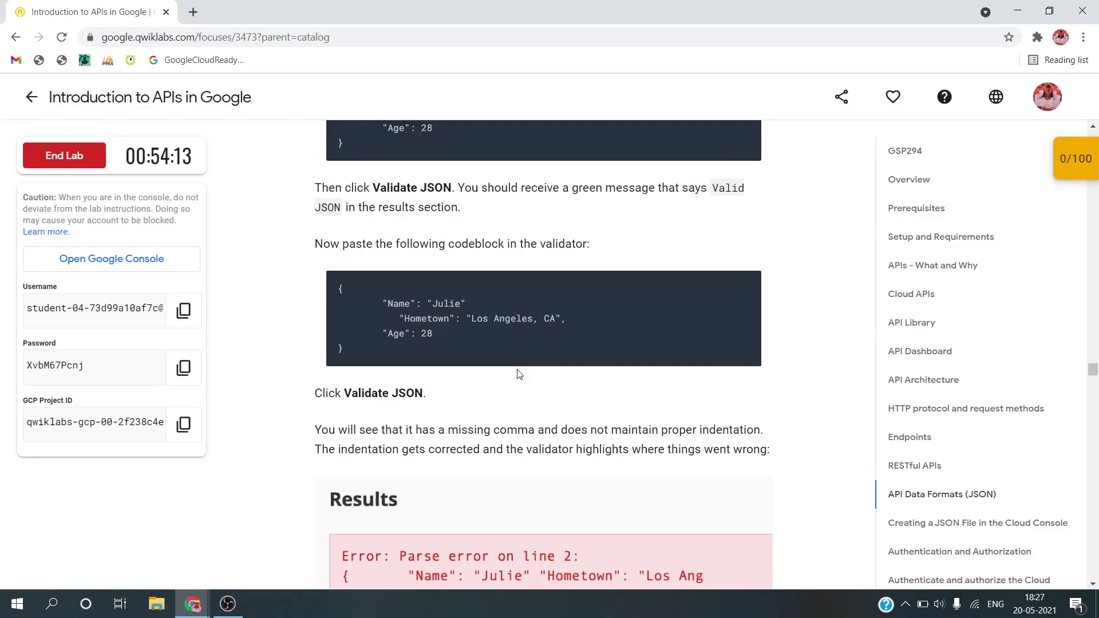
scroll(426, 402, down, 5)
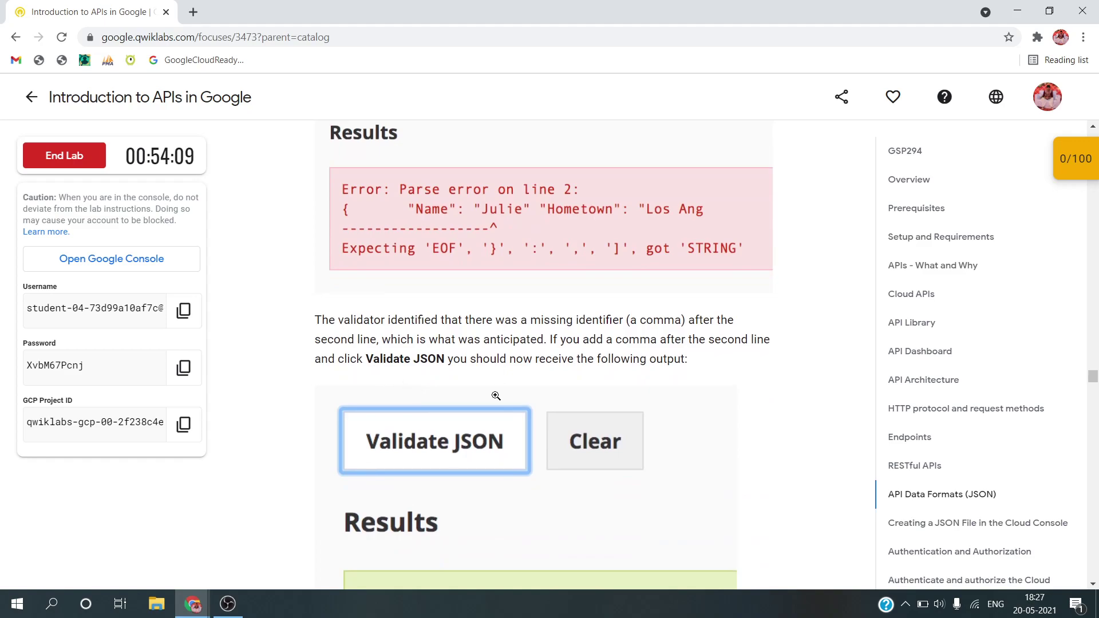
scroll(496, 397, down, 4)
scroll(424, 483, down, 4)
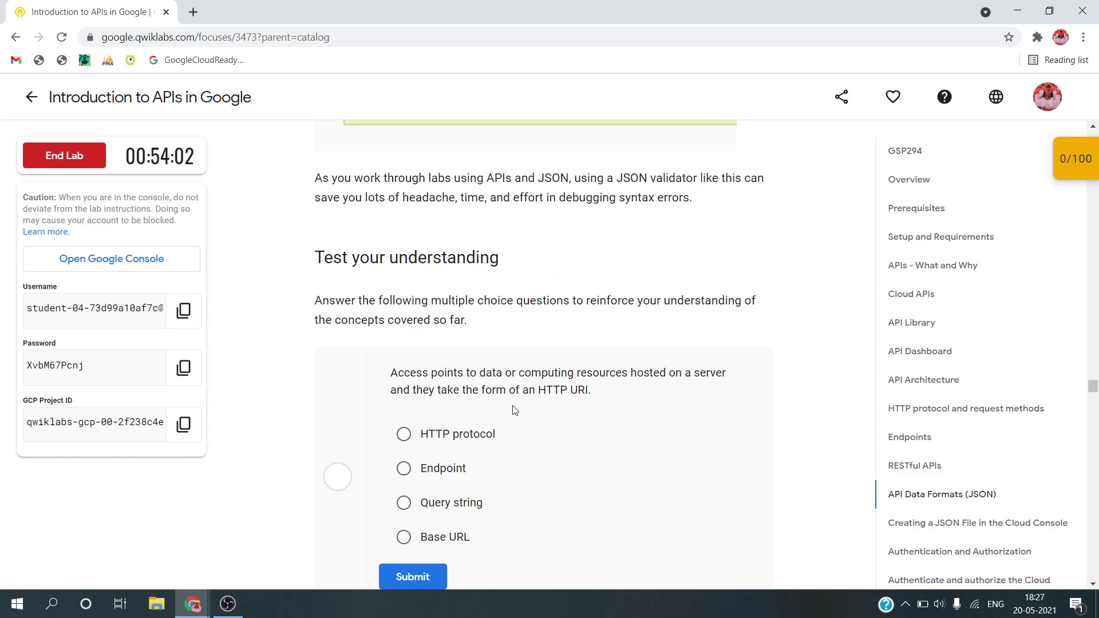
click(452, 470)
click(429, 577)
Submit "REST" for the question about an architectural style that prescribes standards for web-based communication
scroll(568, 492, down, 2)
scroll(569, 493, down, 2)
scroll(577, 402, down, 2)
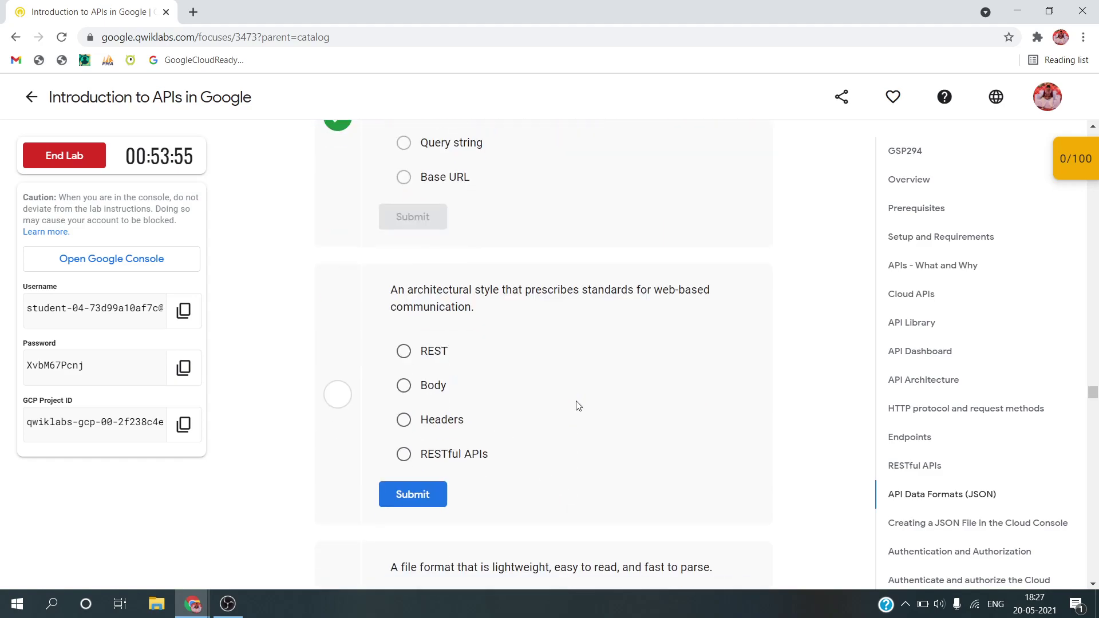
click(435, 356)
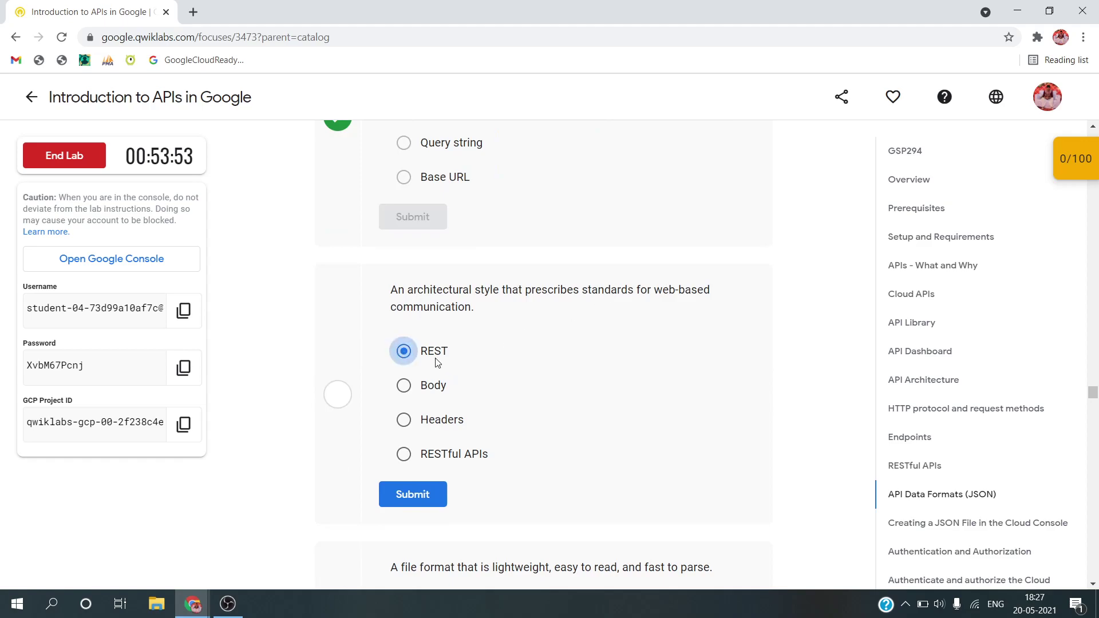
click(427, 493)
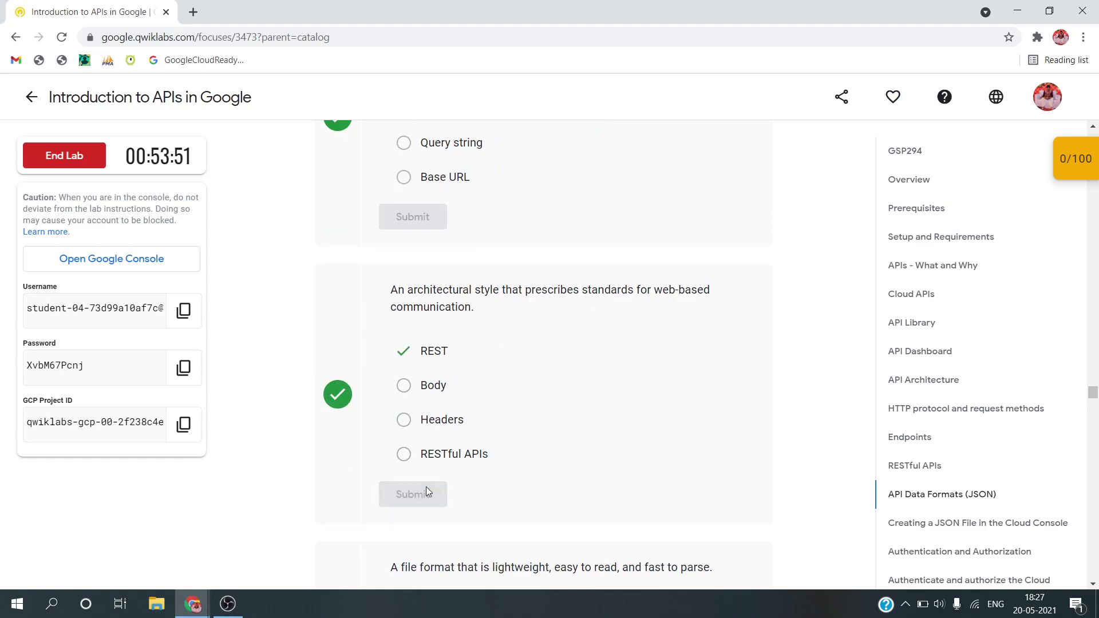
Submit "JSON" for the question about a lightweight file format that is easy to read and fast to parse
scroll(427, 491, down, 4)
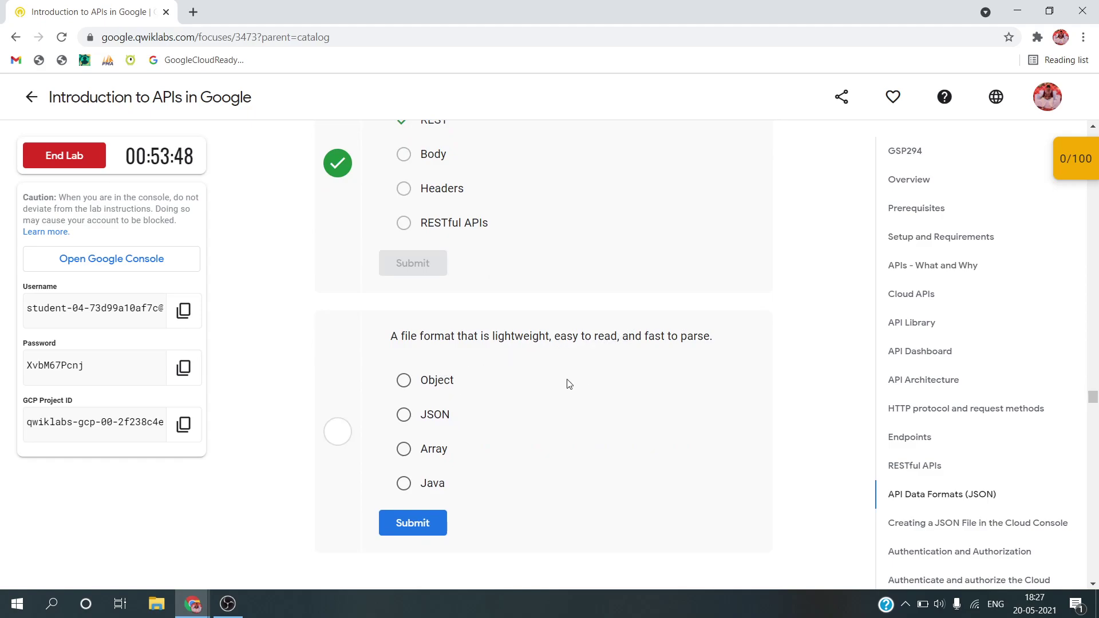
click(435, 416)
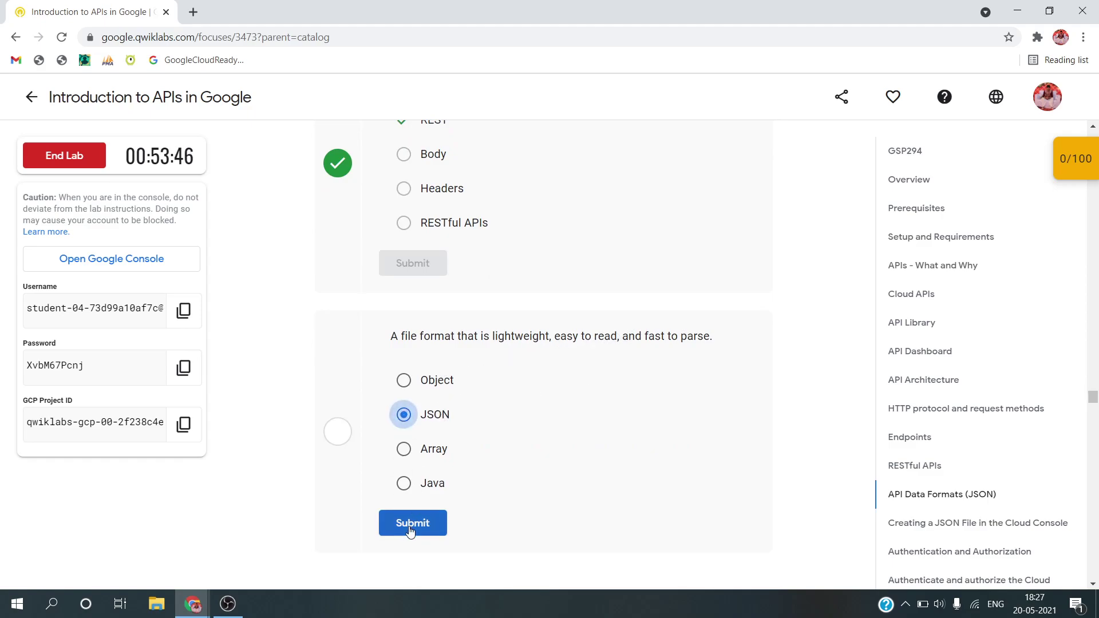
click(410, 522)
Open the lab's link for checking the Cloud Storage API in an incognito window and close the JSONLint tab
scroll(409, 525, down, 3)
scroll(409, 524, down, 2)
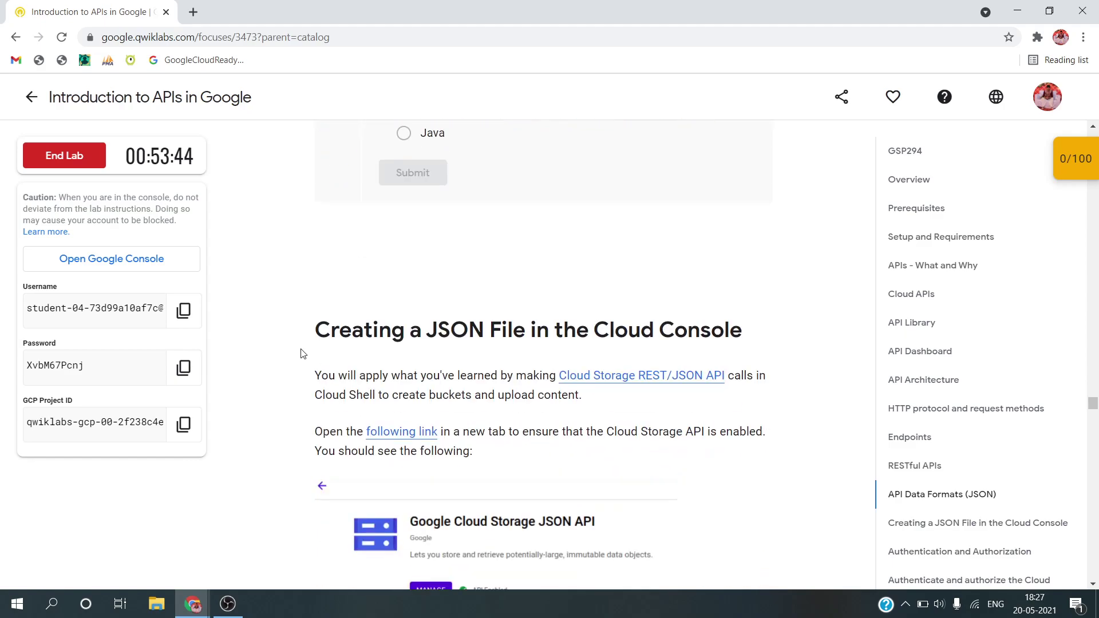
scroll(522, 389, down, 2)
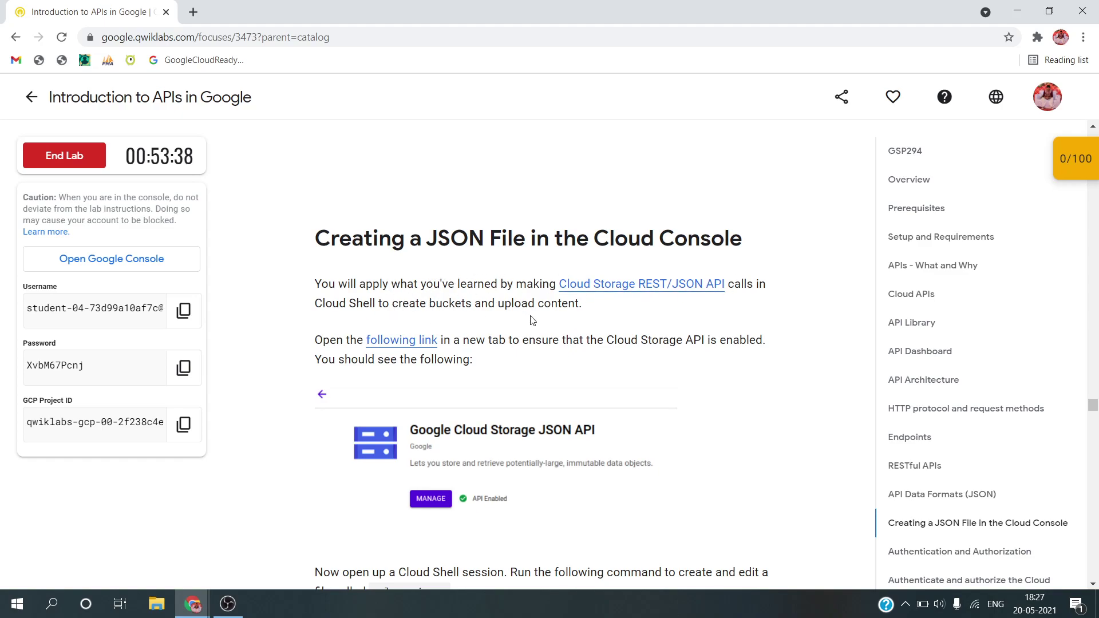
scroll(560, 328, down, 2)
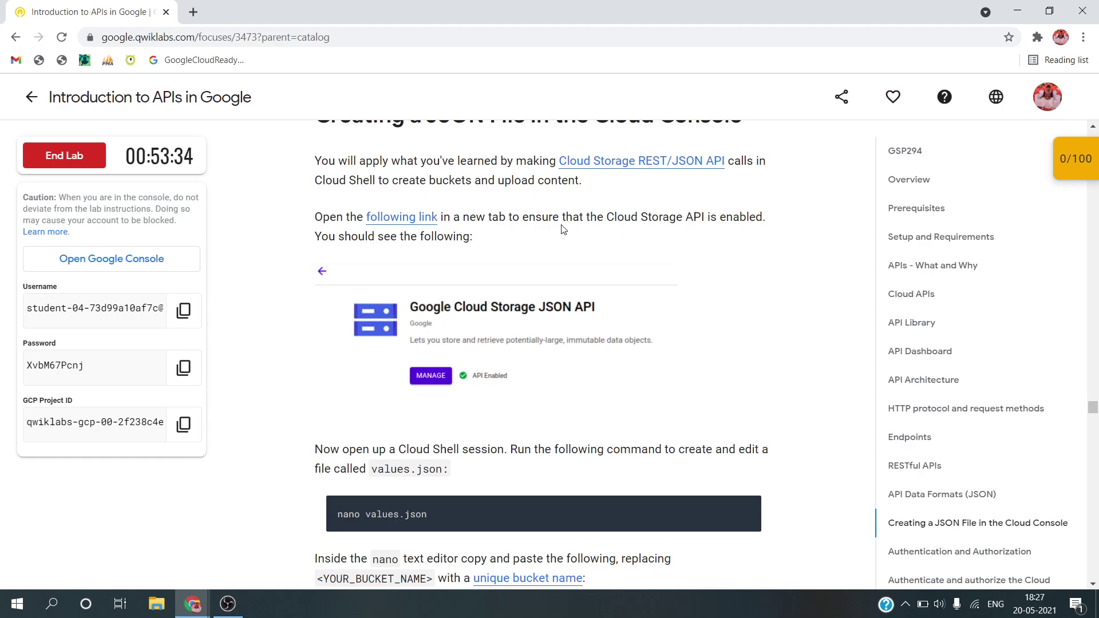
right_click(419, 222)
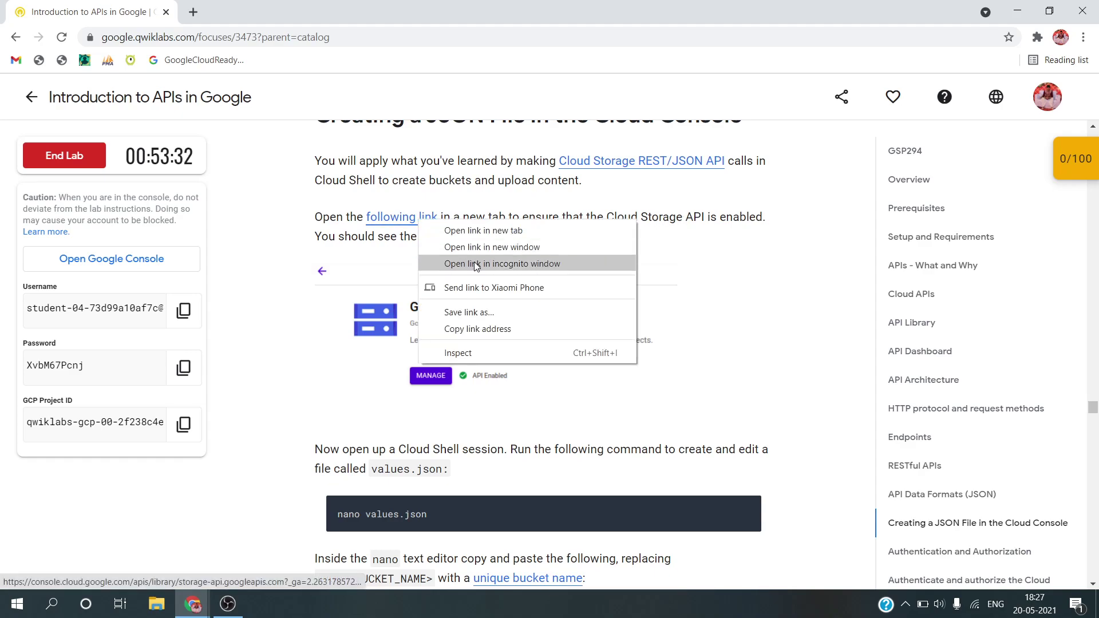
click(474, 264)
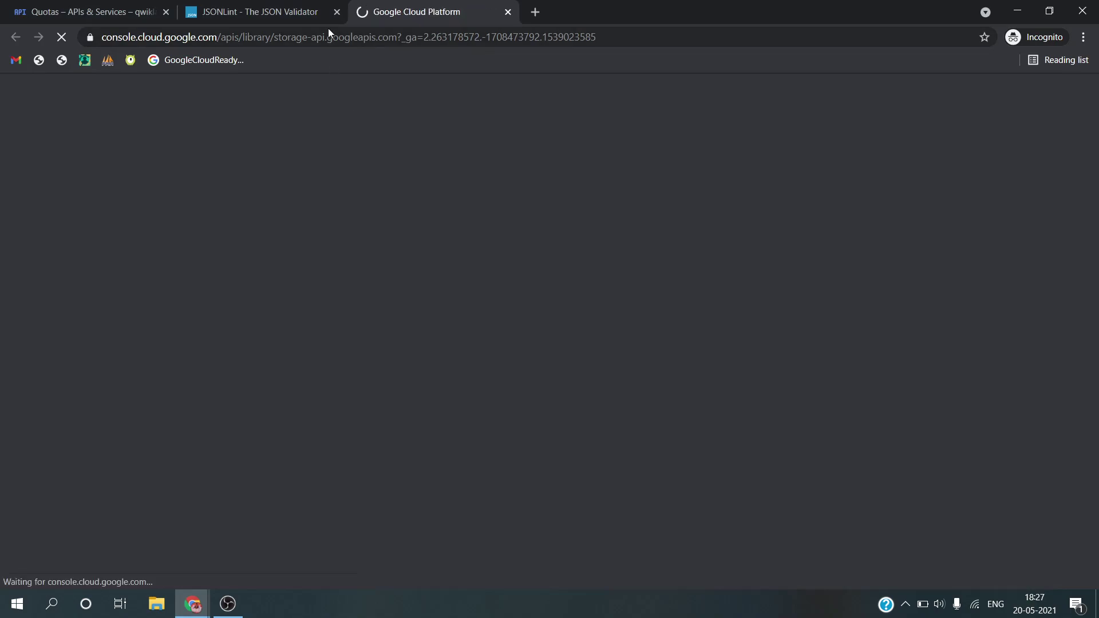
click(336, 13)
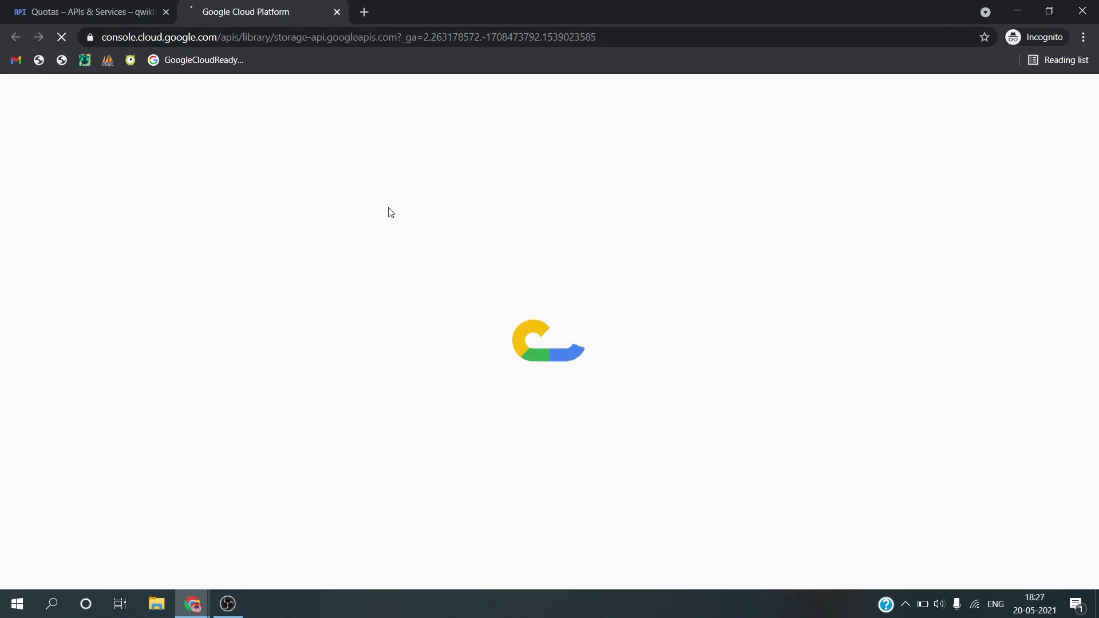
Return to the lab page and copy the command "nano values.json" from the section on creating a JSON file
key(ctrl+w)
scroll(388, 212, down, 1)
scroll(389, 212, down, 1)
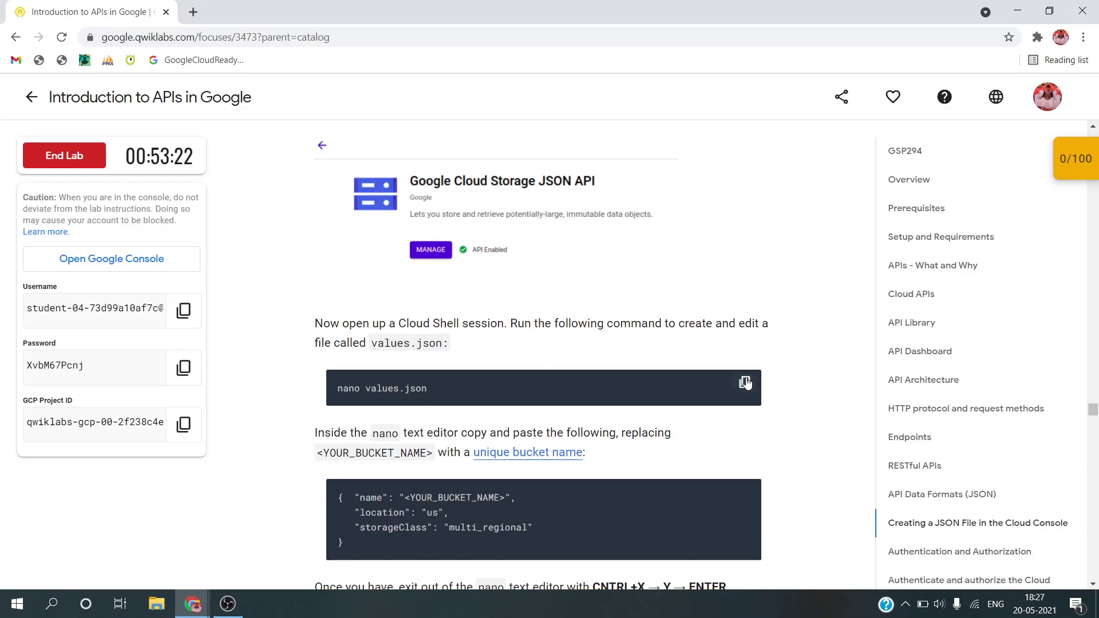
mouse_move(746, 382)
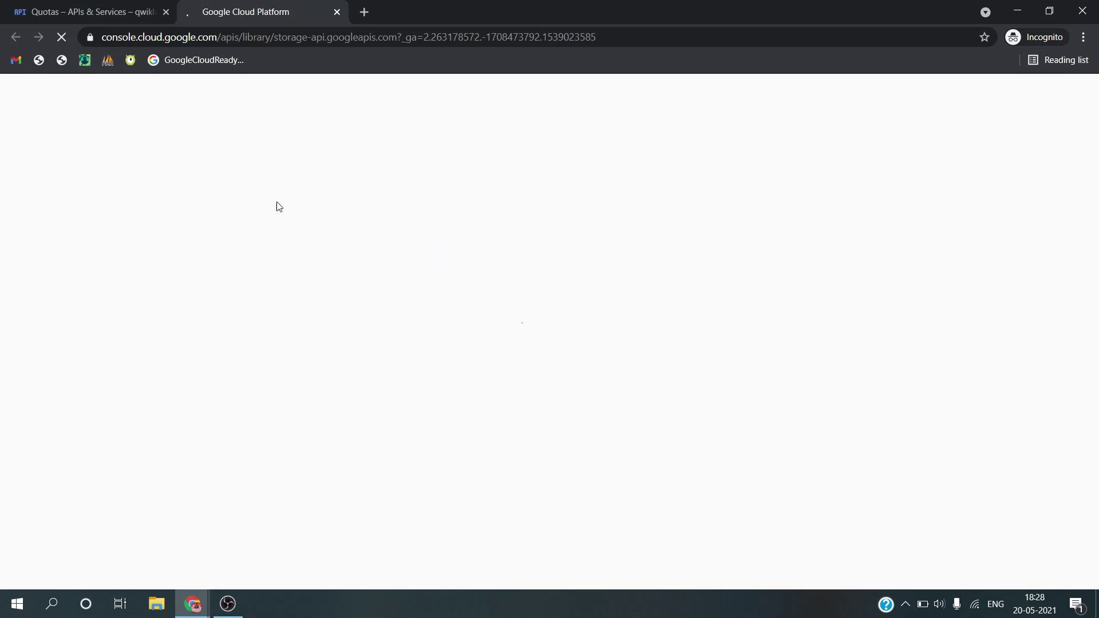
Start a Cloud Shell session from the console's Quotas page, checking the Google Cloud Storage JSON API page and closing its tab
click(115, 7)
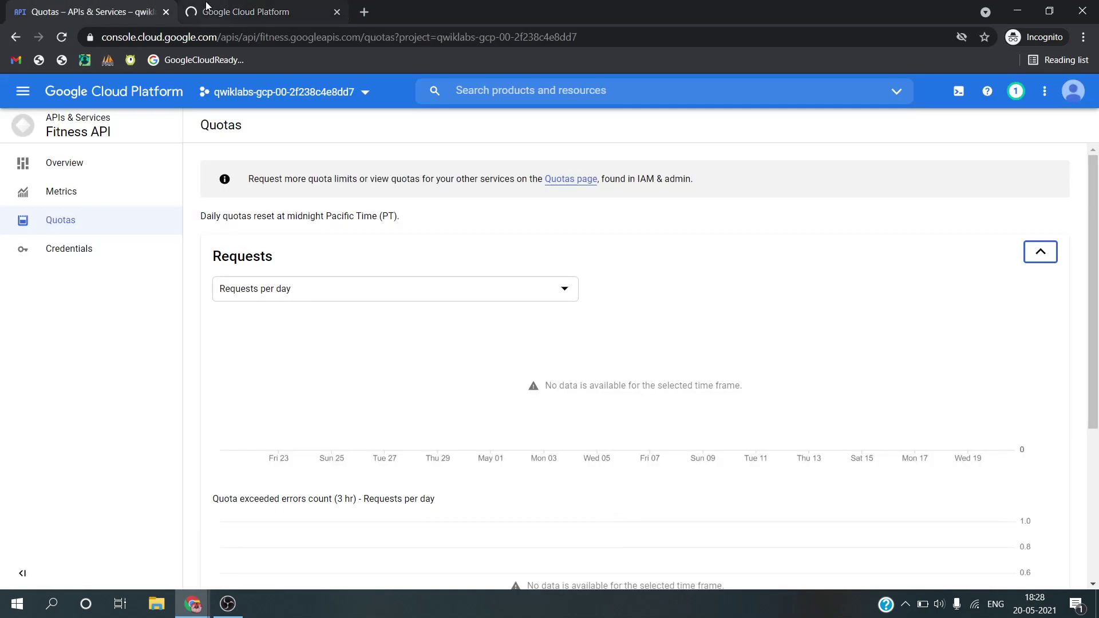
click(197, 8)
click(103, 6)
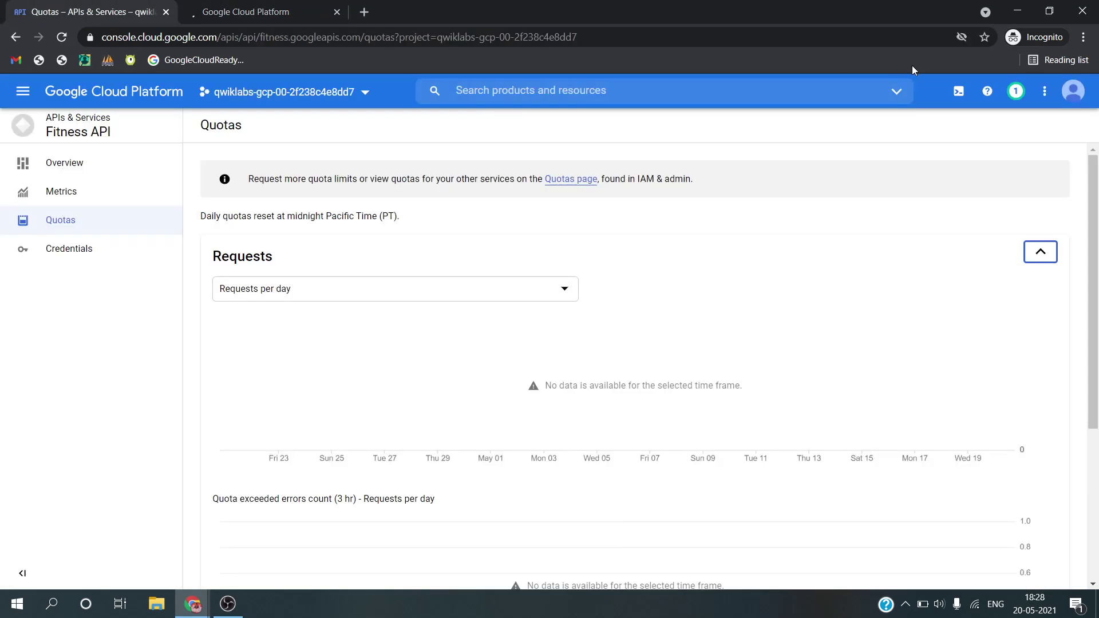
click(951, 92)
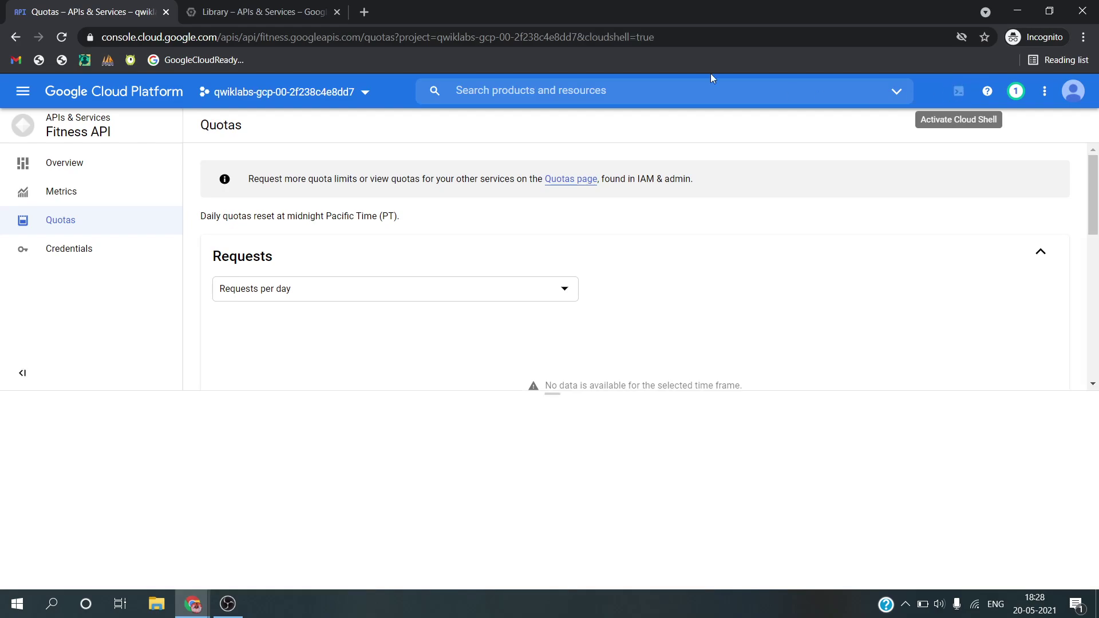
click(277, 22)
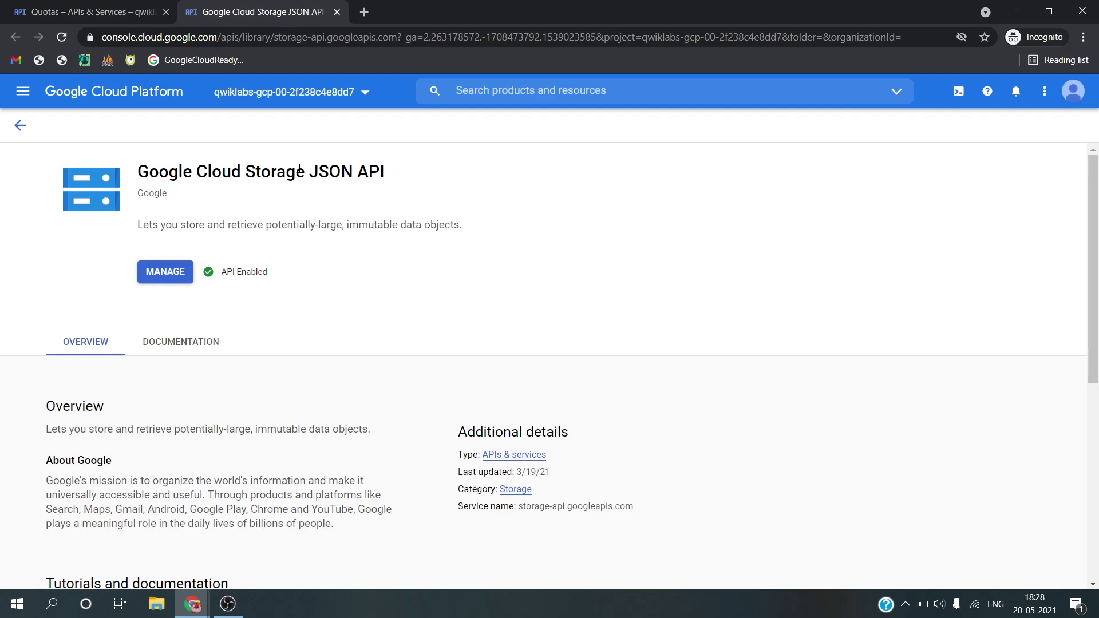
click(338, 13)
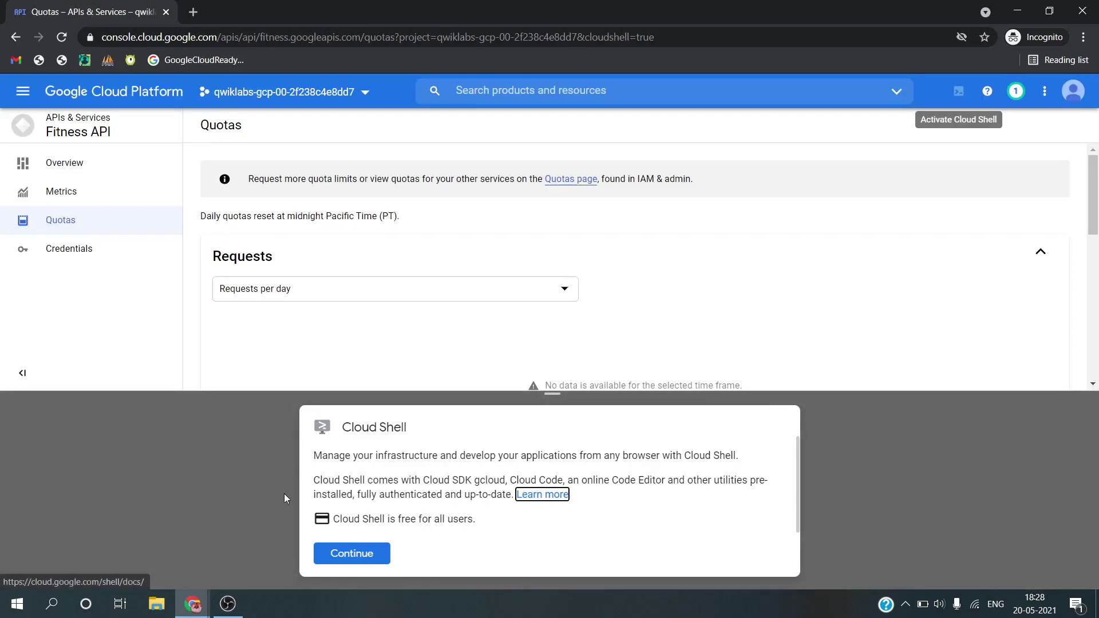
click(347, 553)
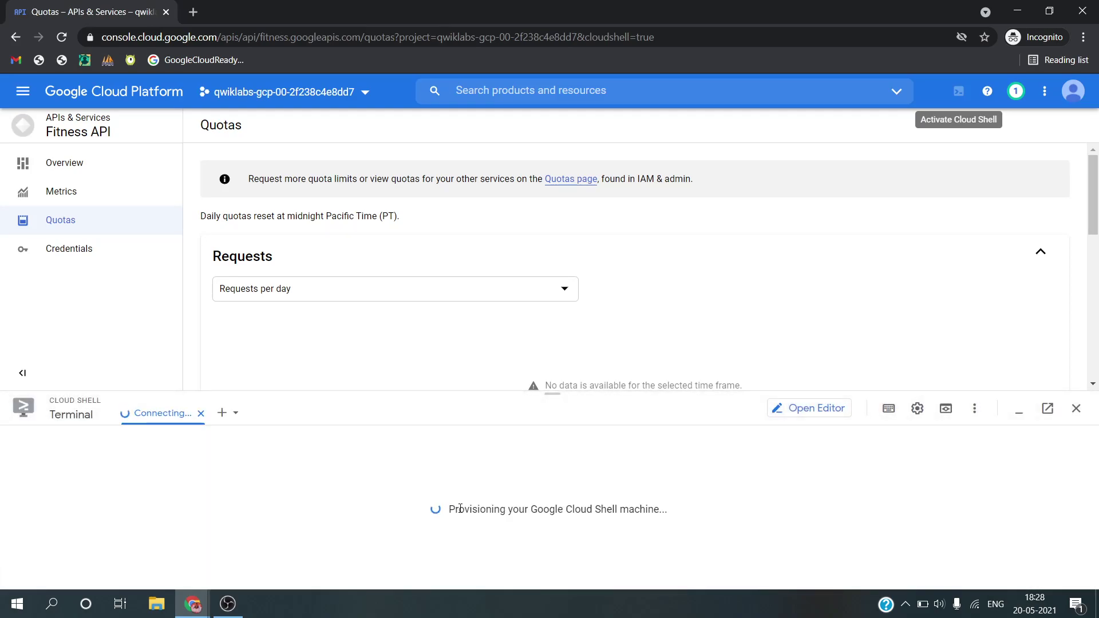
Review the lab's values.json instructions and run "nano values.json" in Cloud Shell
key(alt+Tab)
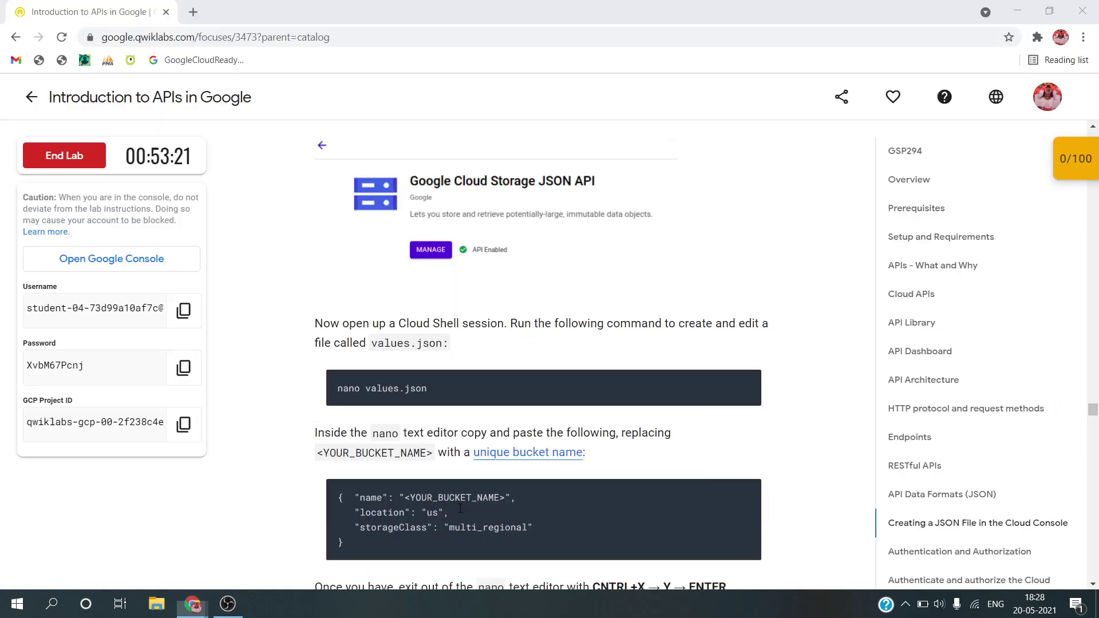
scroll(460, 508, down, 2)
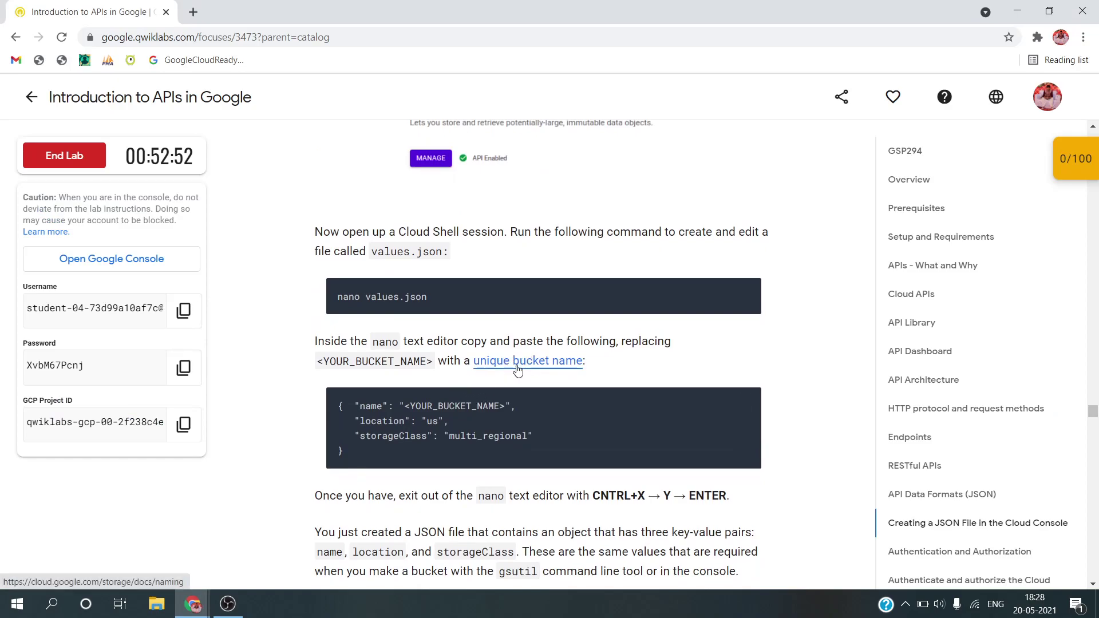
scroll(665, 265, up, 2)
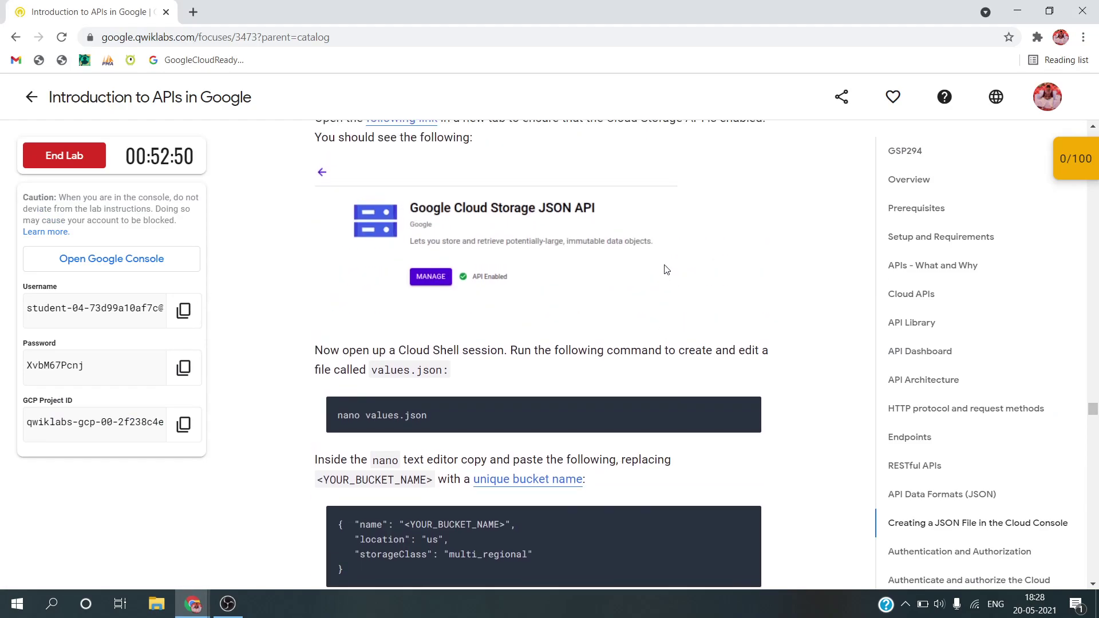
scroll(665, 265, down, 2)
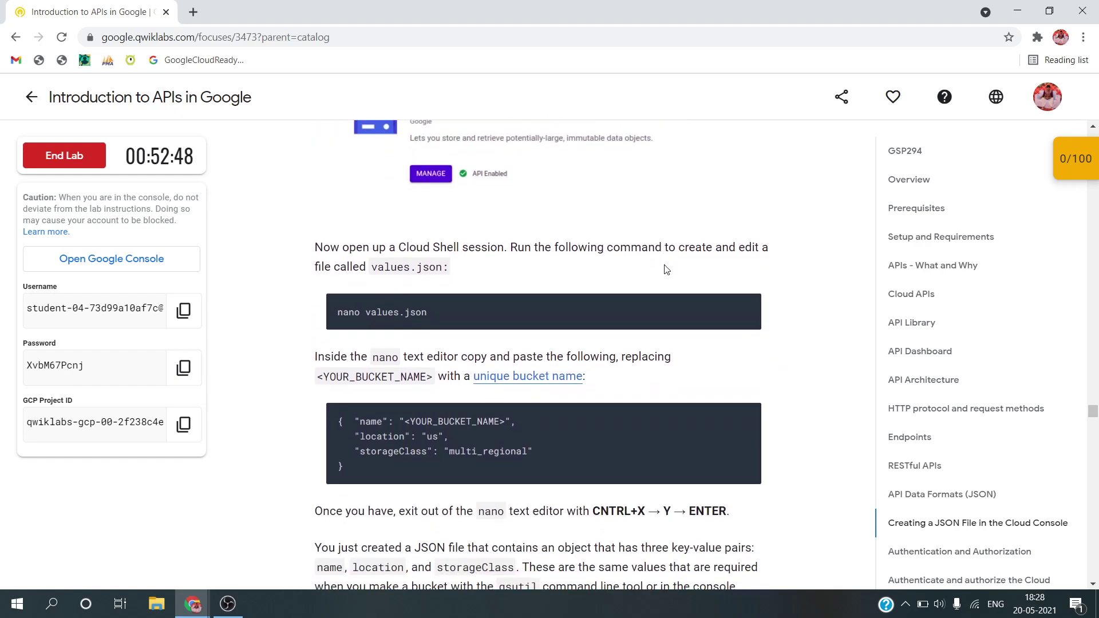
key(alt+Tab)
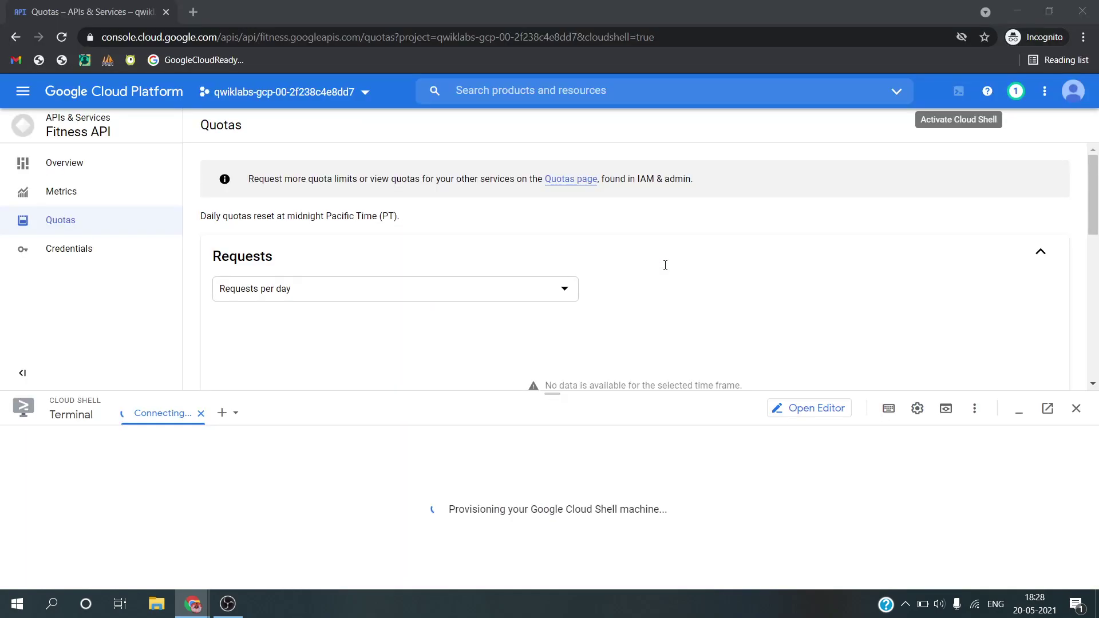
key(ctrl+v)
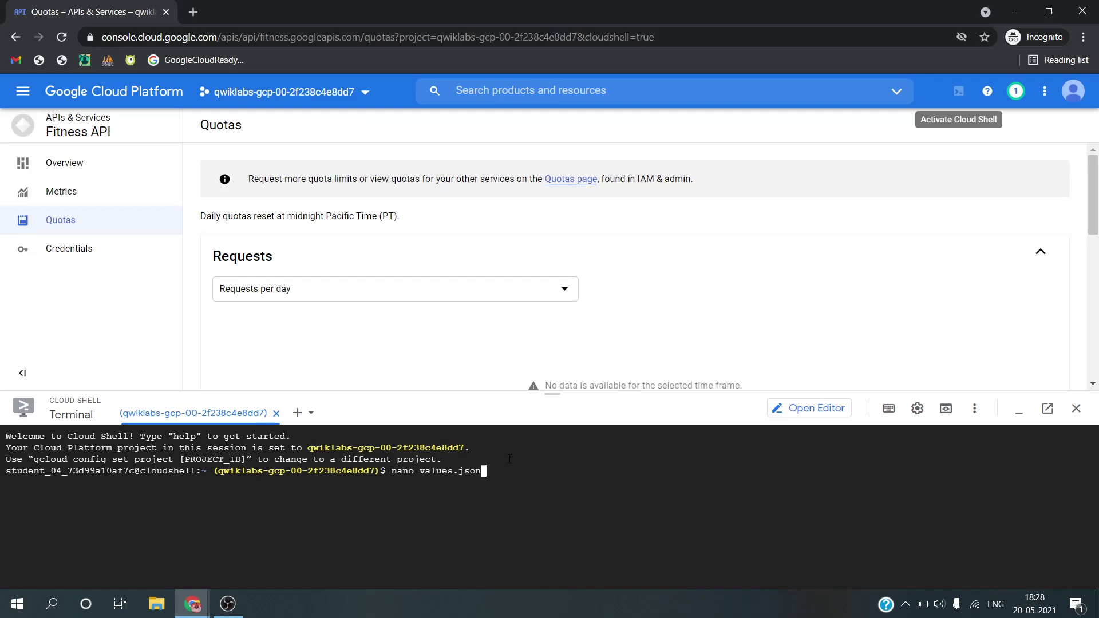
key(Return)
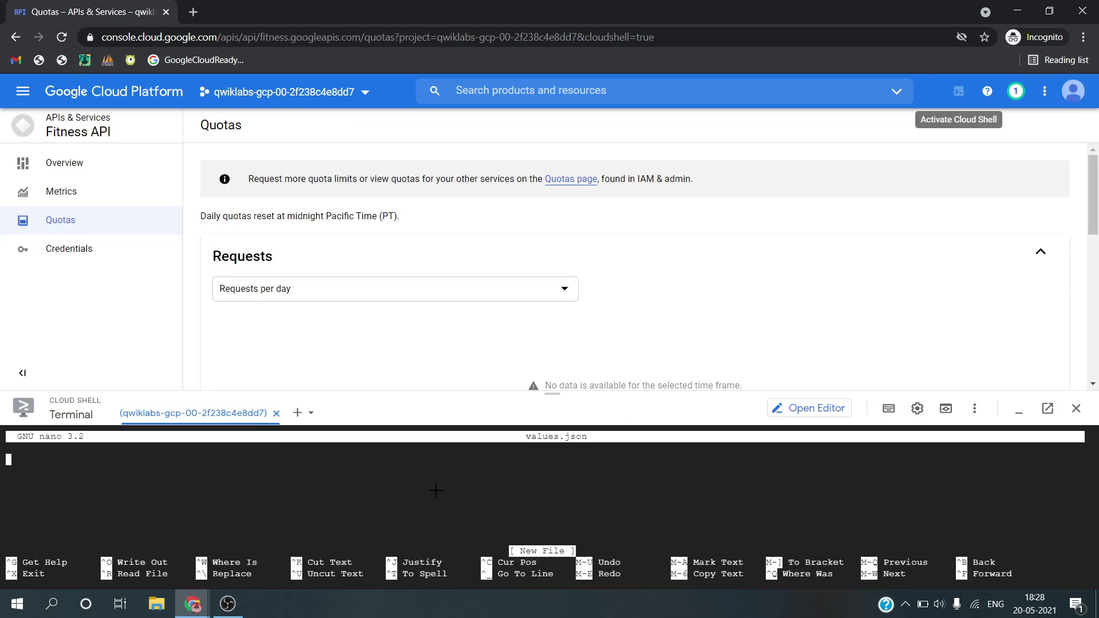
Copy the lab's JSON snippet with the name, location and storageClass entries into values.json in nano
key(alt+Tab)
click(744, 417)
key(alt+Tab)
key(ctrl+v)
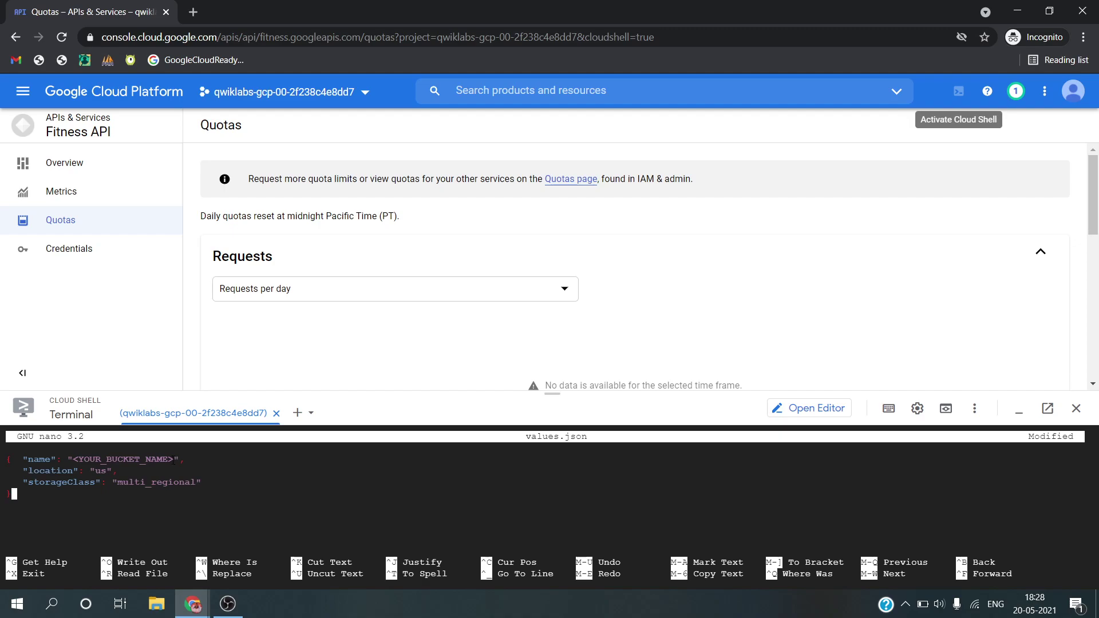
Try to select the <YOUR_BUCKET_NAME> placeholder in values.json
drag(174, 459, 75, 459)
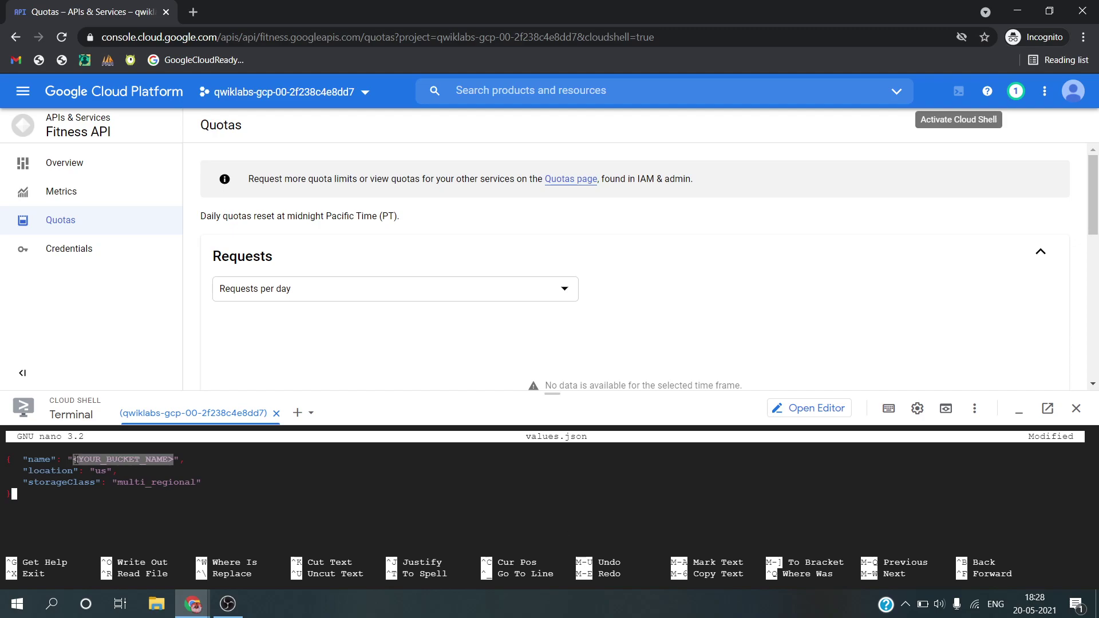
click(75, 459)
double_click(98, 460)
click(98, 459)
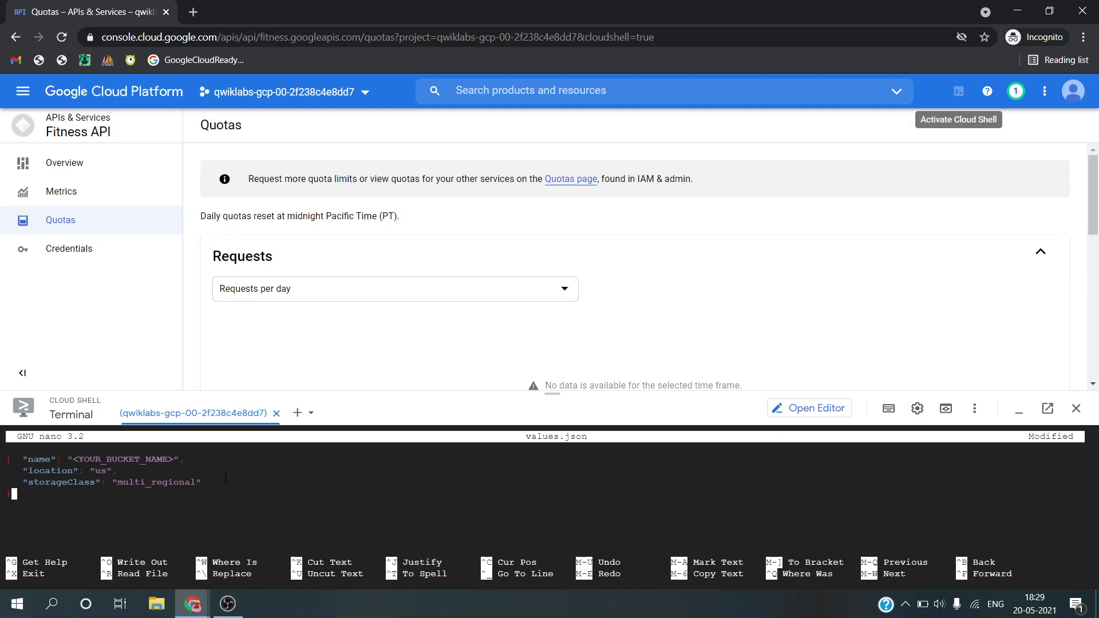
Save values.json with the pasted JSON content and exit nano
key(ctrl+x)
key(y)
key(Return)
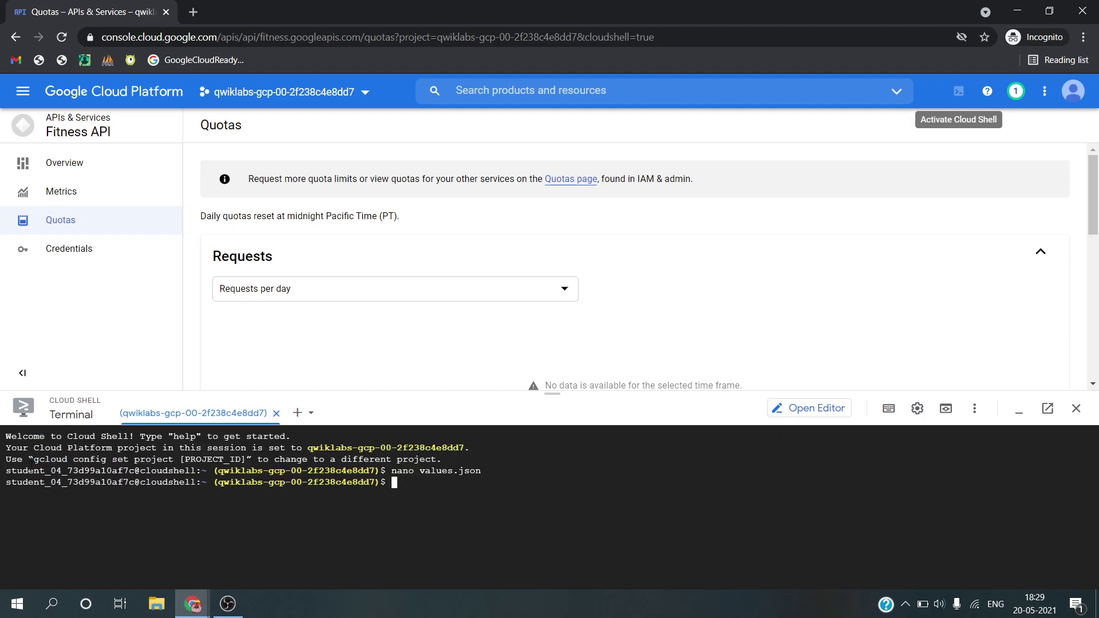
Reopen values.json in nano and replace the <YOUR_BUCKET_NAME> placeholder with the bucket name "aj1"
key(Up)
key(Return)
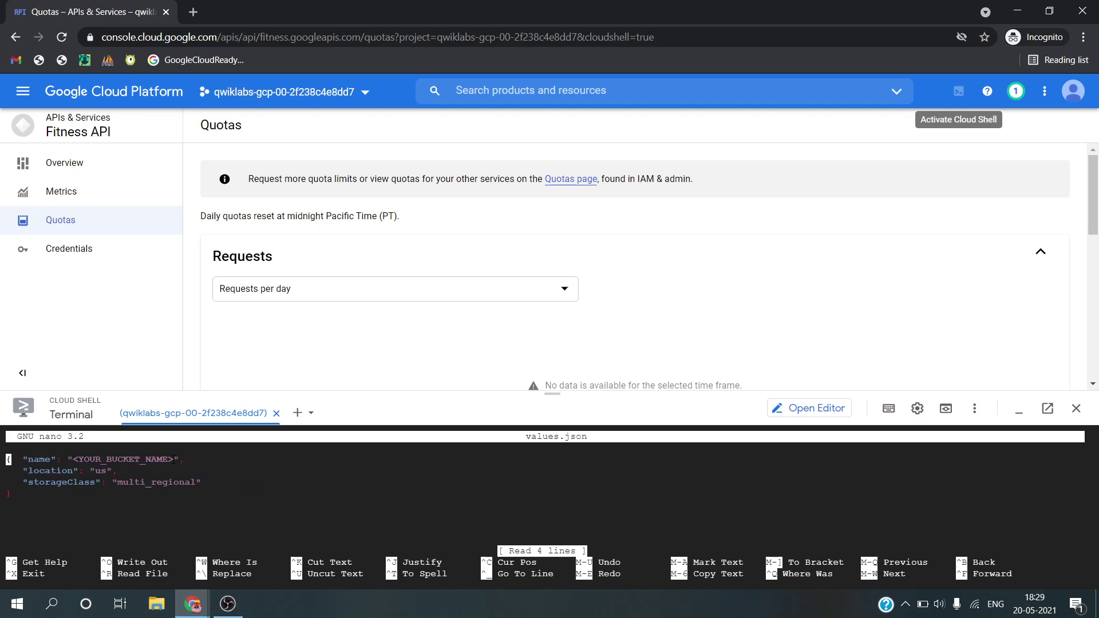
key(End)
key(Left)
key(Left)
key(BackSpace)
key(BackSpace)
key(BackSpace)
key(BackSpace)
key(BackSpace)
key(BackSpace)
key(BackSpace)
key(BackSpace)
key(BackSpace)
key(BackSpace)
key(BackSpace)
key(BackSpace)
key(BackSpace)
key(BackSpace)
key(BackSpace)
key(BackSpace)
key(BackSpace)
key(BackSpace)
text(aj)
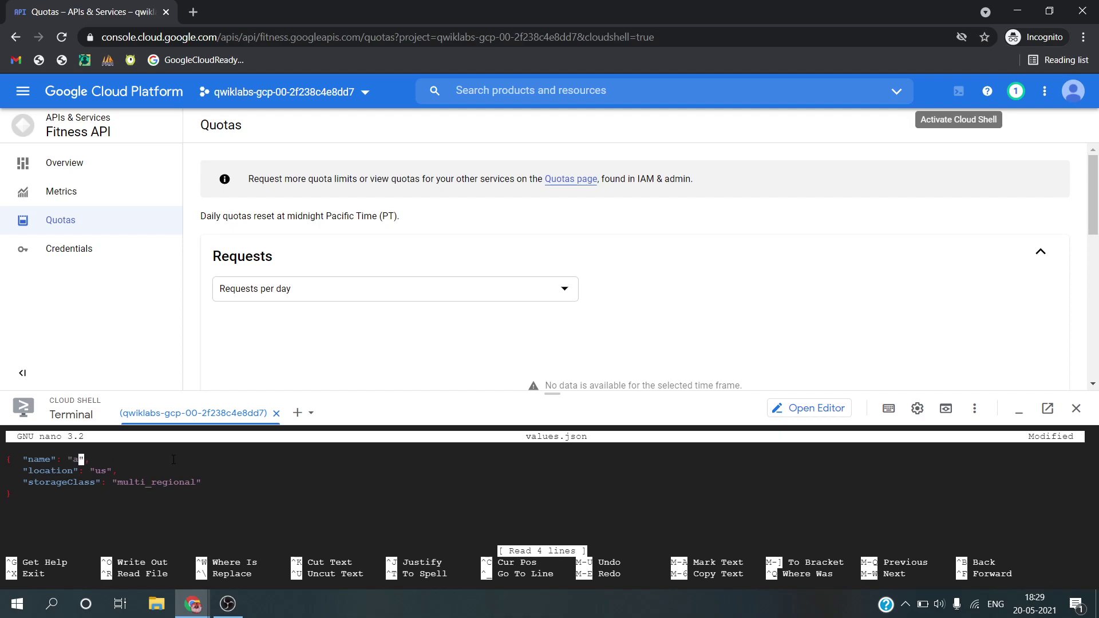
text(l)
Write the renamed bucket entry to values.json and leave the nano editor
key(ctrl+o)
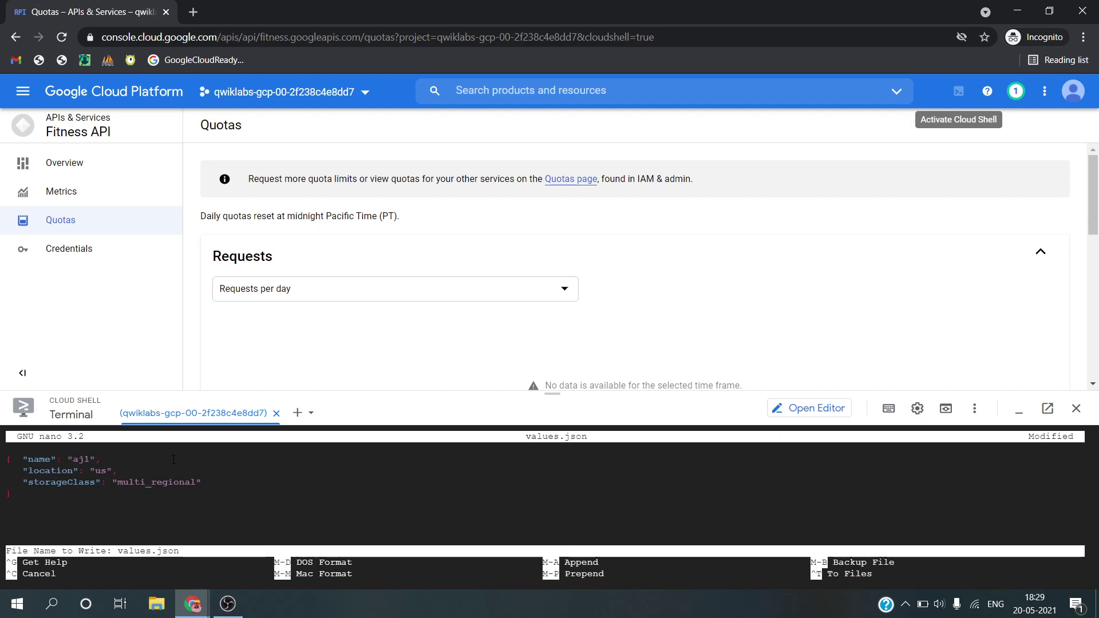
key(Return)
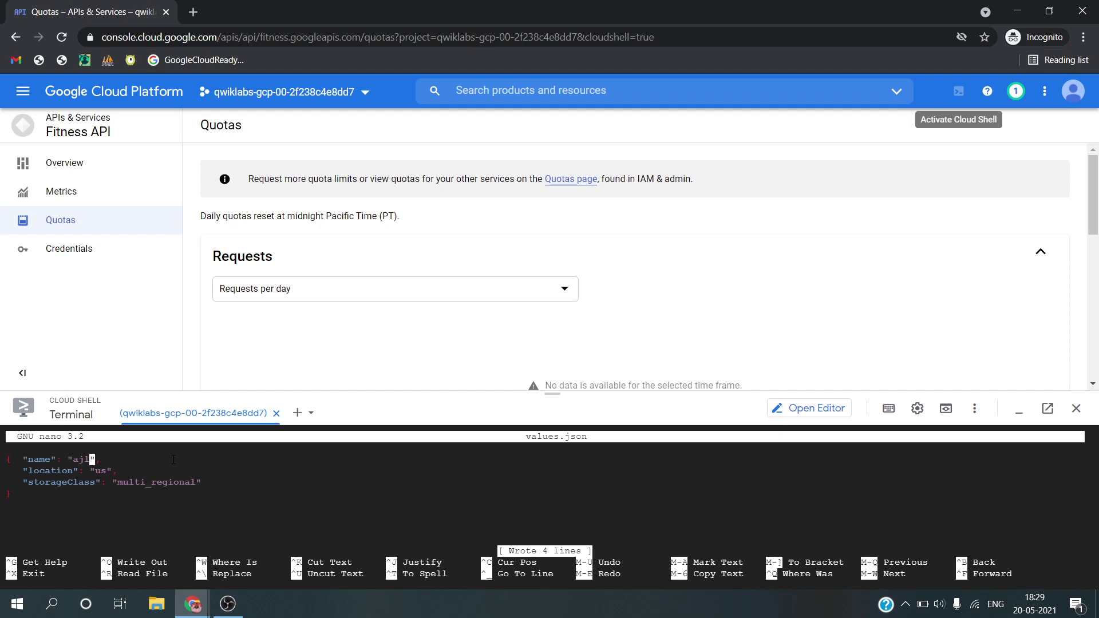
key(ctrl+x)
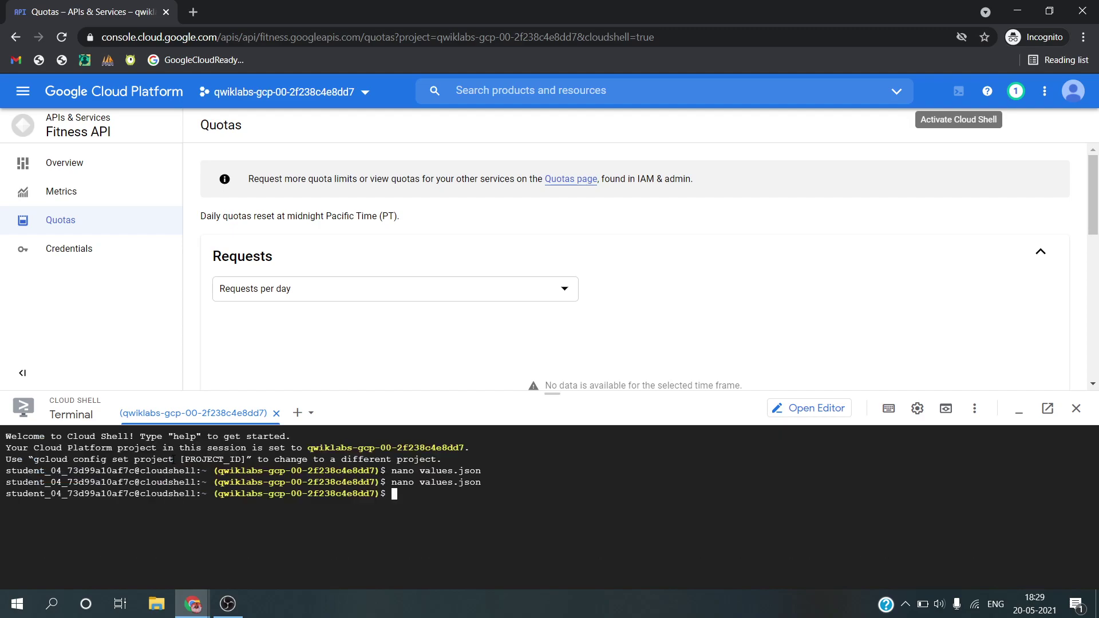
Read the lab's nano exit instructions and the Authentication and Authorization section covering API keys, OAuth and service accounts
key(alt+Tab)
scroll(360, 480, down, 3)
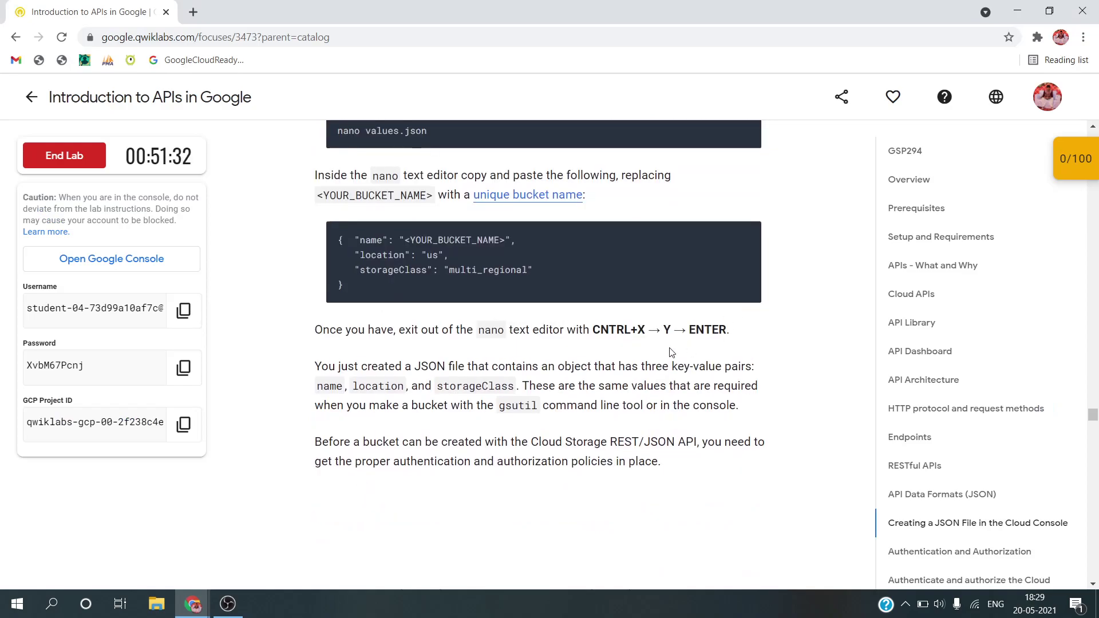
drag(593, 330, 736, 330)
click(736, 330)
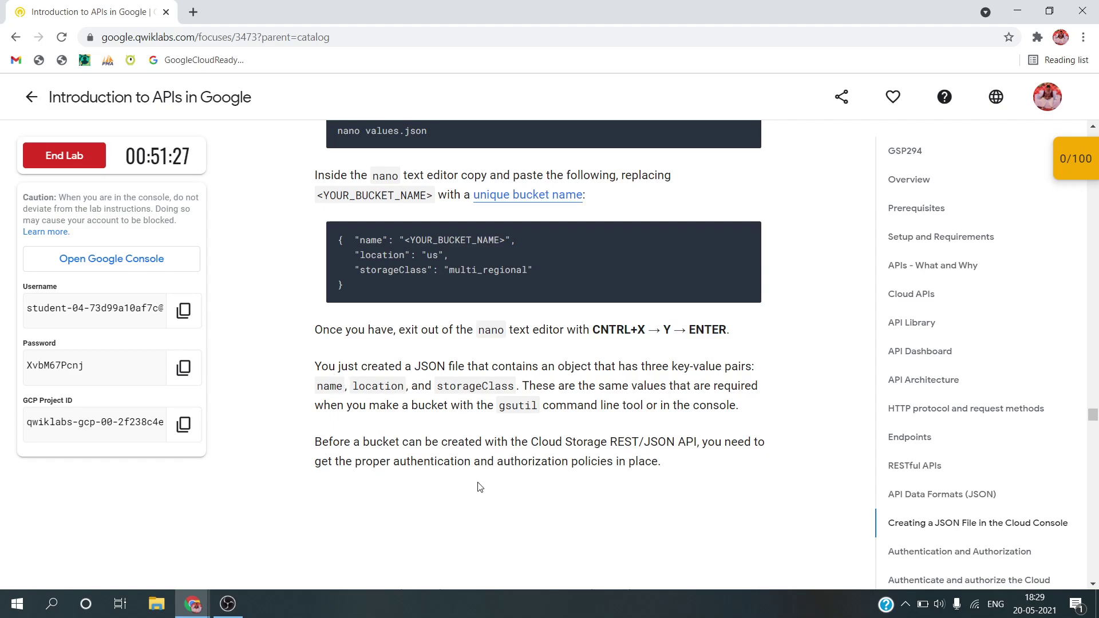
scroll(479, 482, down, 5)
scroll(479, 483, down, 7)
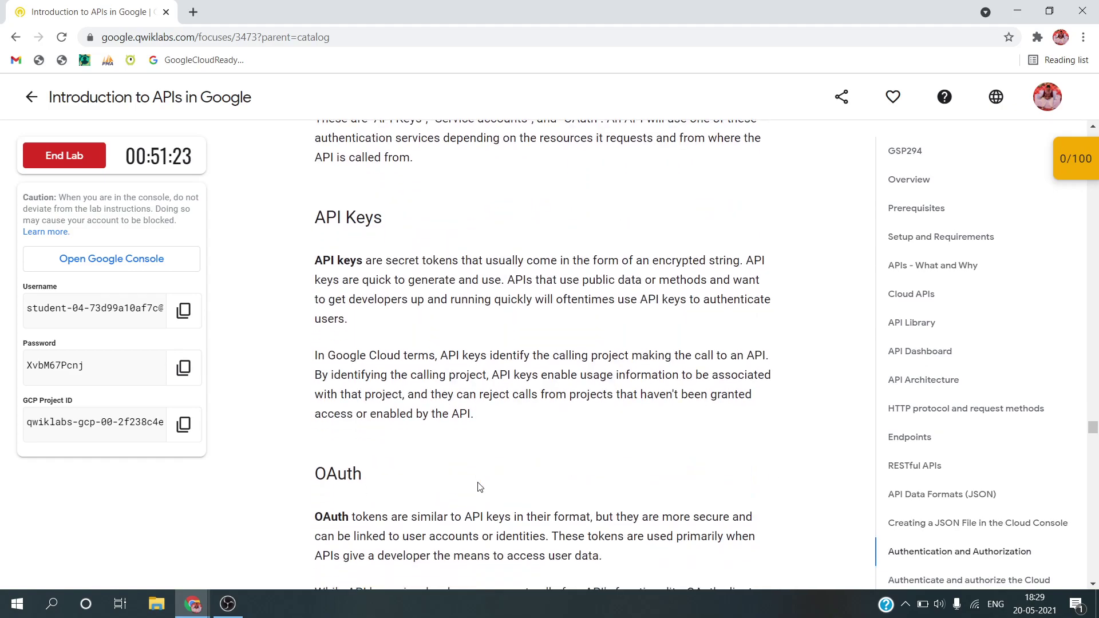
scroll(480, 487, down, 4)
scroll(478, 482, down, 7)
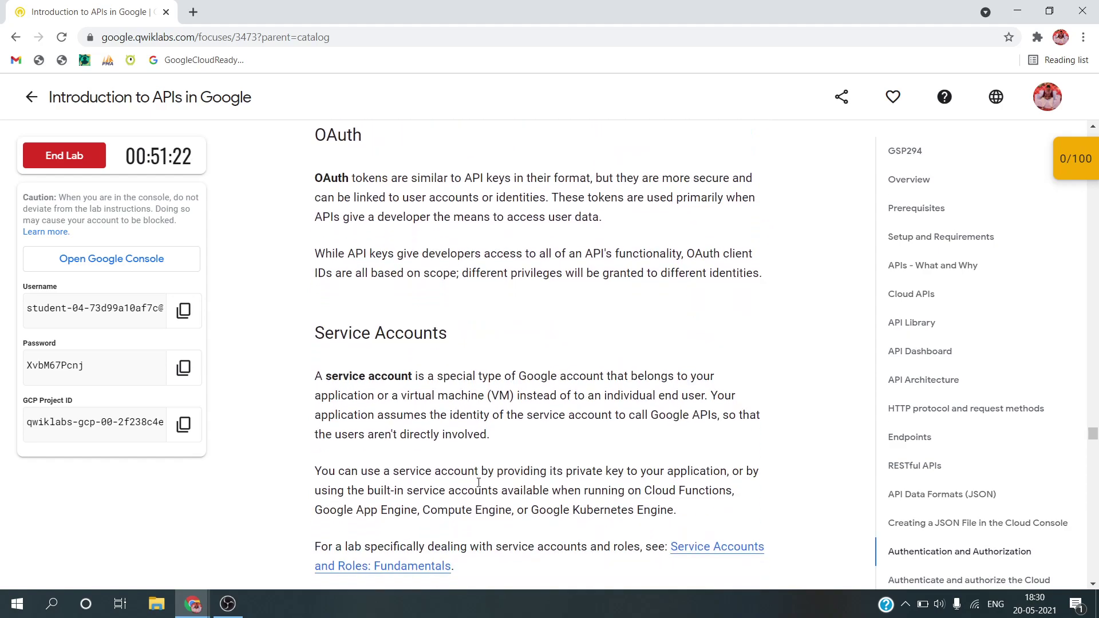
scroll(479, 483, down, 3)
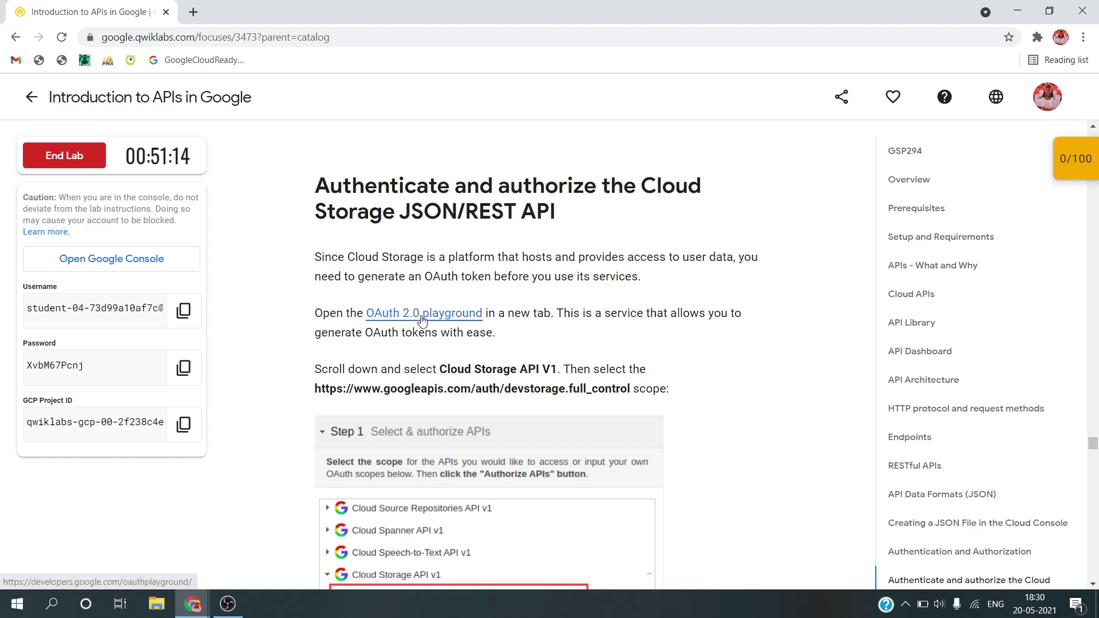
Open the lab's OAuth 2.0 playground link in the incognito window and check which Cloud Storage API scope the lab requires
right_click(422, 311)
click(475, 366)
key(alt+Tab)
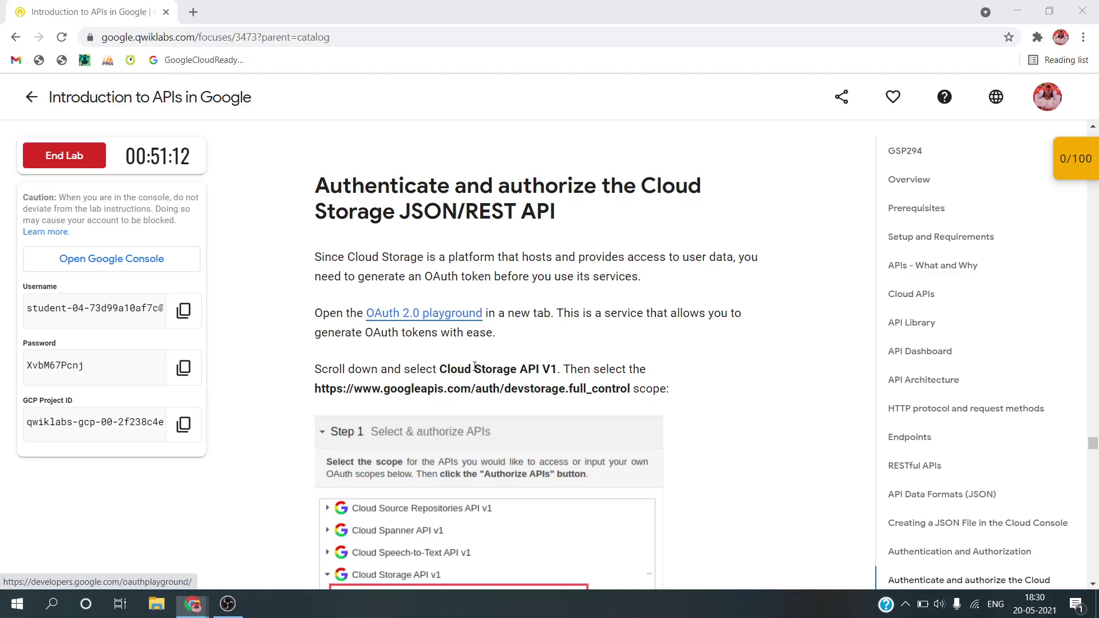
scroll(461, 375, down, 1)
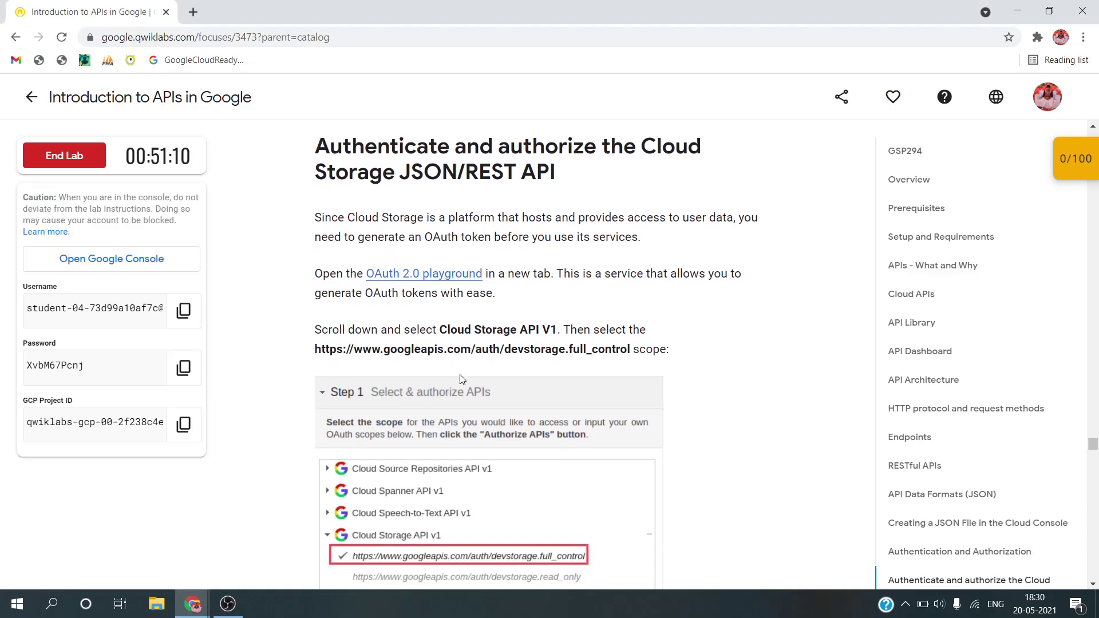
drag(445, 333, 678, 351)
click(678, 351)
scroll(682, 351, down, 3)
key(alt+Tab)
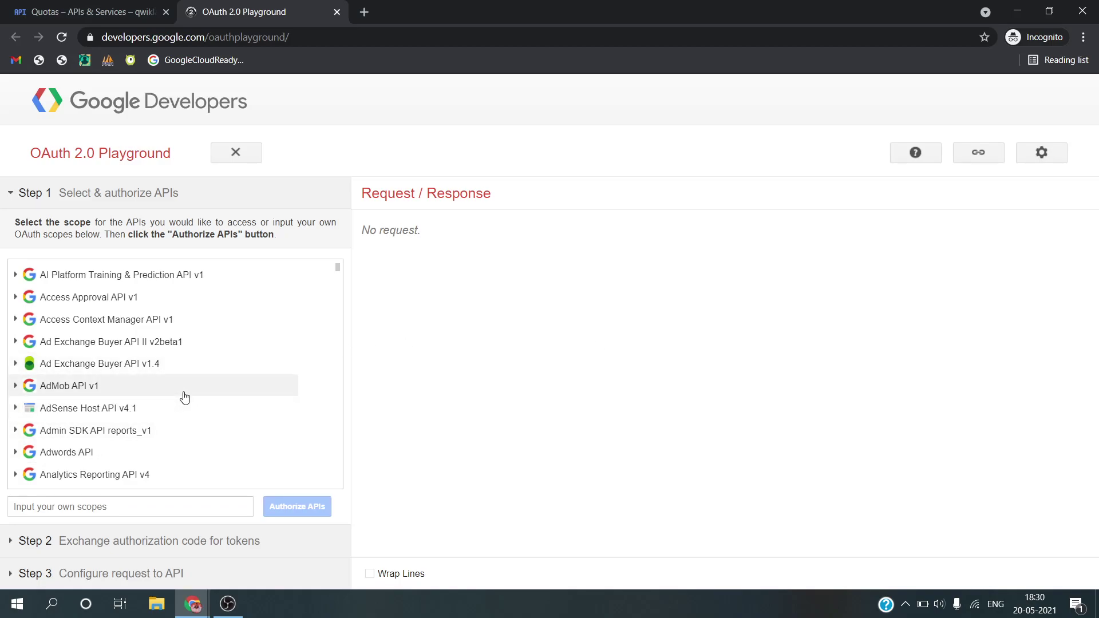
key(alt+Tab)
key(alt+Tab)
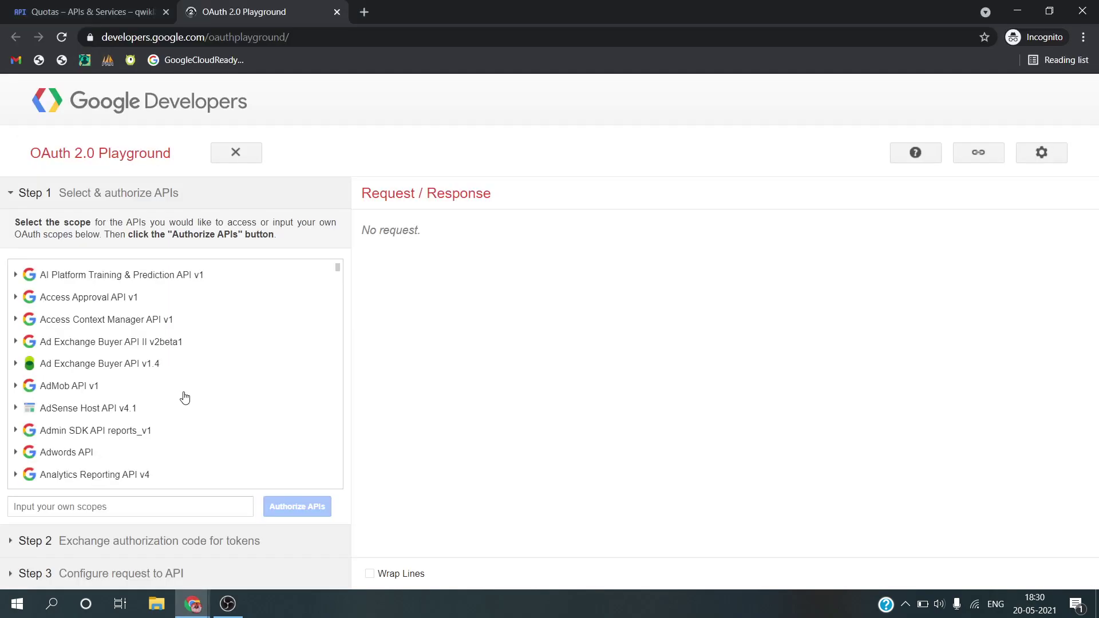
Find Cloud Storage API v1 in the OAuth 2.0 Playground's API list and expand its scopes
scroll(184, 397, down, 8)
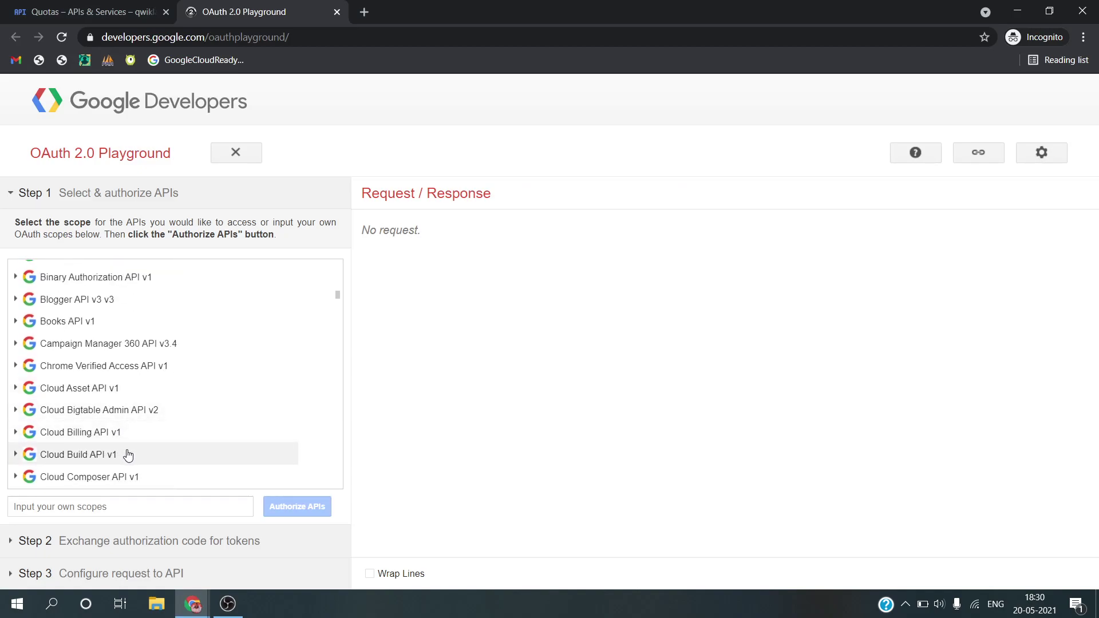
scroll(223, 452, down, 2)
scroll(128, 455, down, 4)
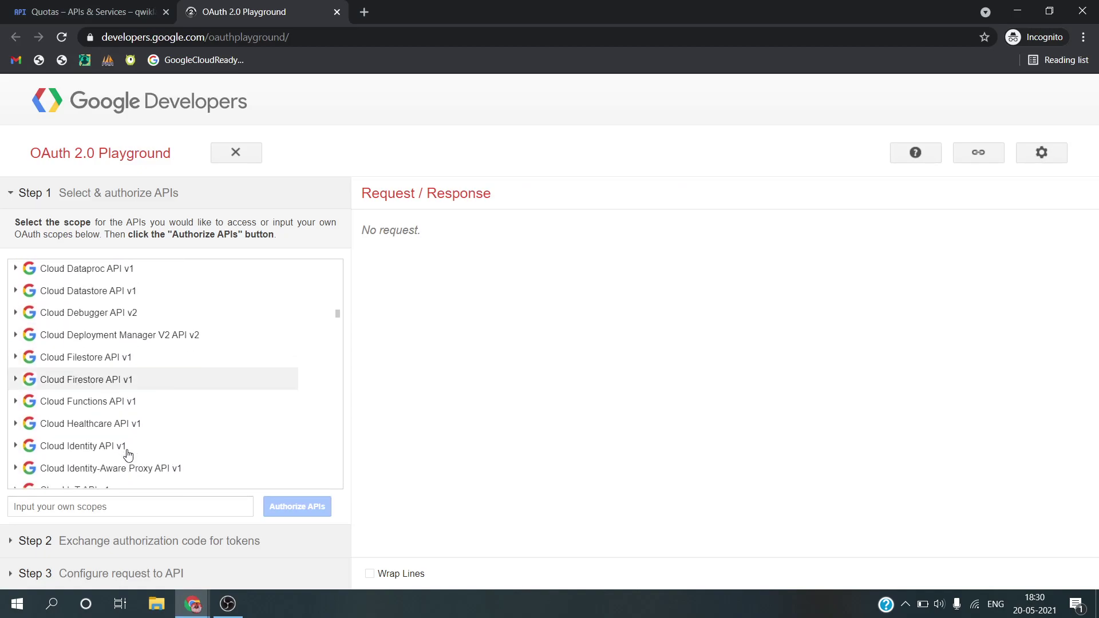
scroll(128, 456, down, 1)
key(alt+Tab)
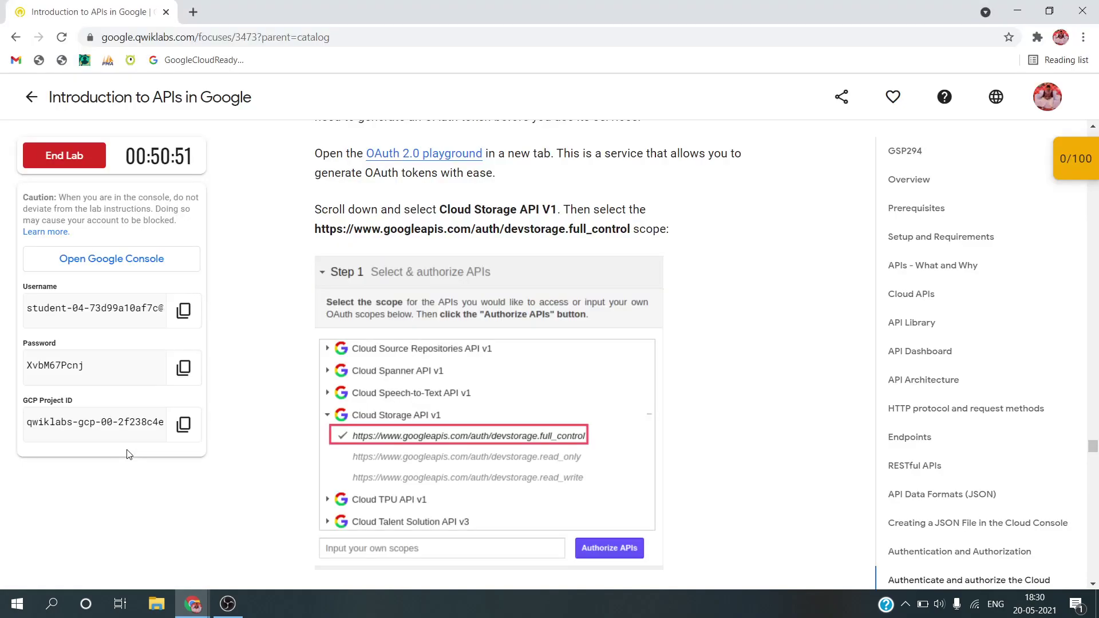
key(alt+Tab)
scroll(128, 456, down, 6)
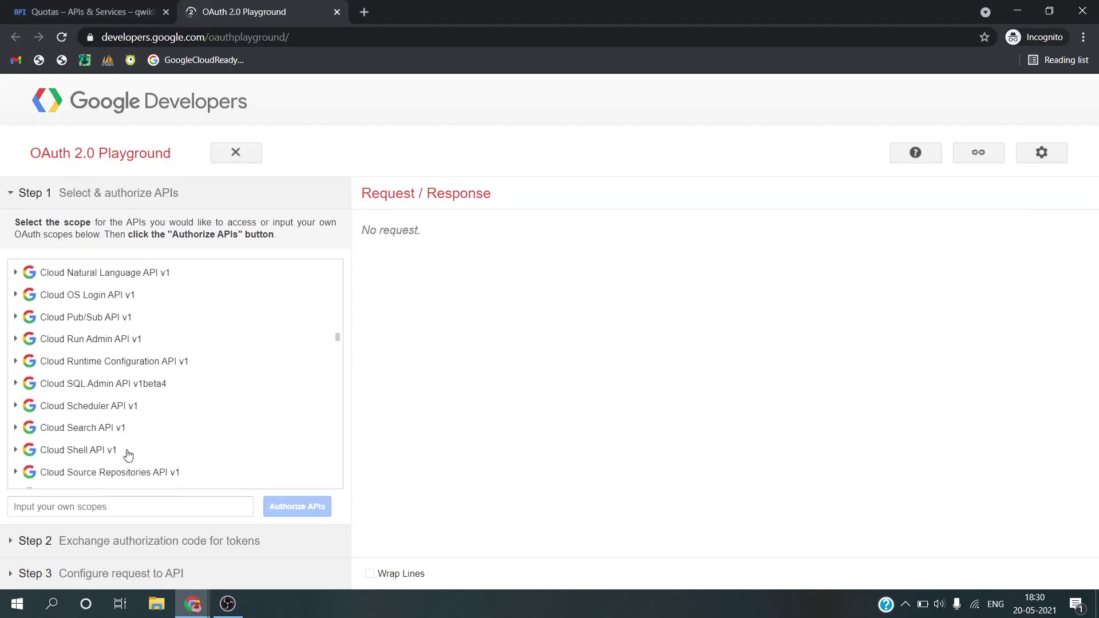
scroll(129, 455, up, 2)
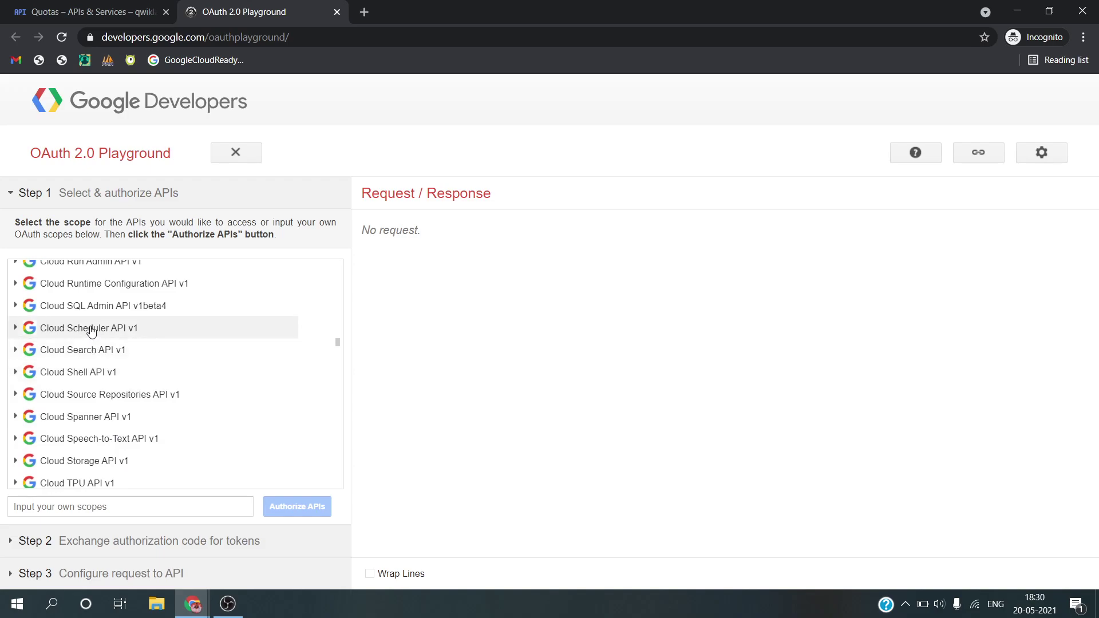
scroll(146, 369, up, 1)
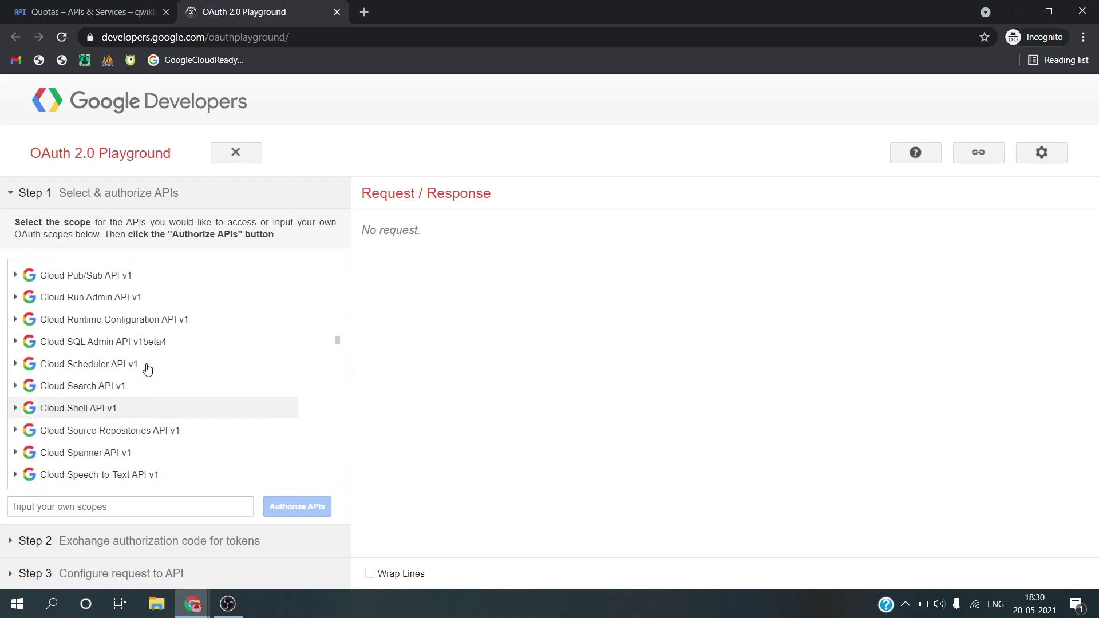
scroll(148, 369, down, 4)
scroll(148, 369, up, 1)
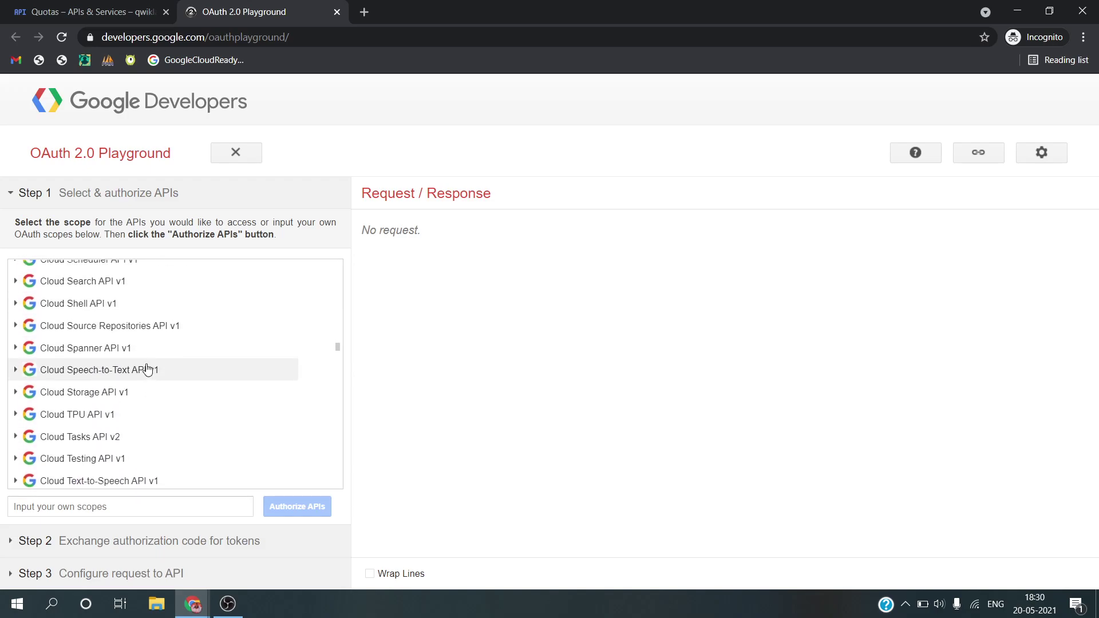
click(119, 391)
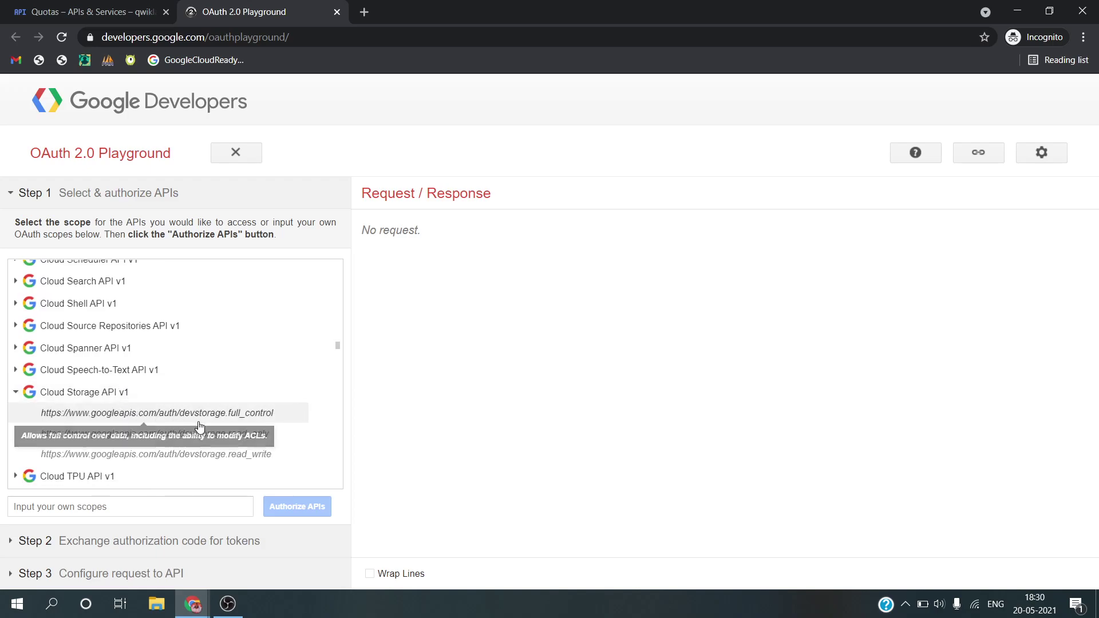
key(alt+Tab)
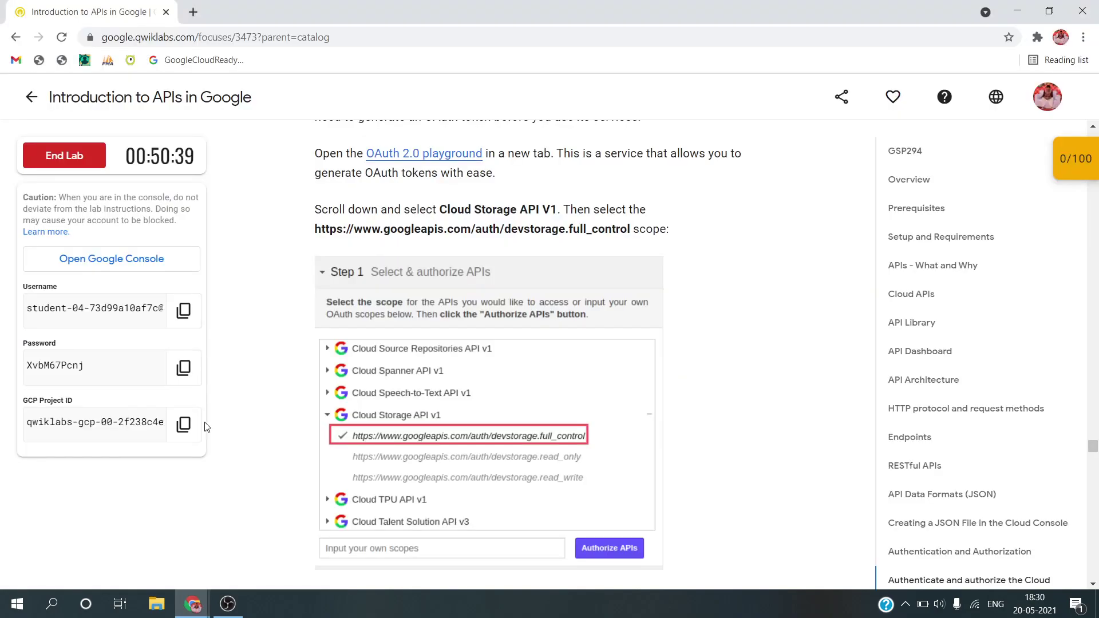
key(alt+Tab)
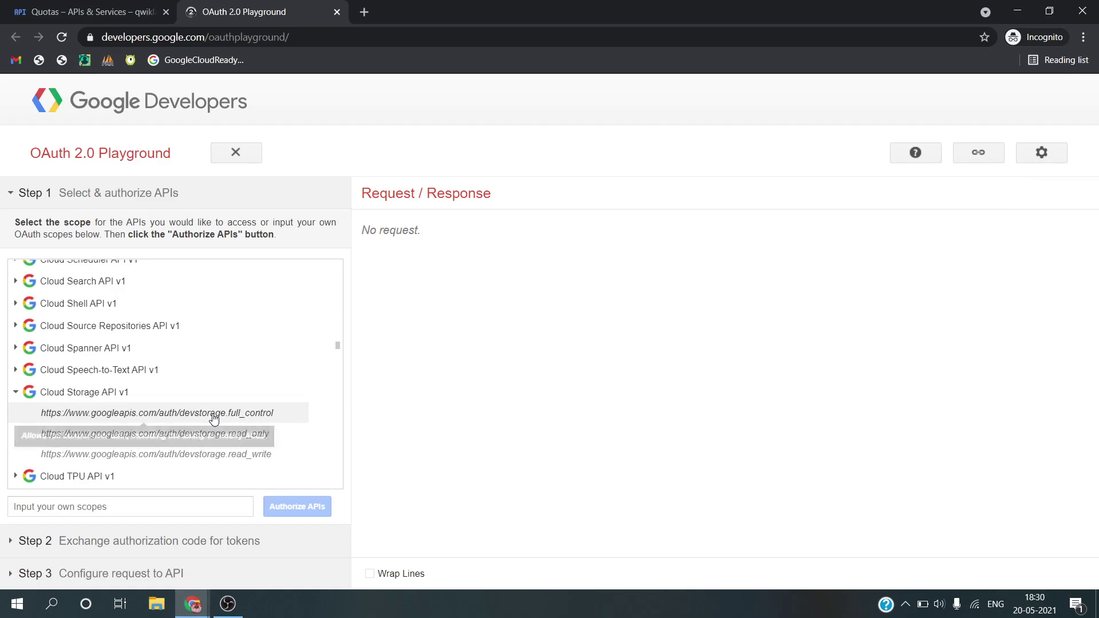
click(213, 416)
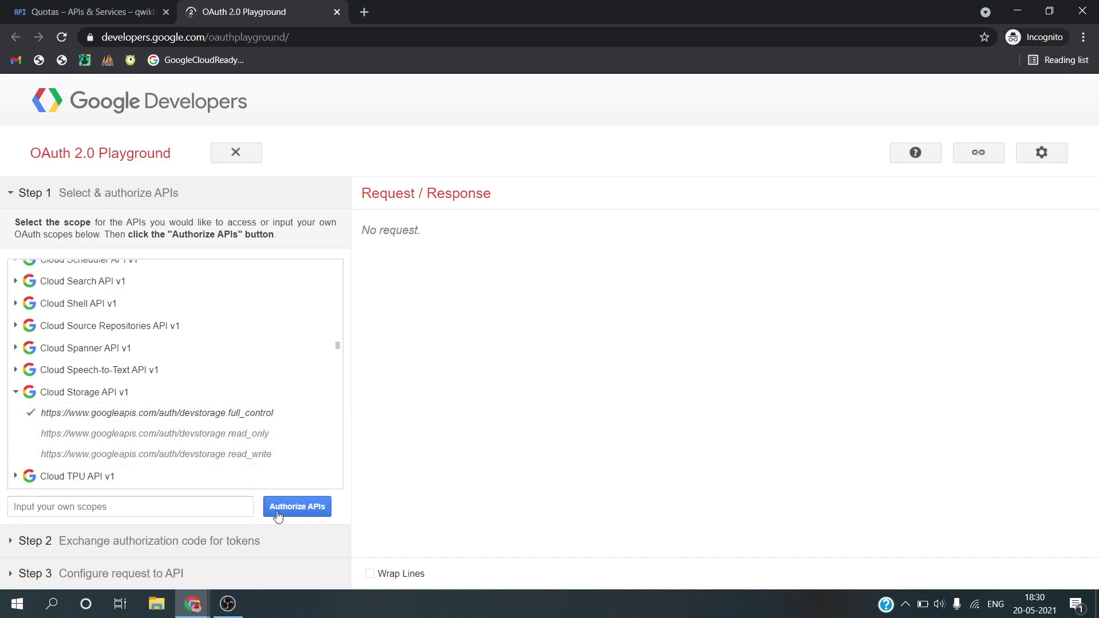
Check the lab's authorization instructions, then authorize the selected scope with the Qwiklabs student account
key(alt+Tab)
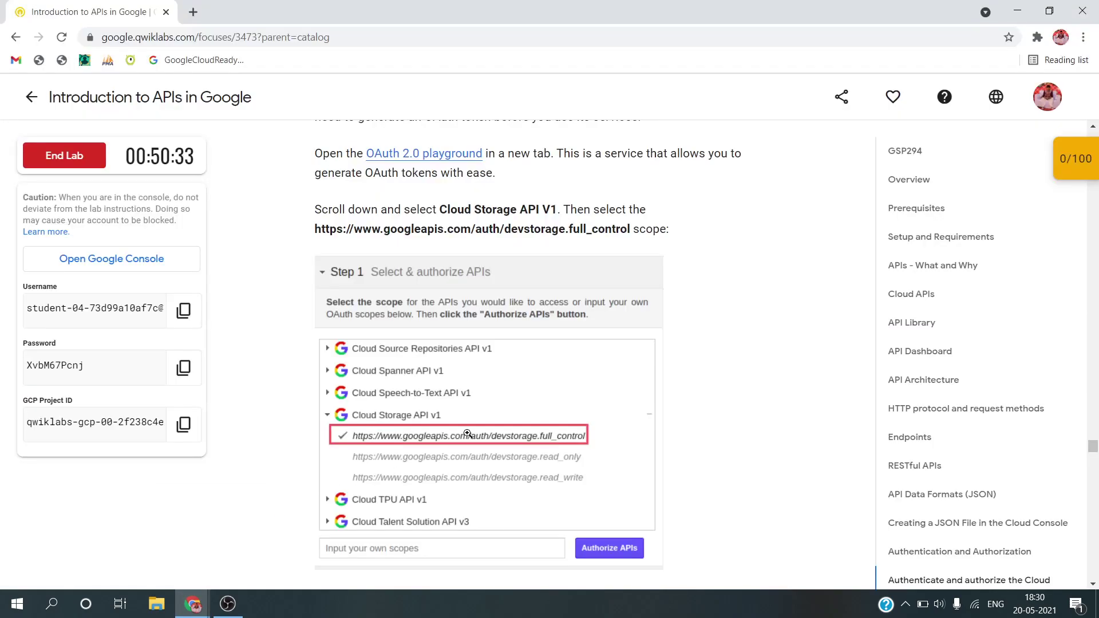
scroll(468, 433, down, 2)
scroll(468, 434, down, 2)
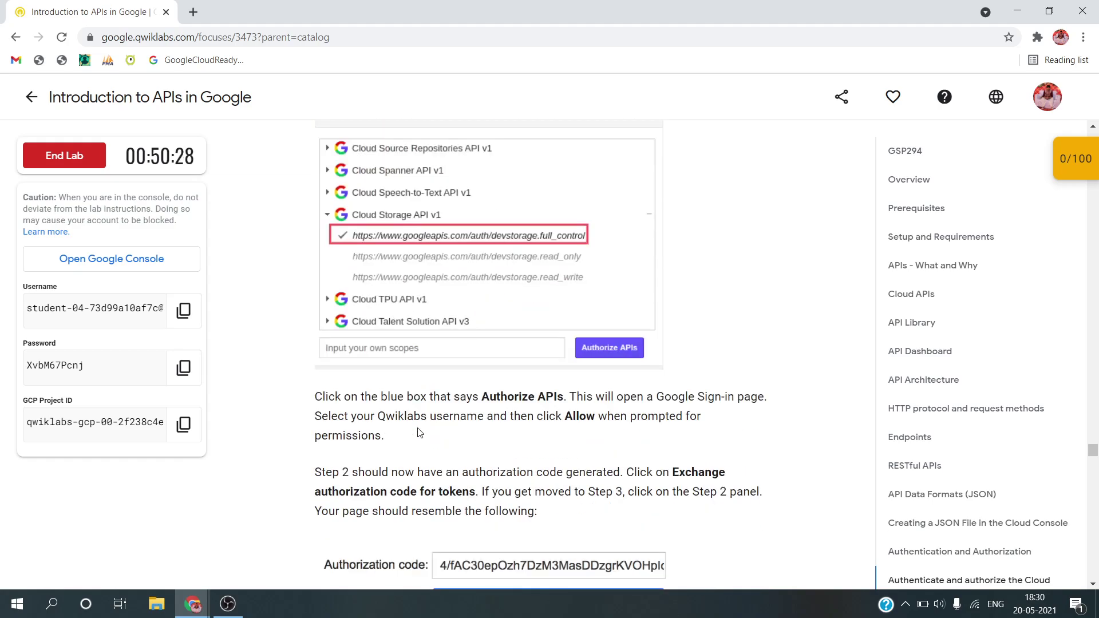
key(alt+Tab)
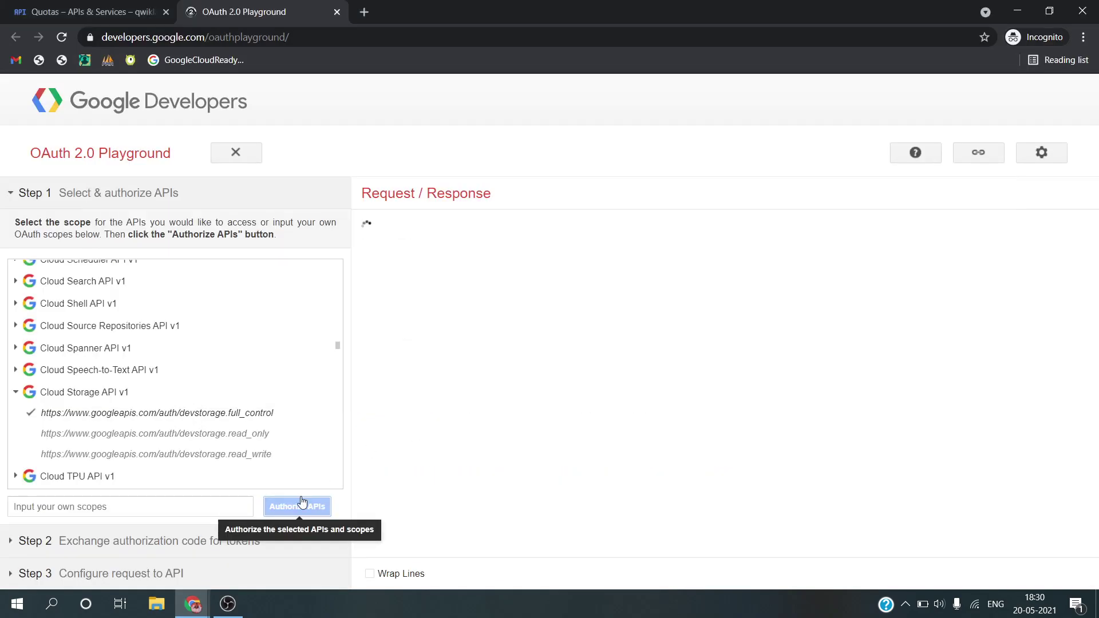
click(303, 502)
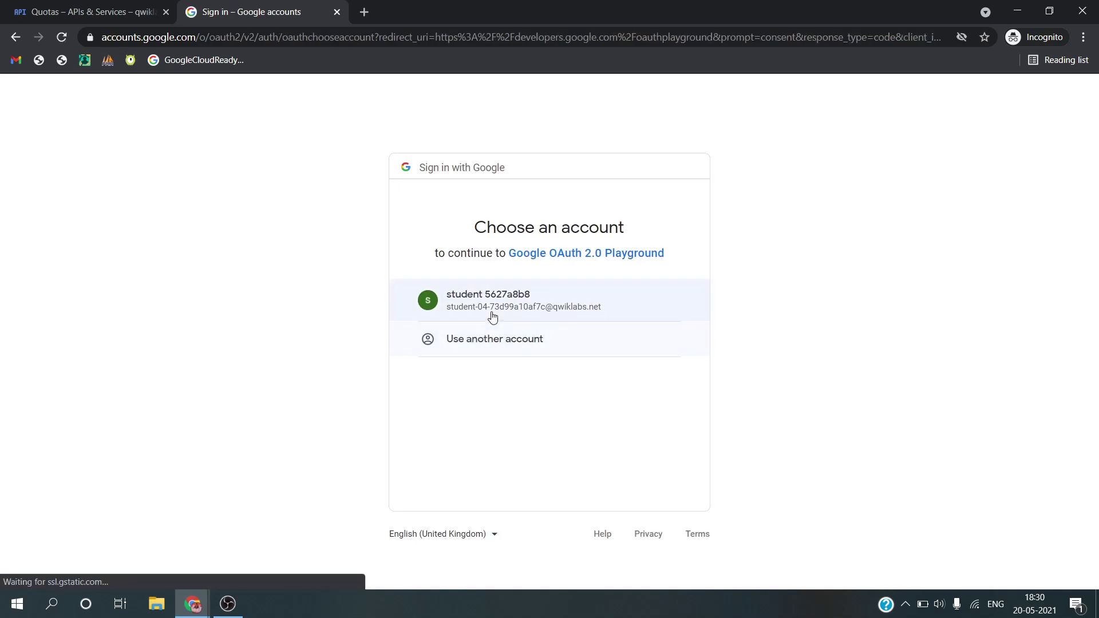
click(493, 317)
Review the lab's token instructions, then allow Google OAuth 2.0 Playground to manage data and permission in Google Cloud Storage
key(alt+Tab)
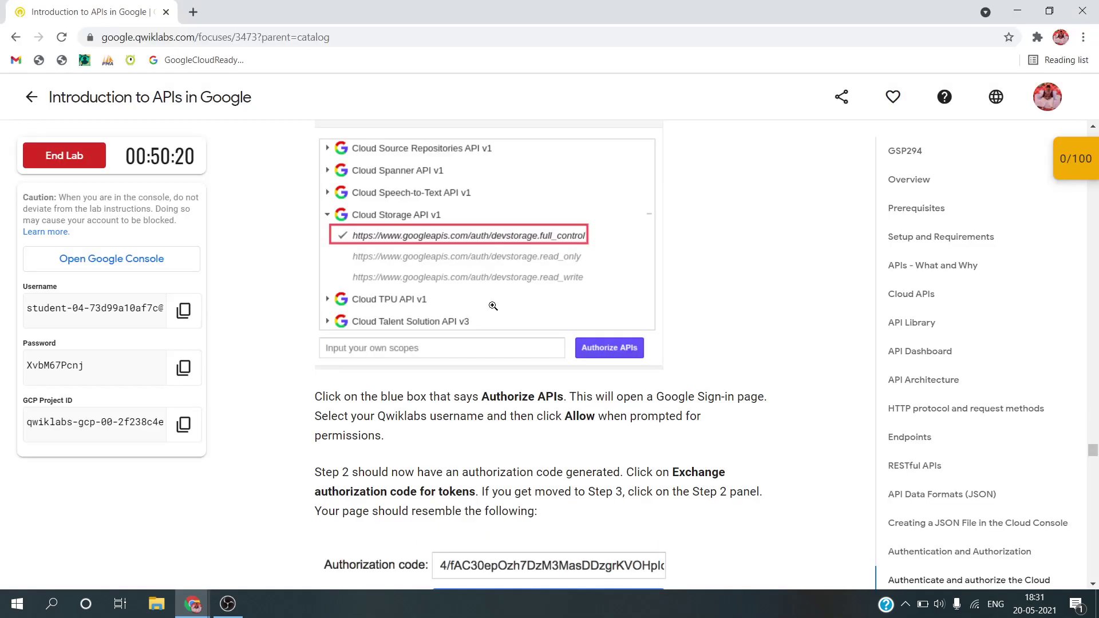
scroll(493, 306, down, 2)
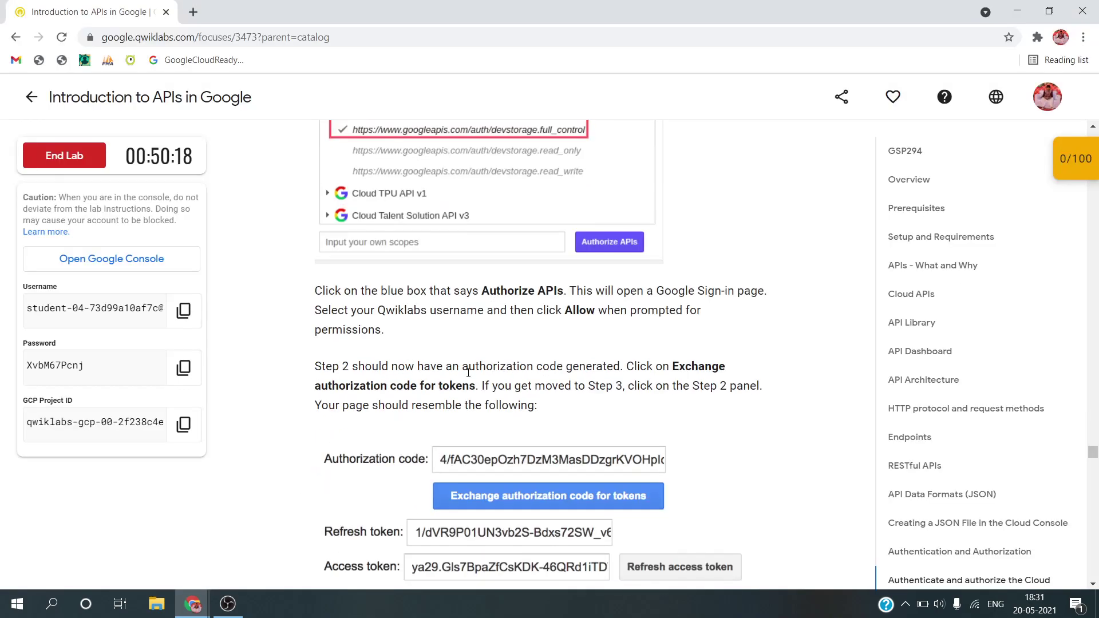
scroll(469, 372, down, 1)
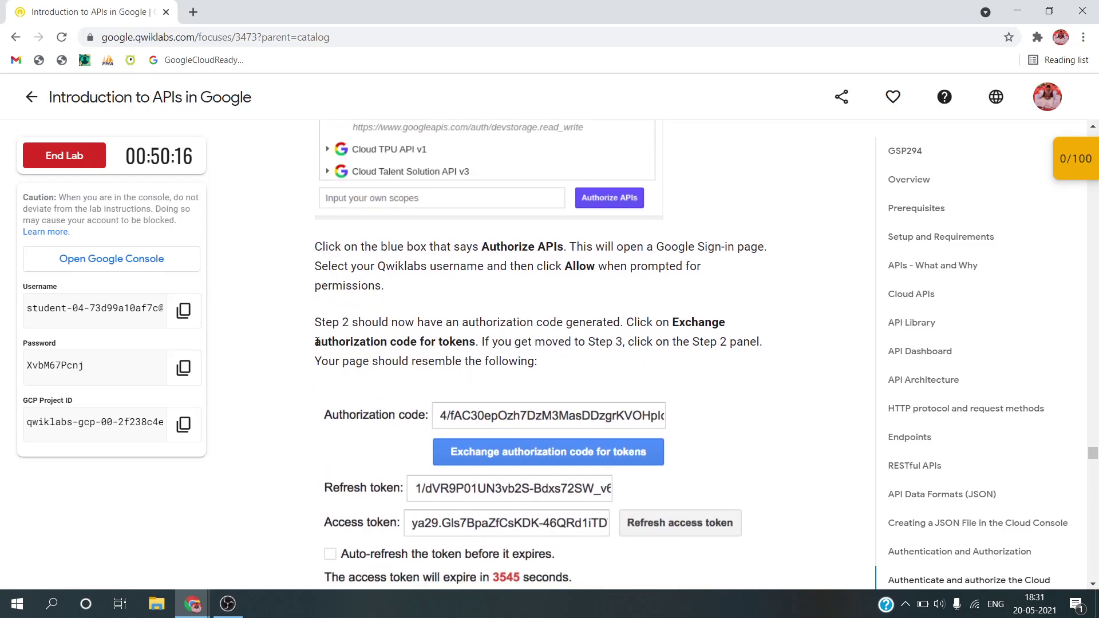
scroll(474, 341, down, 1)
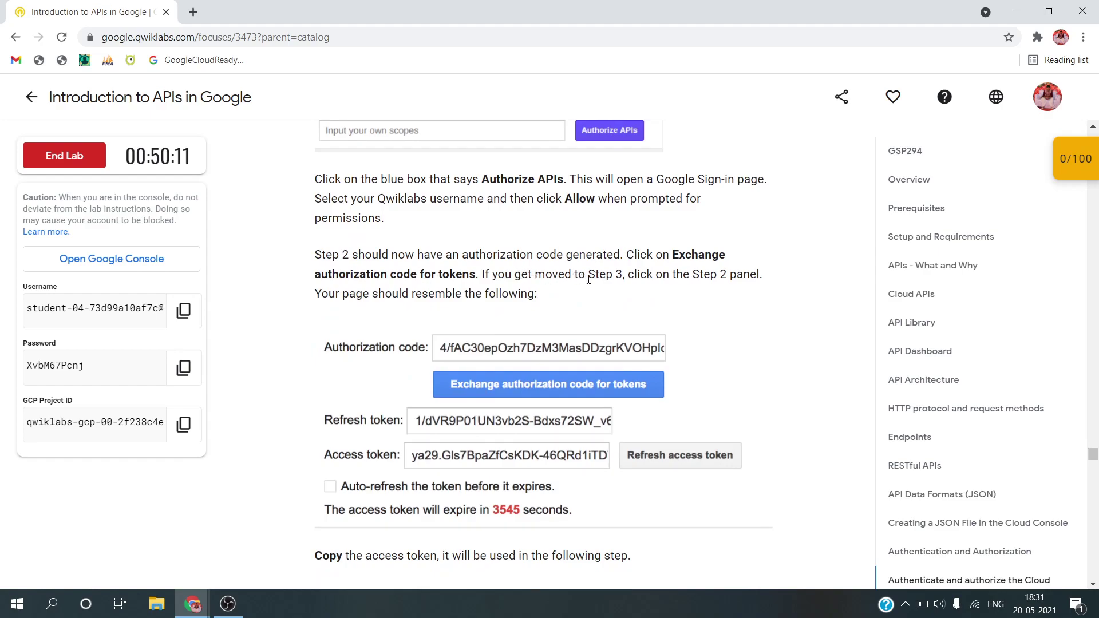
scroll(642, 274, down, 1)
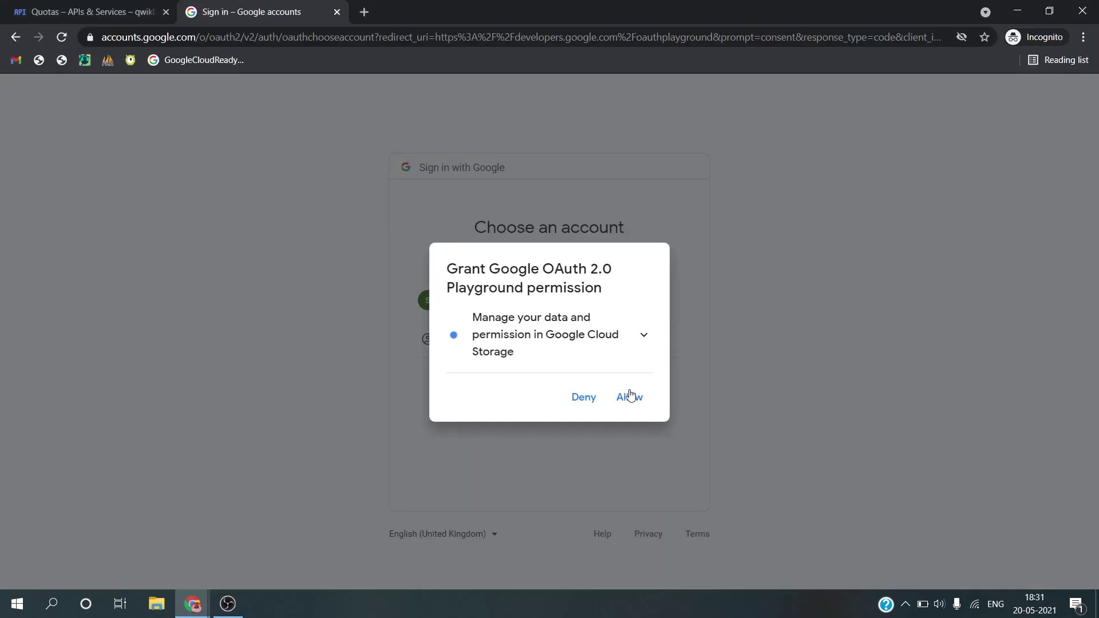
click(630, 399)
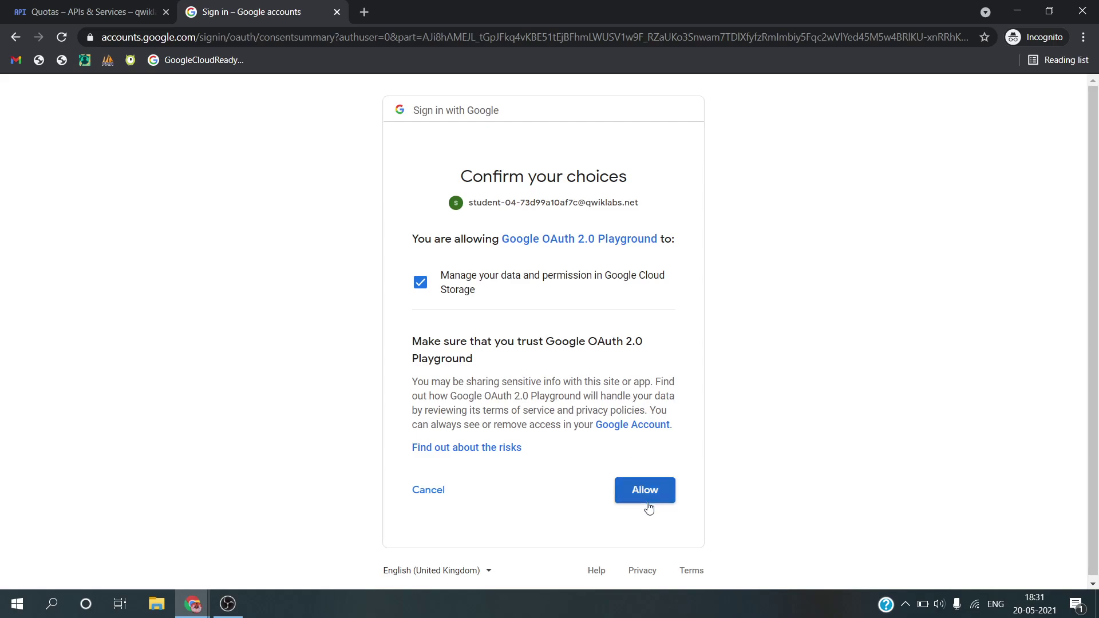
click(649, 502)
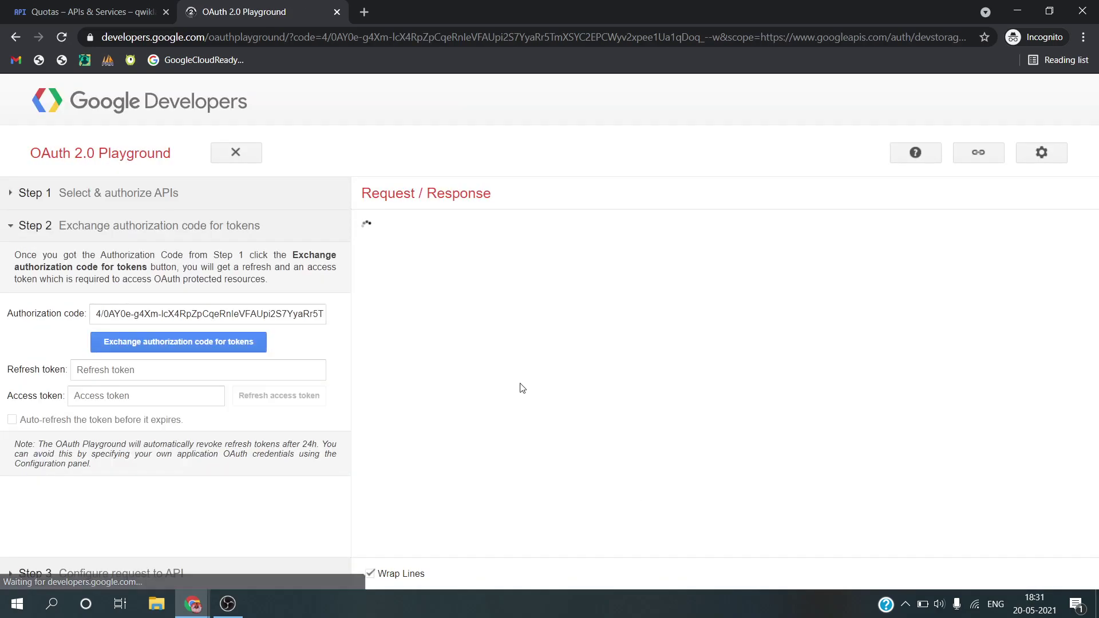
Exchange the authorization code for tokens and check the lab's instructions for the access token
click(254, 347)
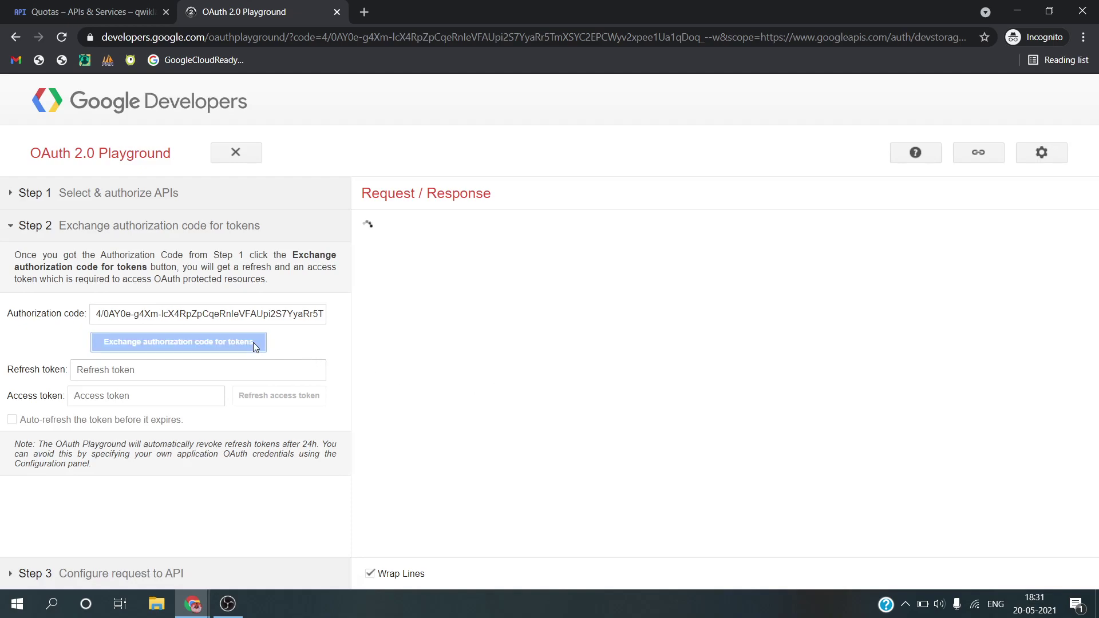
key(alt+Tab)
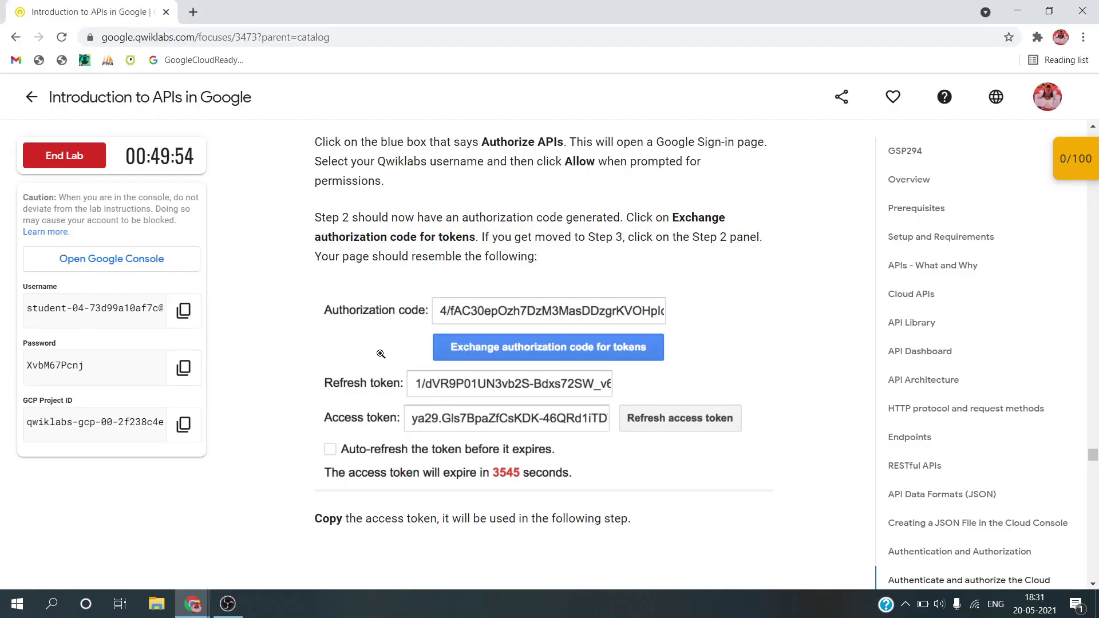
scroll(381, 353, up, 1)
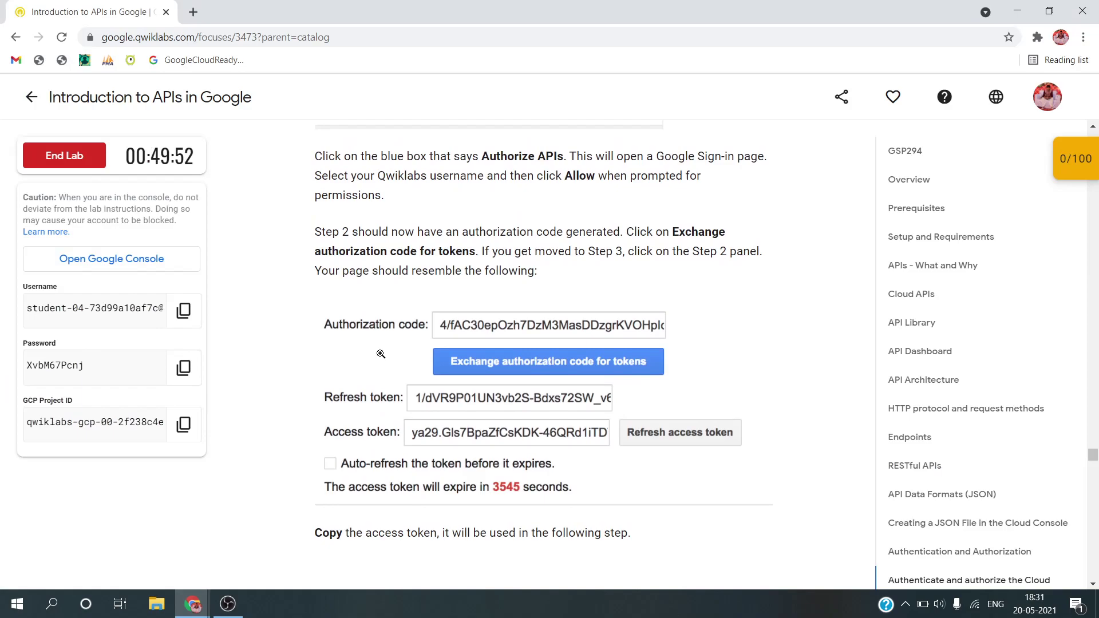
scroll(381, 354, down, 2)
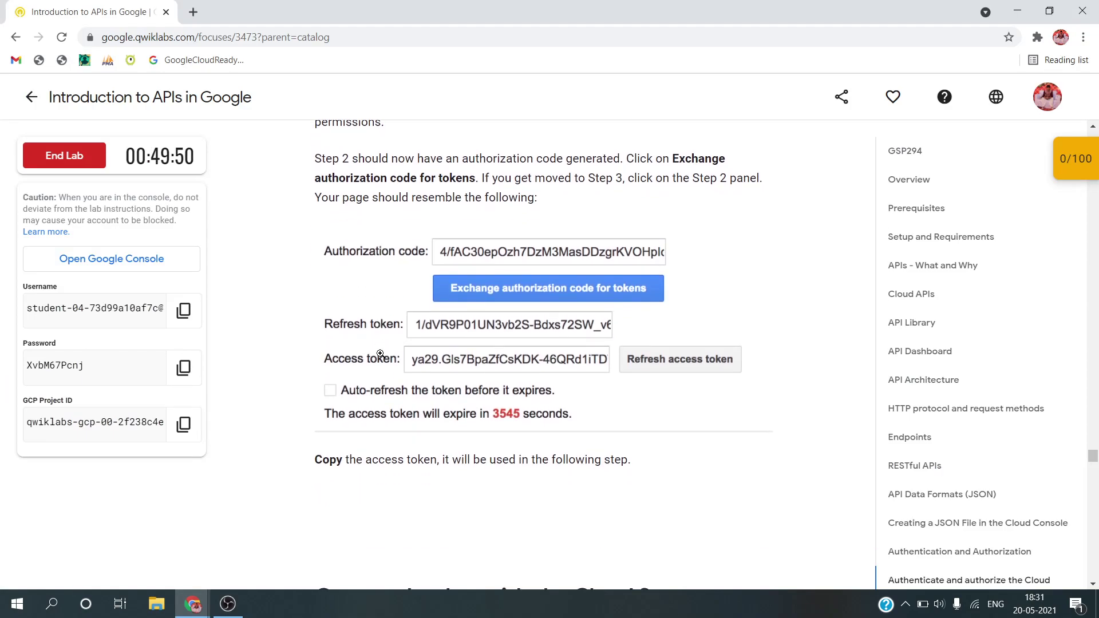
Copy the generated access token from Step 2 of OAuth 2.0 Playground, as the lab instructs
scroll(352, 461, down, 2)
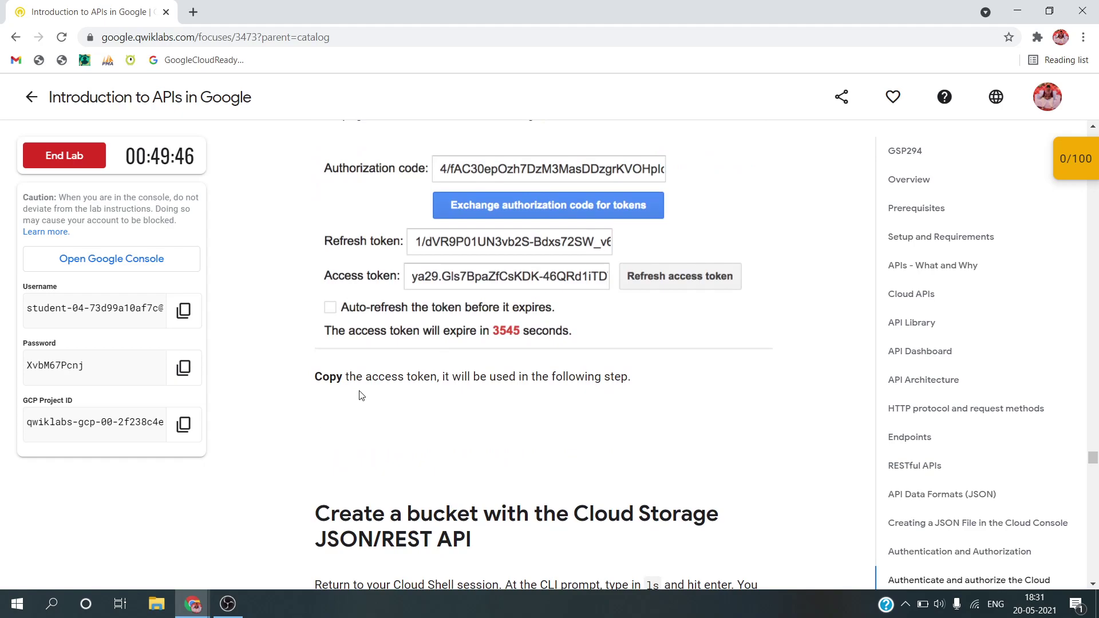
scroll(361, 395, up, 1)
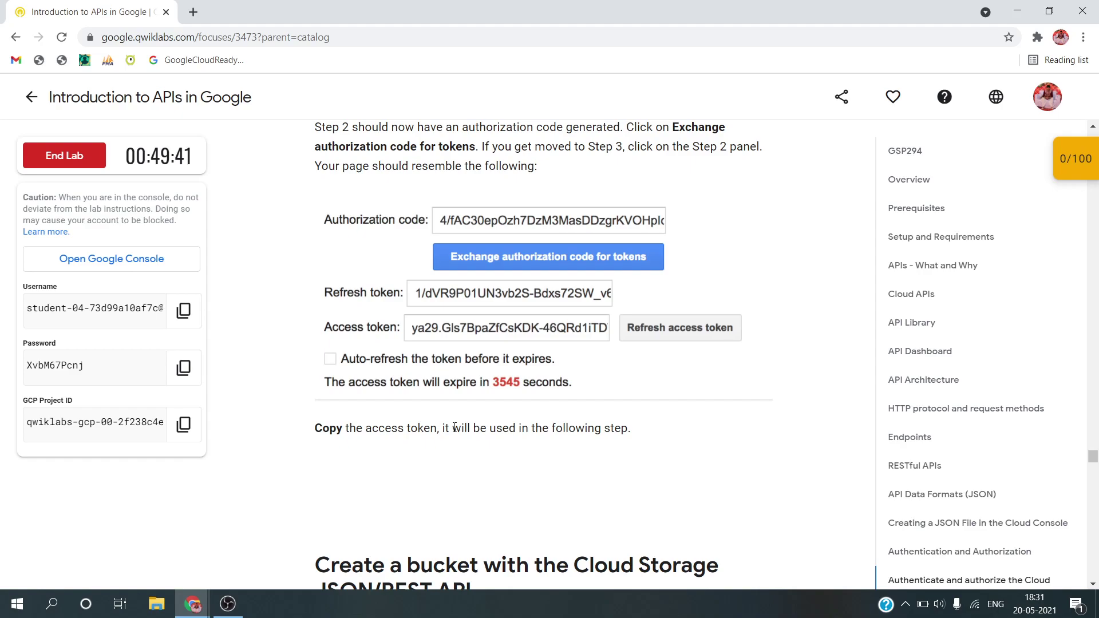
key(alt+Tab)
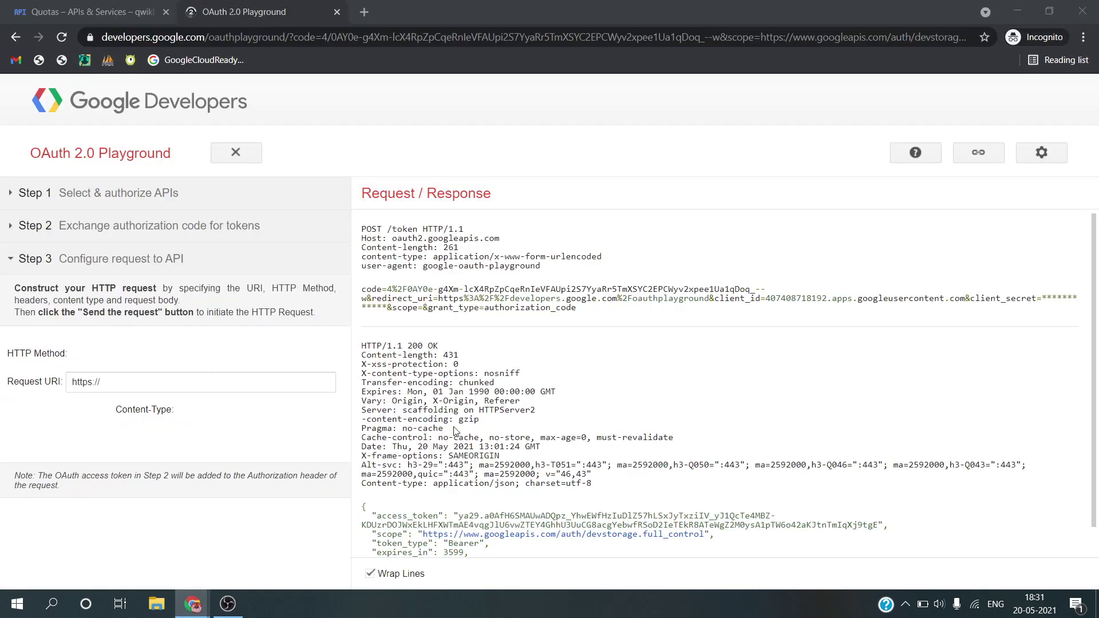
click(240, 389)
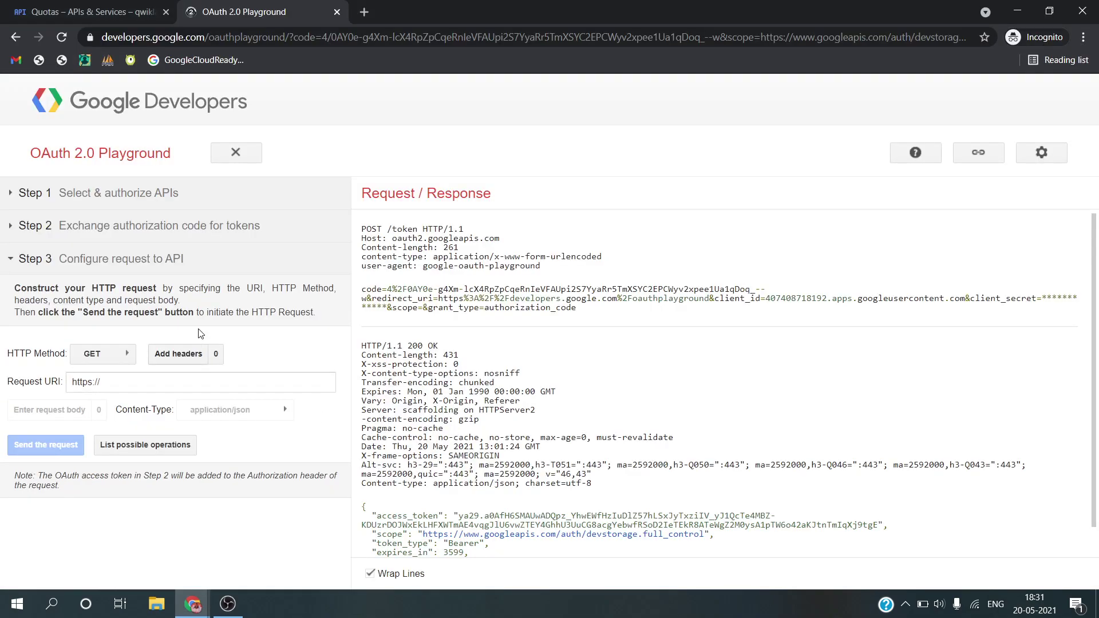
click(141, 195)
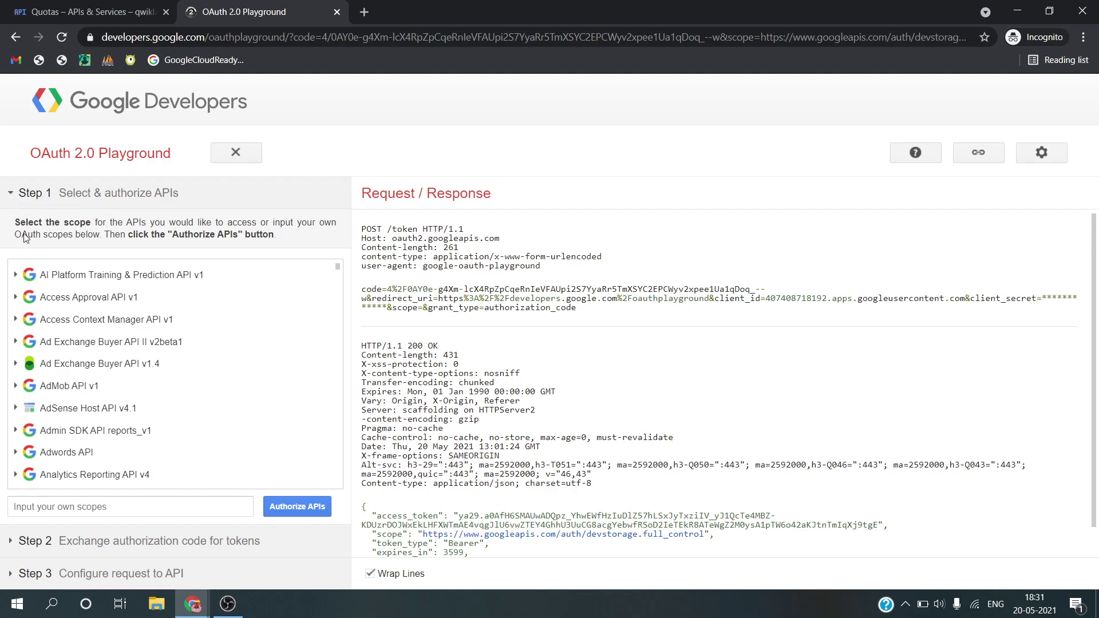
click(139, 543)
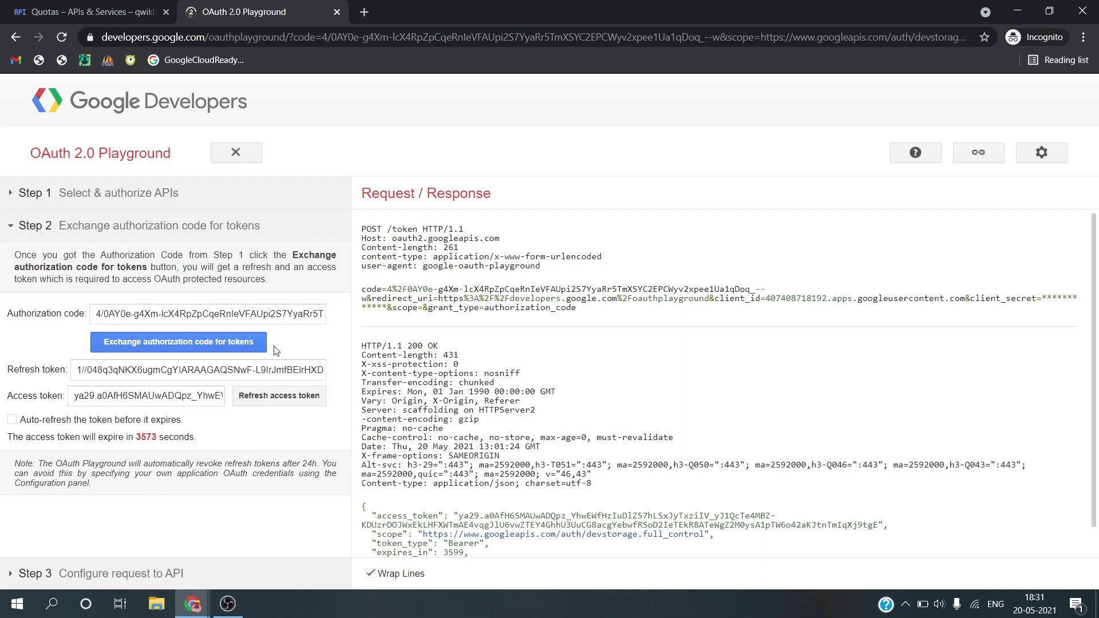
triple_click(201, 401)
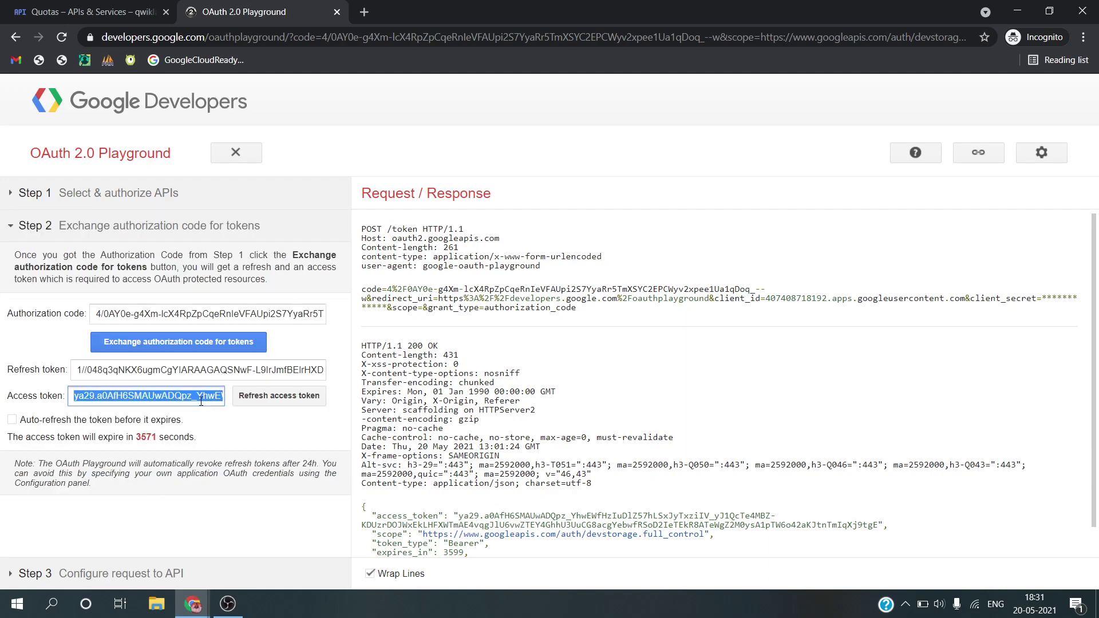
key(Tab)
click(263, 242)
Review the lab's bucket-creation instructions and copy the command that exports OAUTH2_TOKEN
key(alt+Tab)
scroll(556, 338, down, 5)
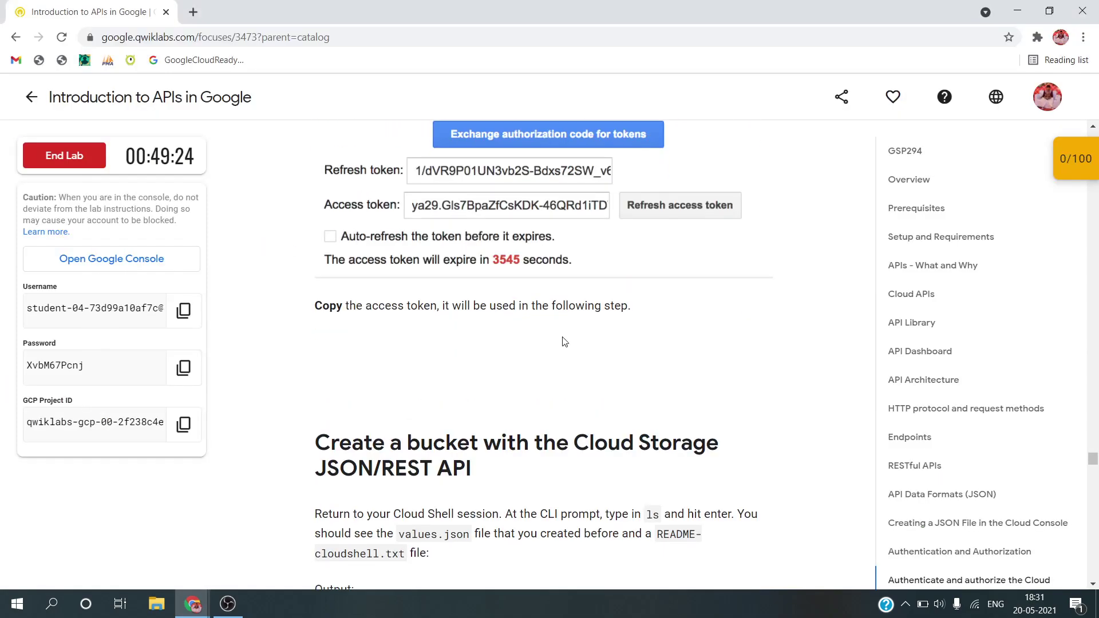
scroll(479, 337, down, 2)
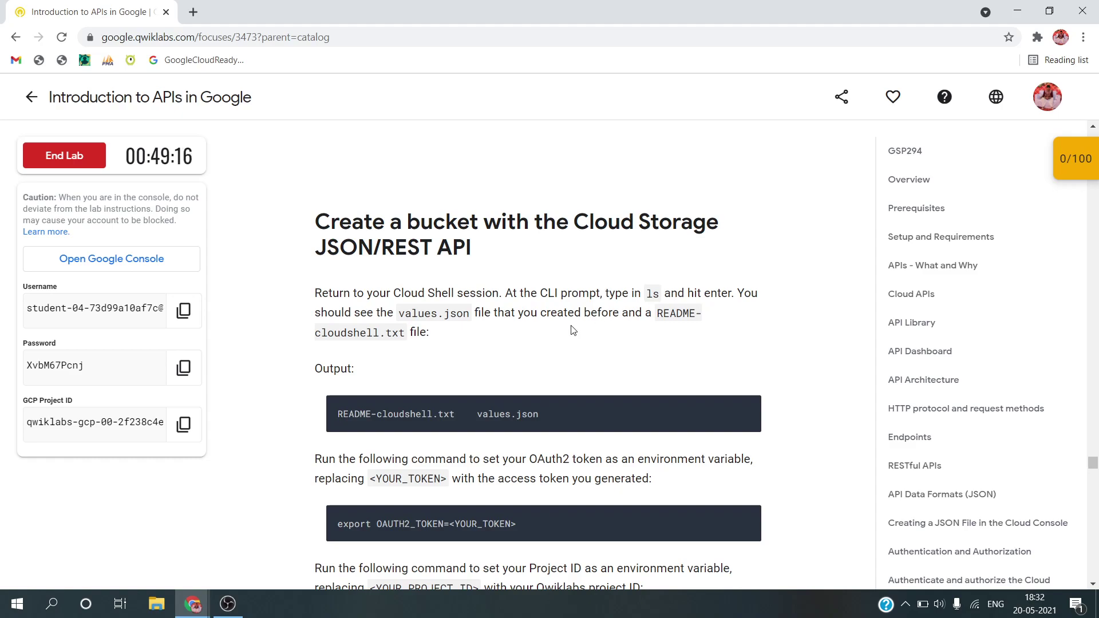
scroll(572, 329, down, 2)
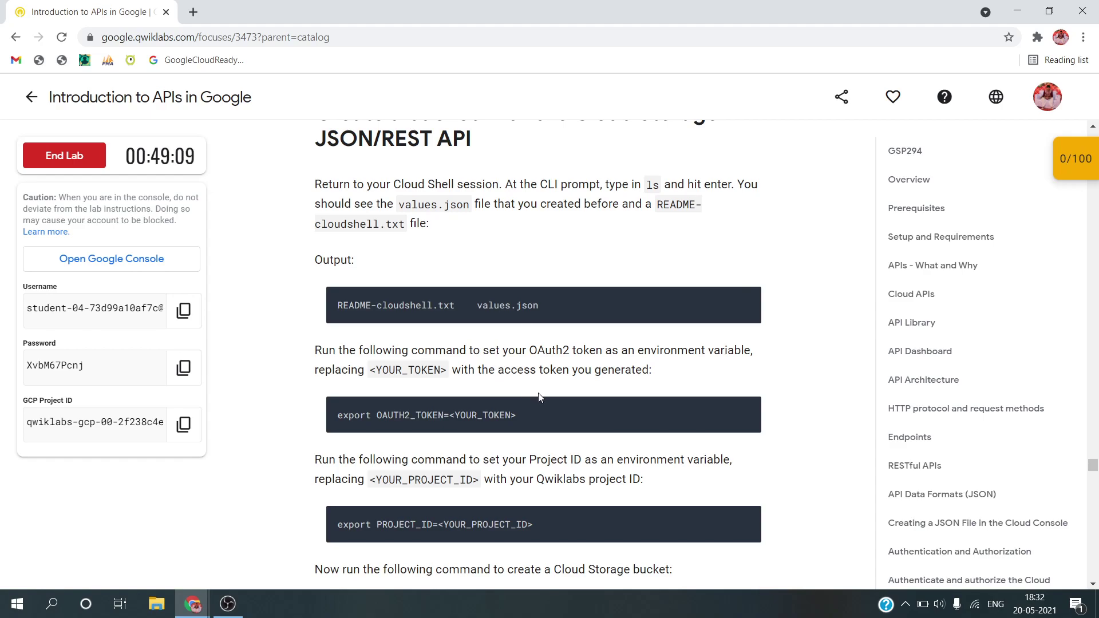
scroll(540, 397, down, 1)
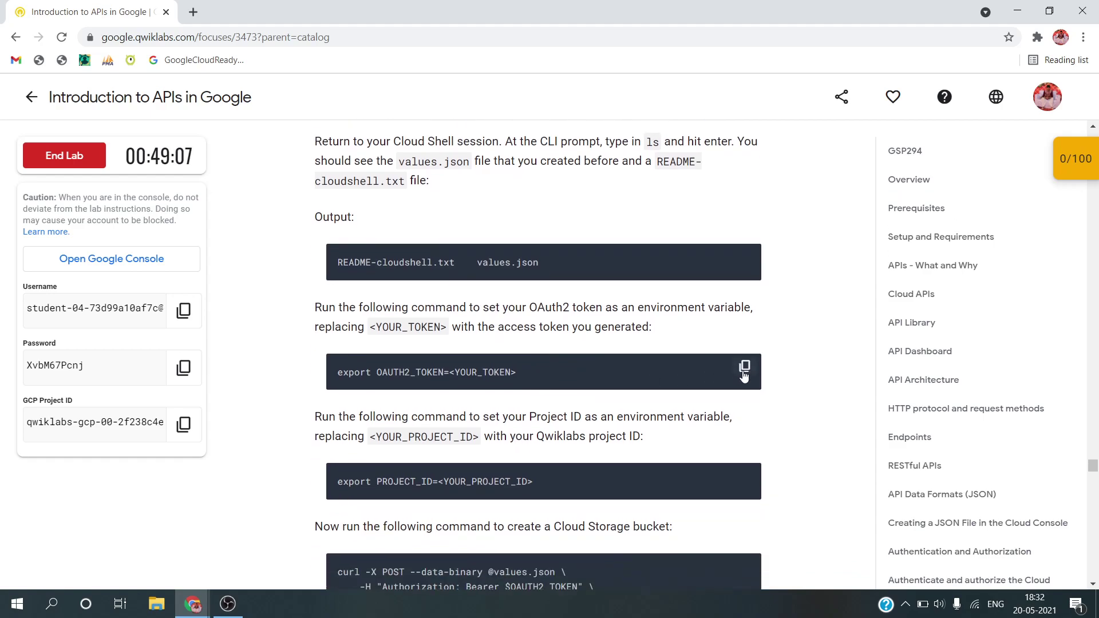
click(745, 369)
Switch to Cloud Shell and enter the copied export OAUTH2_TOKEN= command without its <YOUR_TOKEN> placeholder
key(alt+Tab)
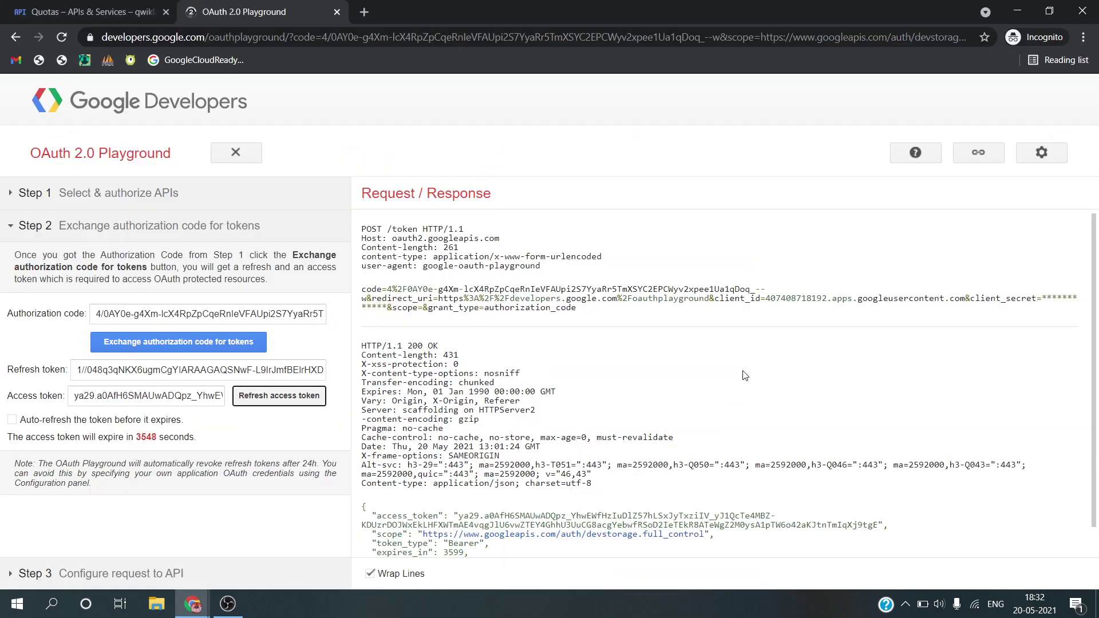
key(alt+Tab)
key(alt+Tab)
key(alt+shift+Tab)
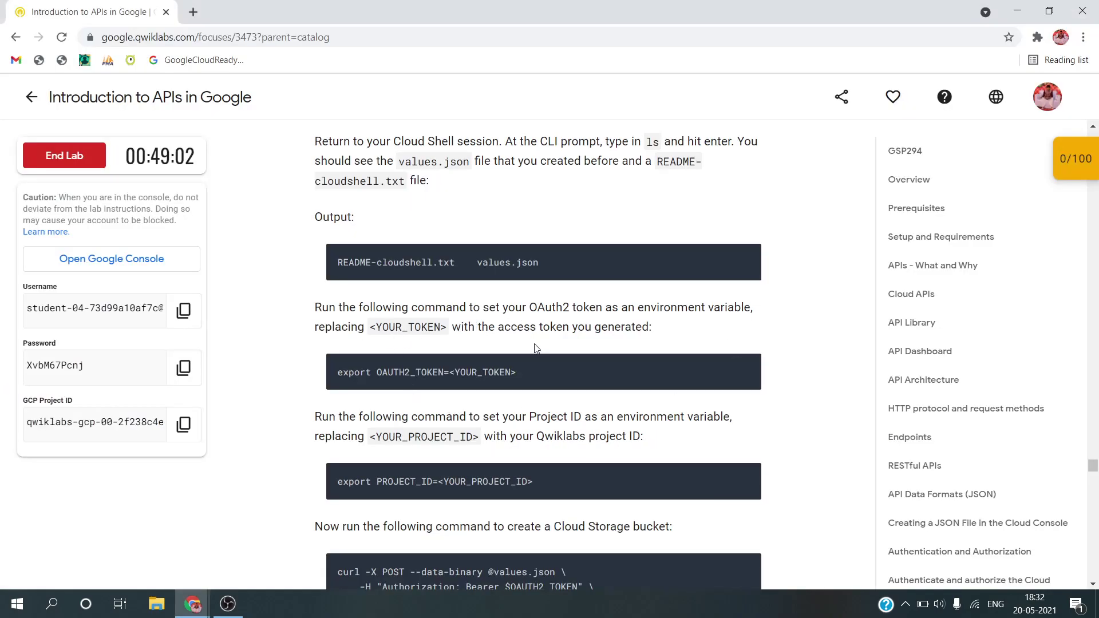
key(alt+Tab)
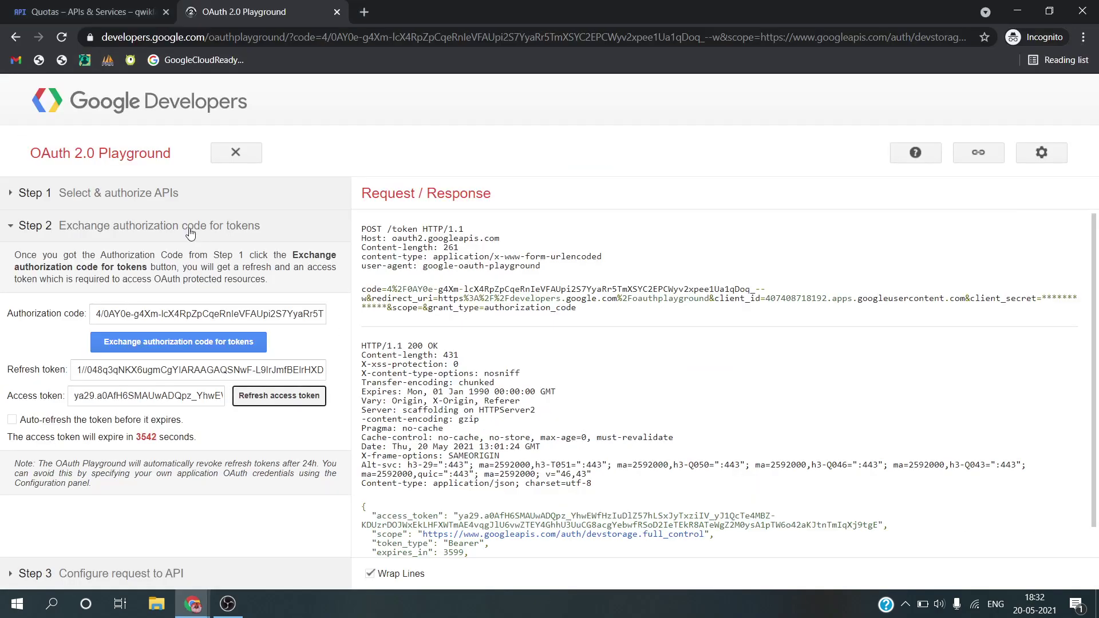
key(ctrl+shift+Tab)
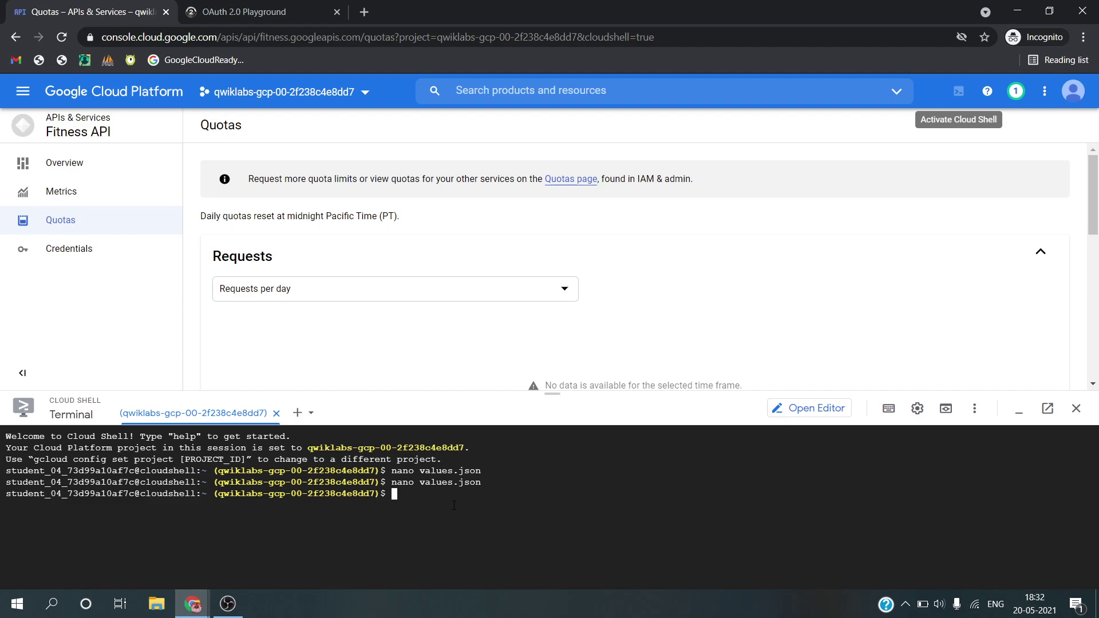
key(ctrl+v)
key(BackSpace)
key(BackSpace)
key(BackSpace)
key(BackSpace)
key(BackSpace)
key(BackSpace)
key(BackSpace)
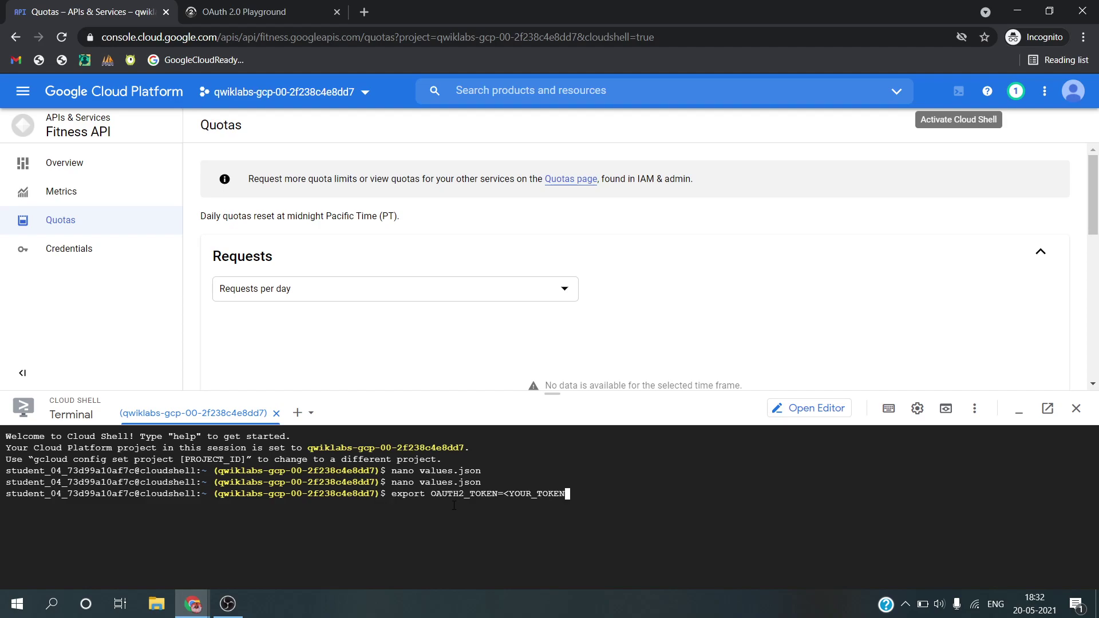
key(BackSpace)
key(BackSpace)
key(BackSpace)
key(BackSpace)
key(BackSpace)
Insert the access token from the clipboard history as the OAUTH2_TOKEN value and run the export command
key(super+v)
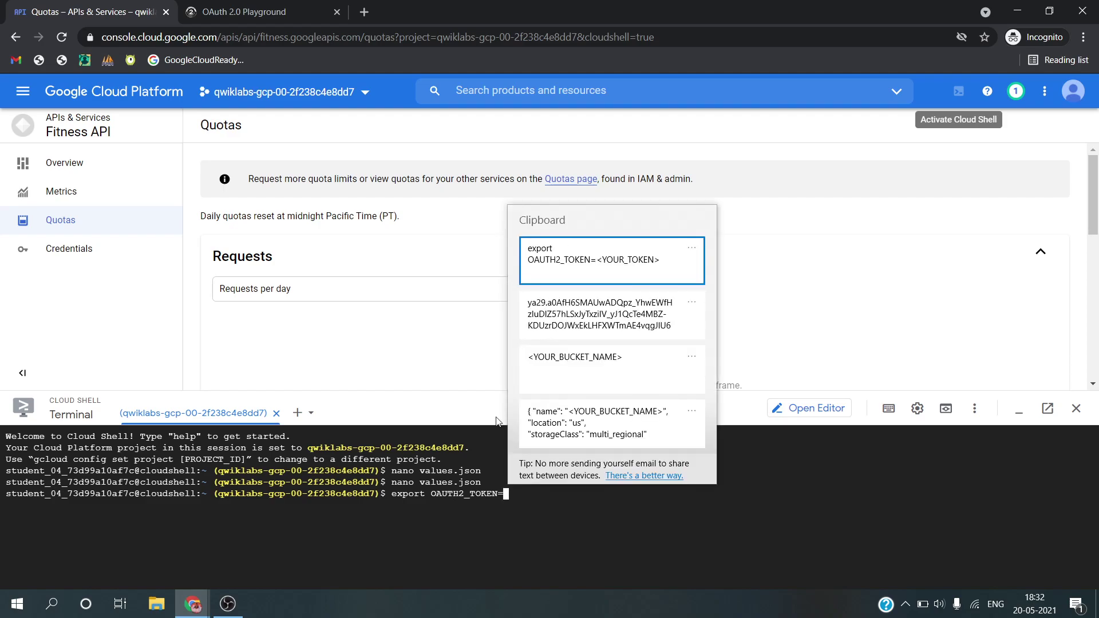
click(583, 338)
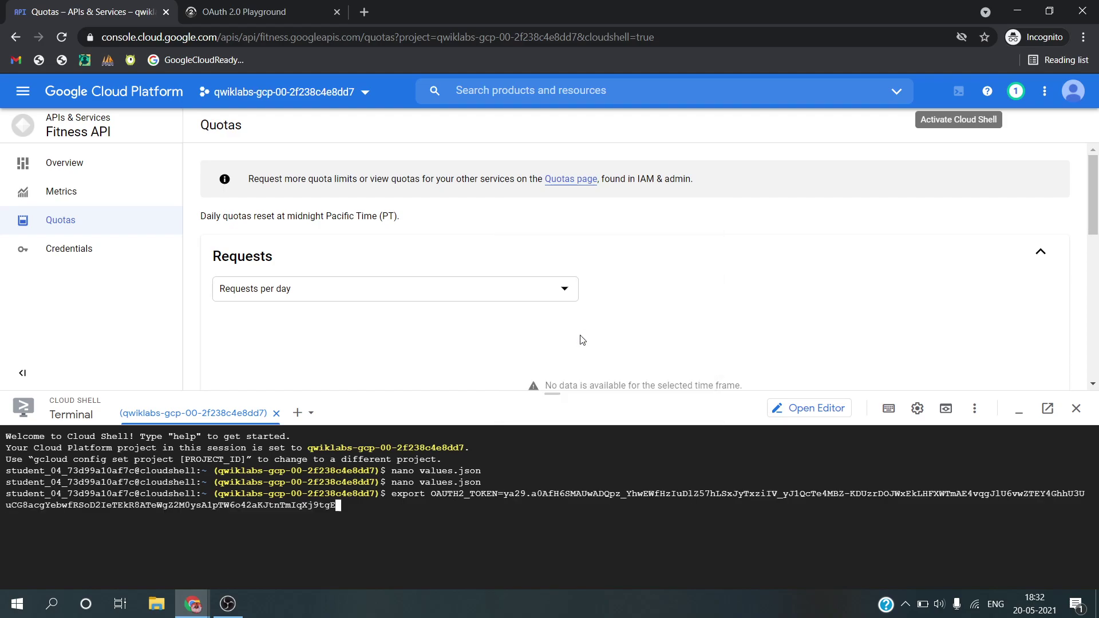
key(Return)
Copy the lab's export PROJECT_ID= command into Cloud Shell and remove its <YOUR_PROJECT_ID> placeholder
key(alt+Tab)
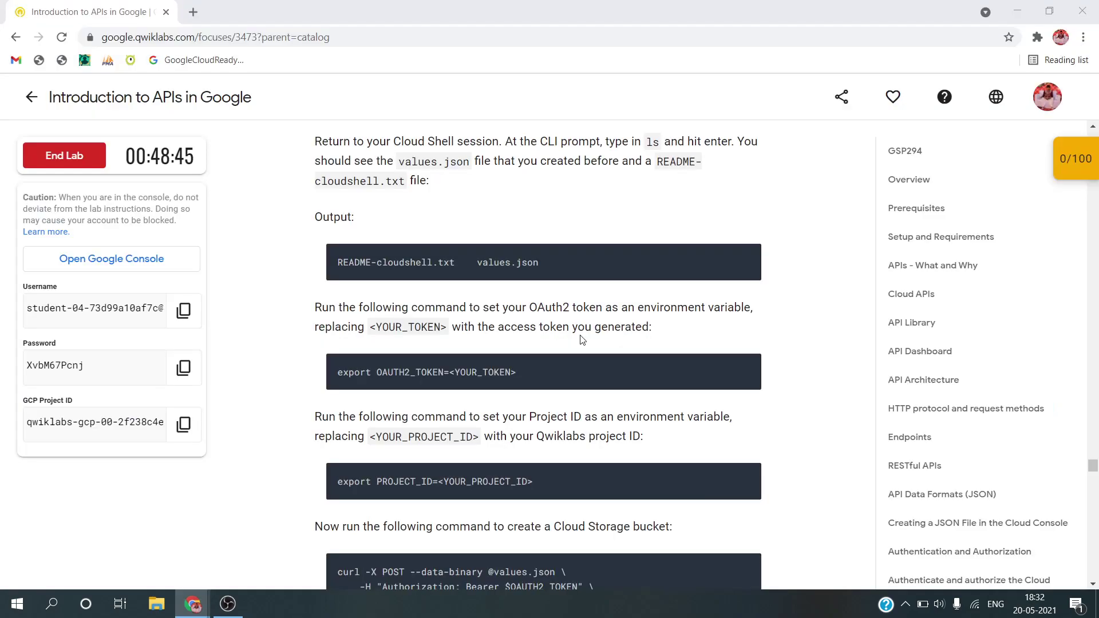
click(745, 485)
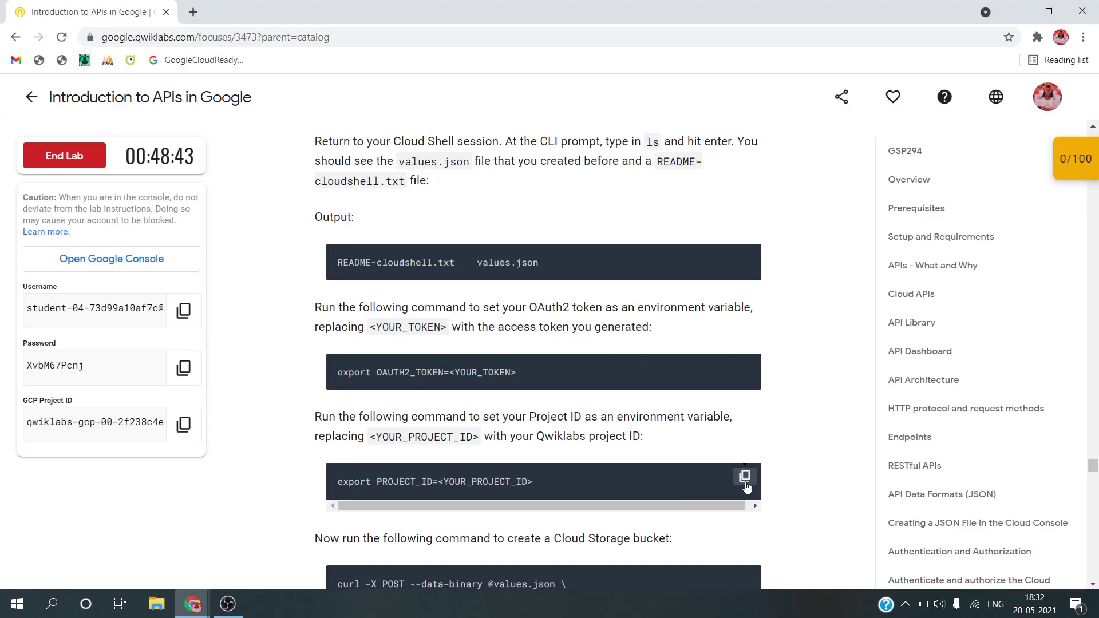
key(alt+Tab)
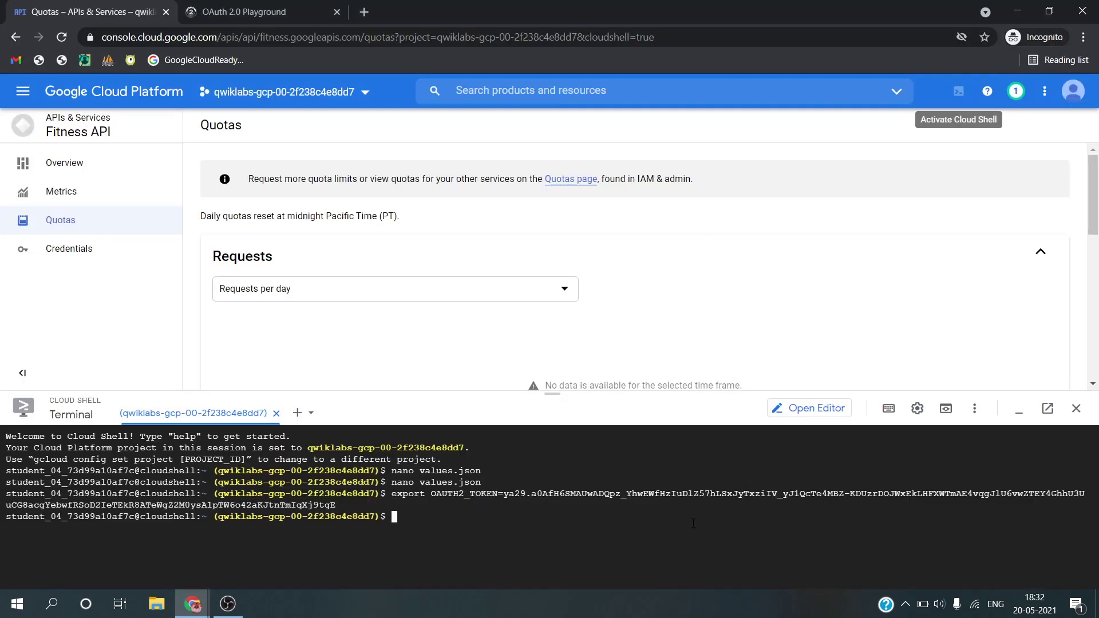
key(ctrl+v)
key(BackSpace)
key(BackSpace)
key(BackSpace)
key(BackSpace)
key(BackSpace)
key(BackSpace)
key(BackSpace)
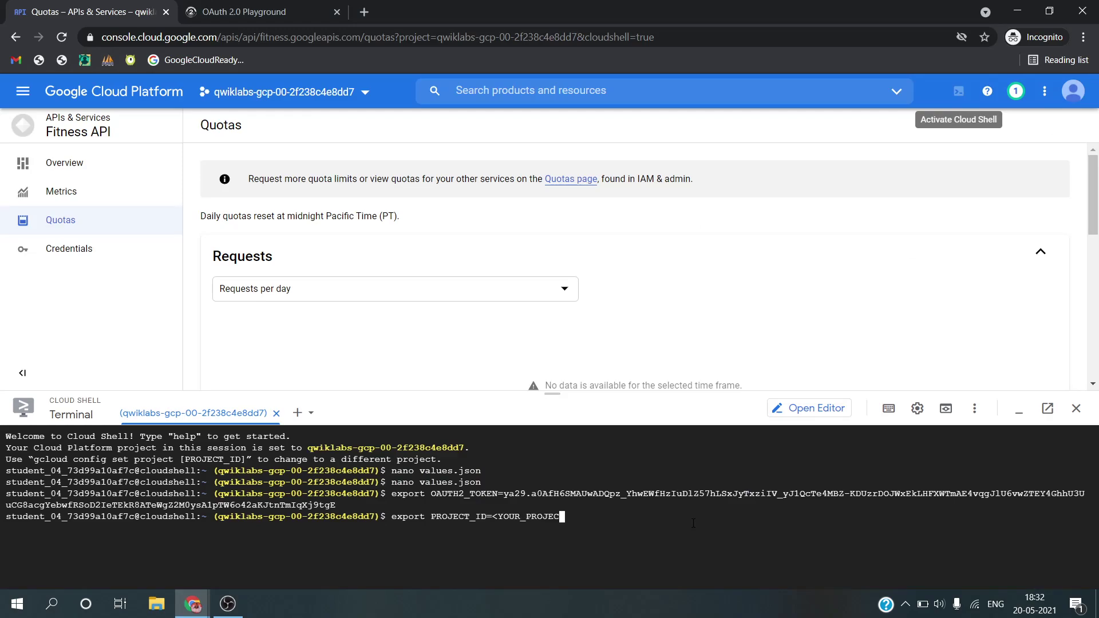
key(BackSpace)
key(BackSpace)
key(BackSpace)
key(BackSpace)
key(BackSpace)
key(BackSpace)
key(BackSpace)
key(BackSpace)
key(BackSpace)
key(BackSpace)
Complete the PROJECT_ID export command with the lab's GCP Project ID and run it
key(alt+Tab)
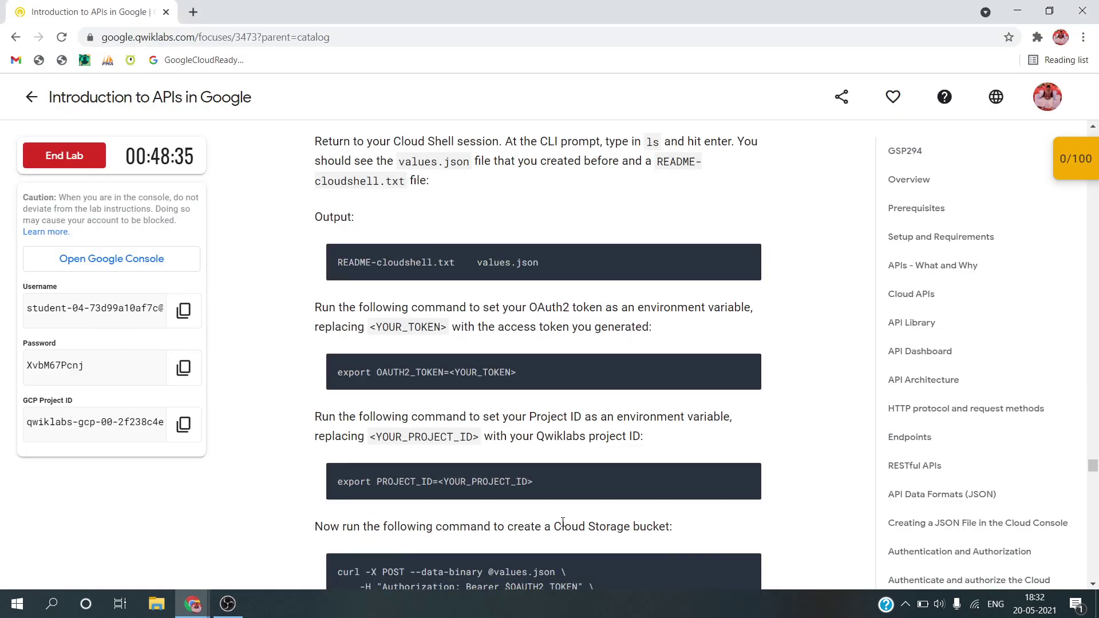
click(183, 424)
key(alt+Tab)
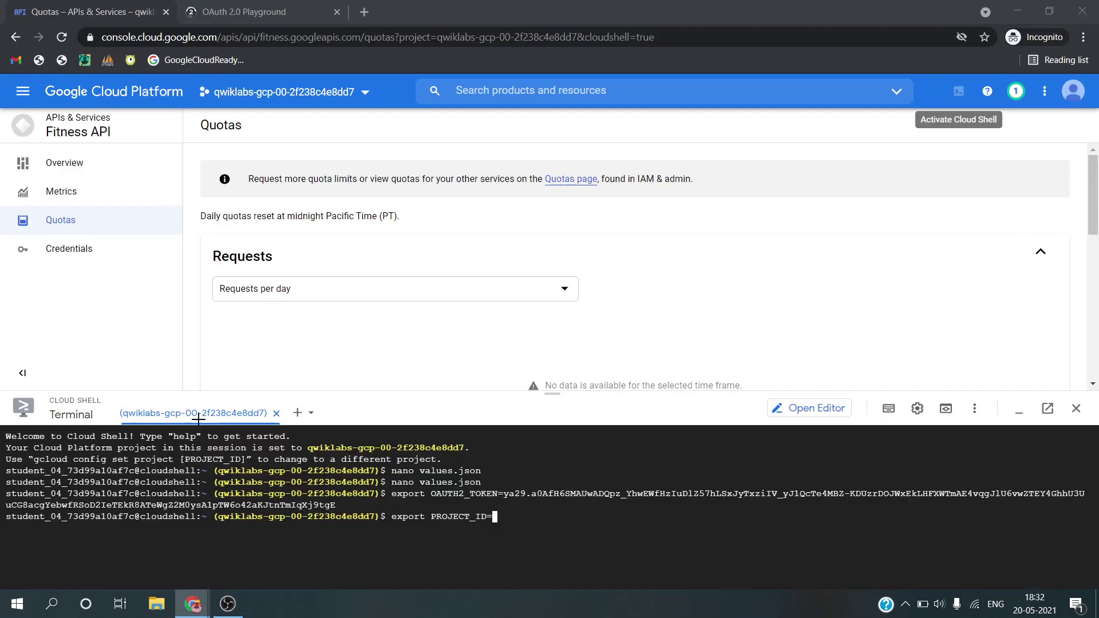
key(ctrl+v)
key(Return)
Try to create the Cloud Storage bucket in Cloud Shell with the lab's curl POST command, and inspect its output
key(alt+Tab)
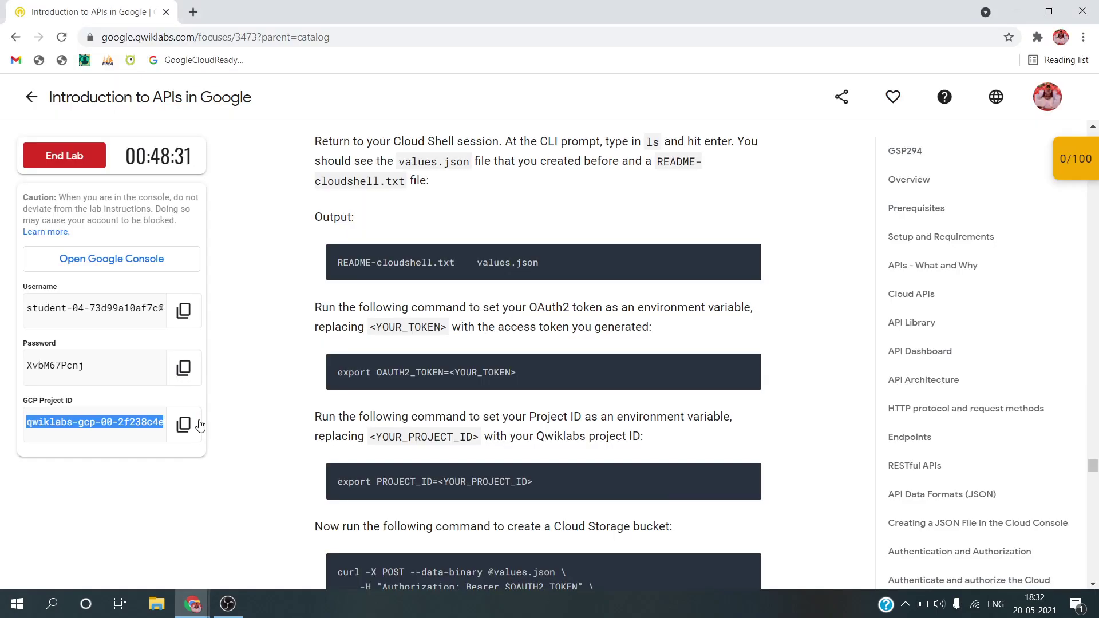
scroll(452, 502, down, 4)
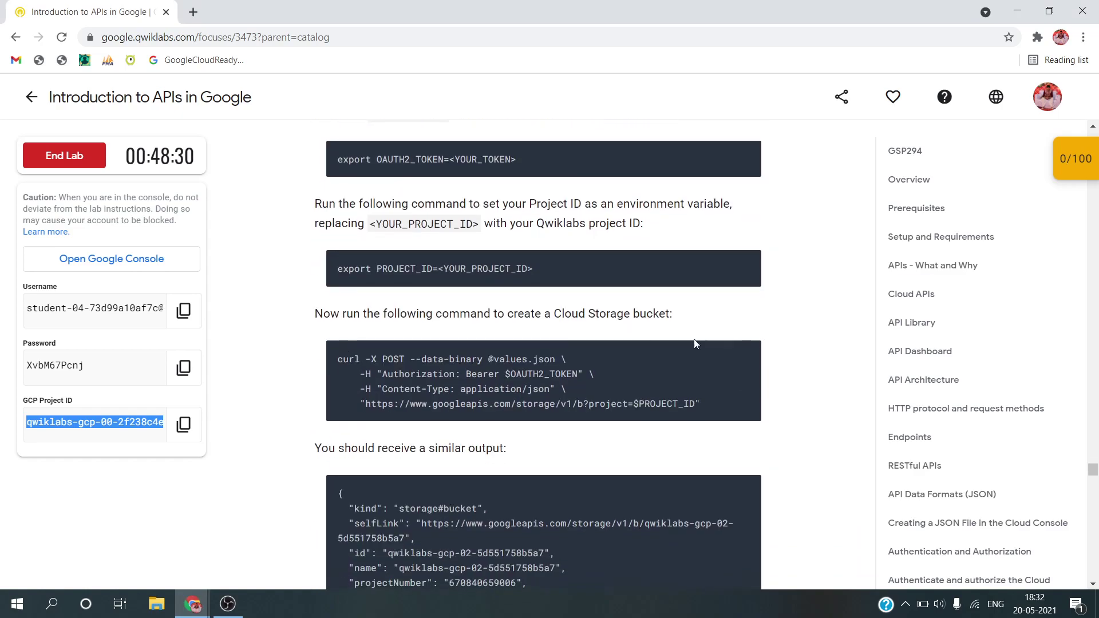
click(743, 355)
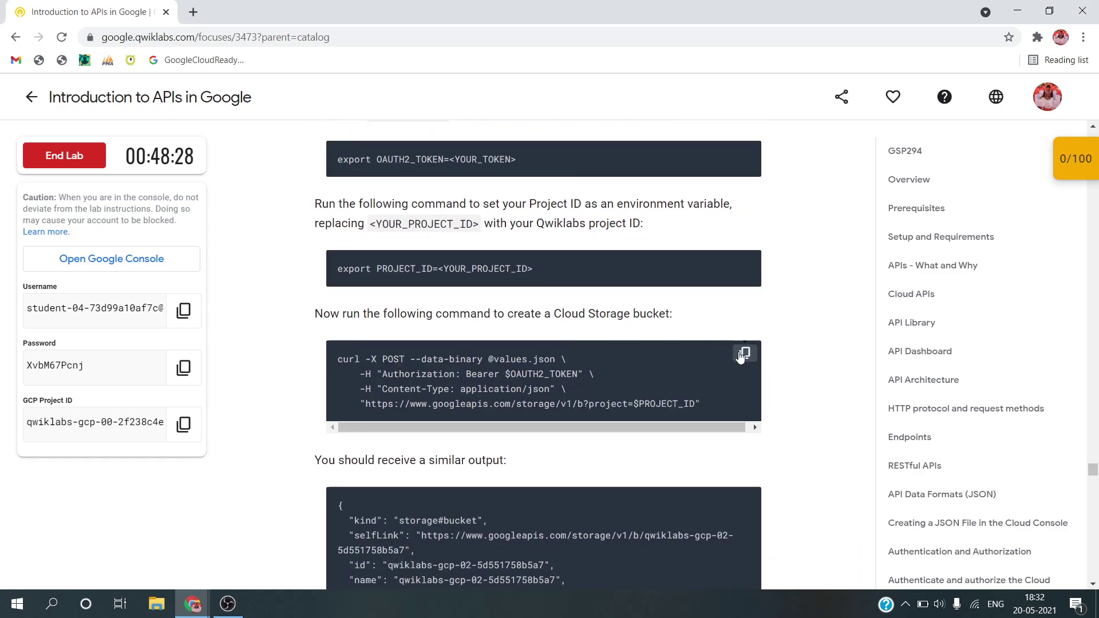
key(alt+Tab)
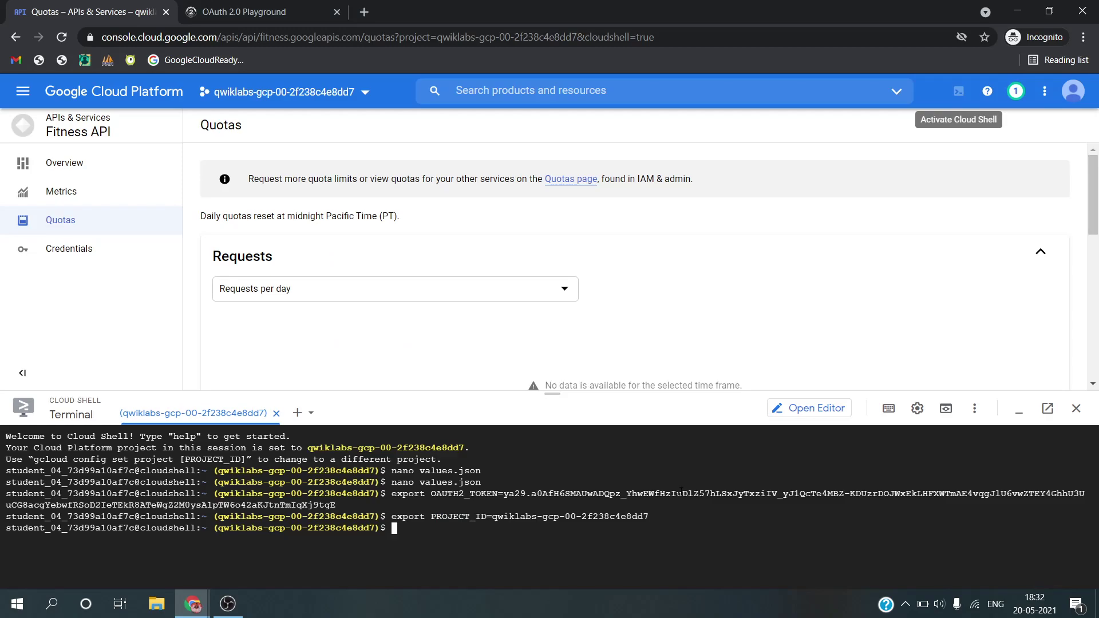
key(ctrl+v)
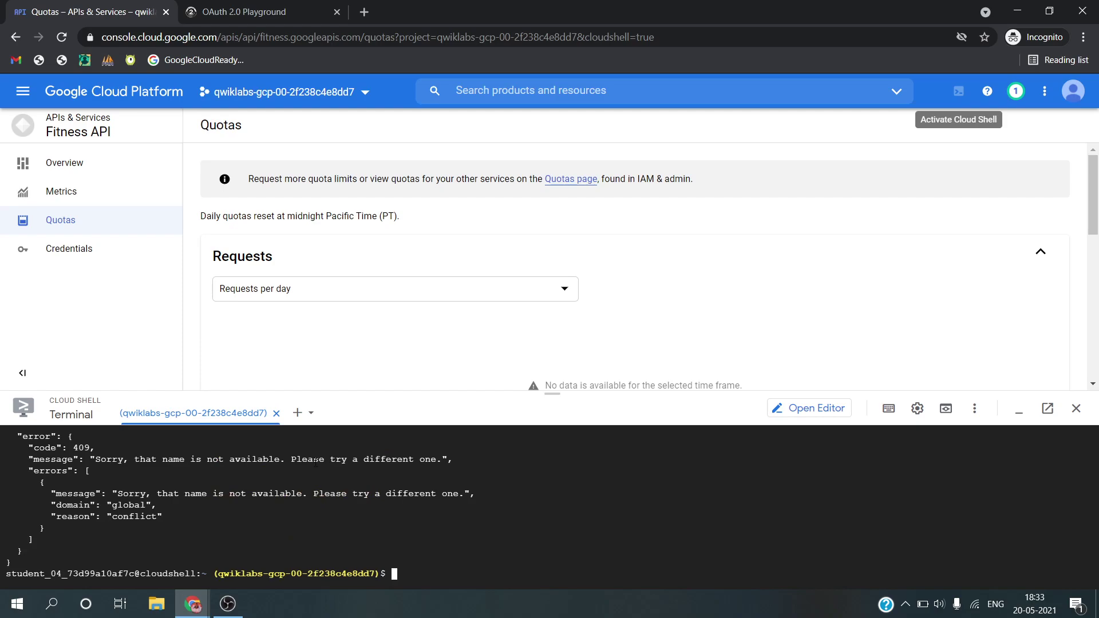
scroll(315, 463, up, 3)
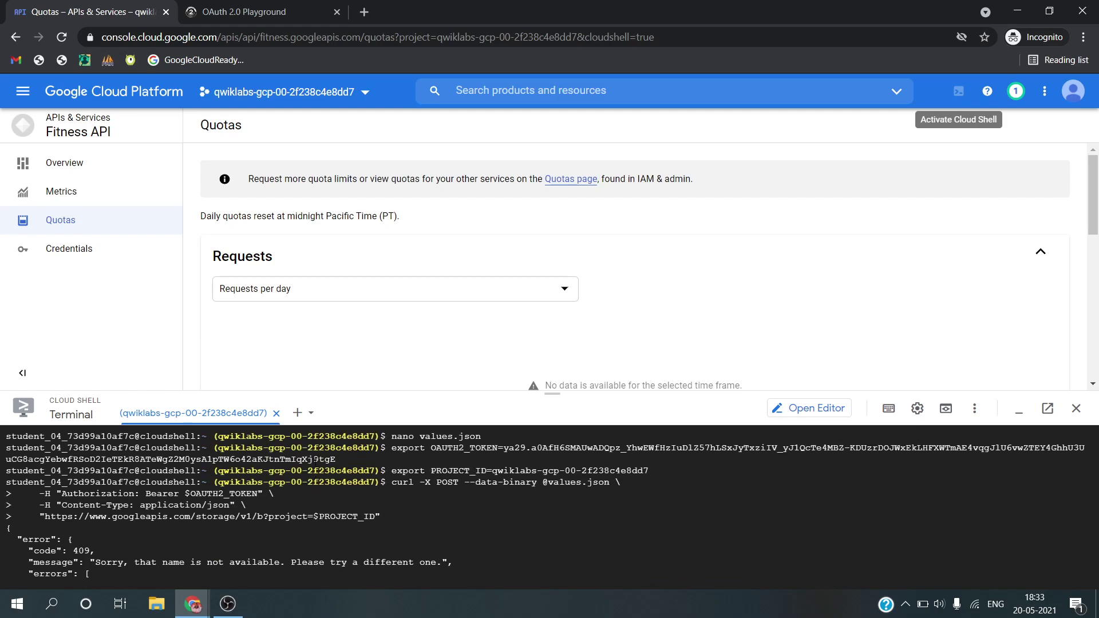
scroll(315, 463, up, 2)
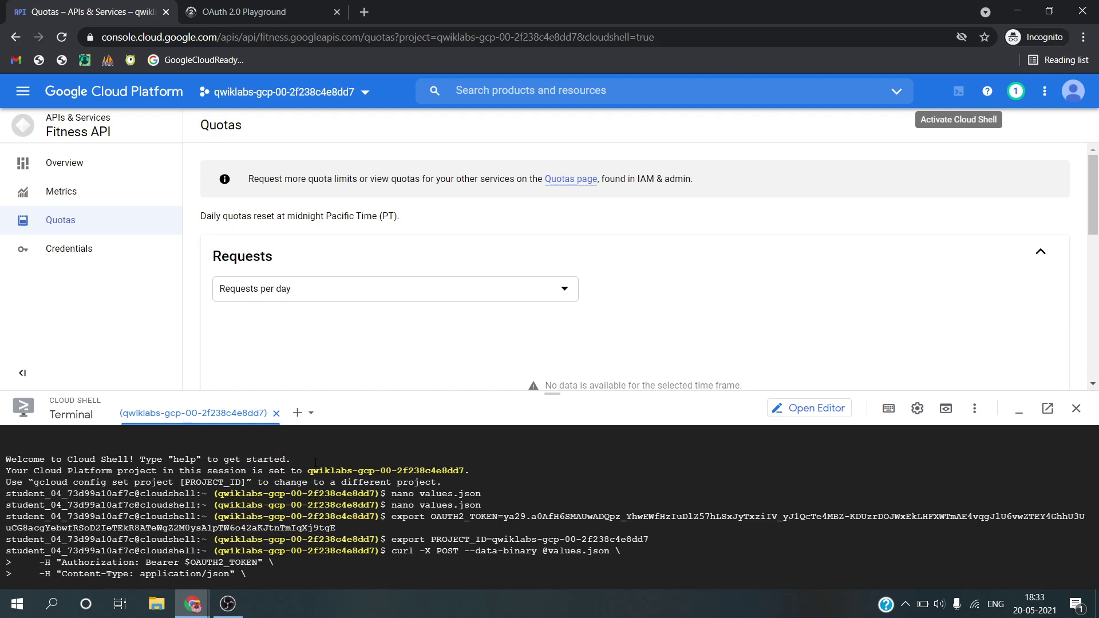
scroll(391, 491, down, 5)
Reopen values.json in nano, replace the last two characters of the bucket name with kj, and save the file
key(Up)
key(Up)
key(Up)
key(Up)
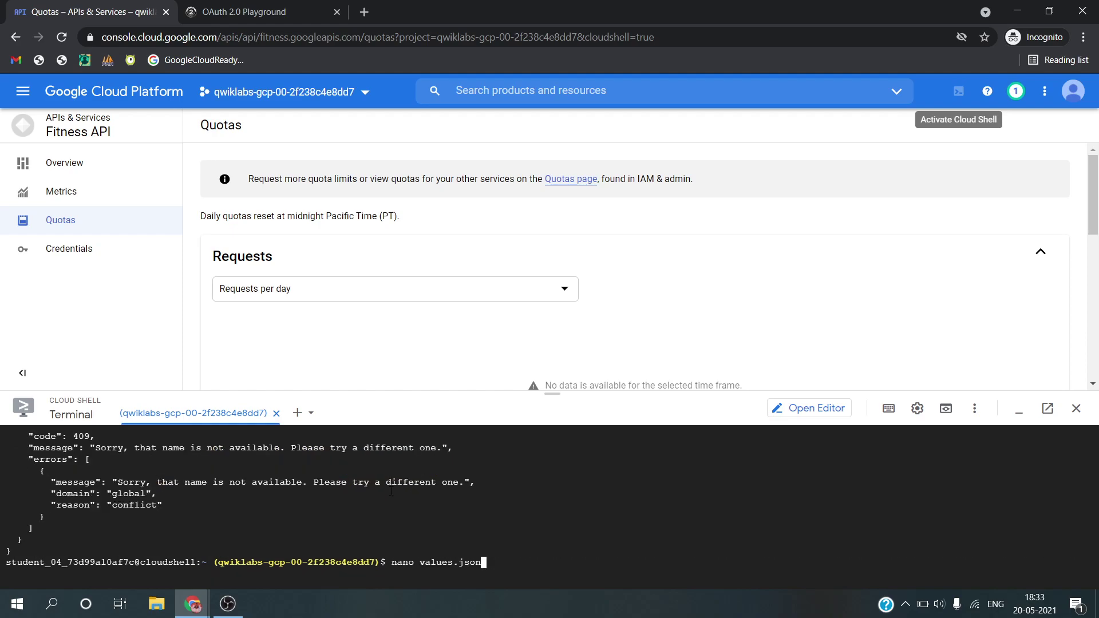
key(Return)
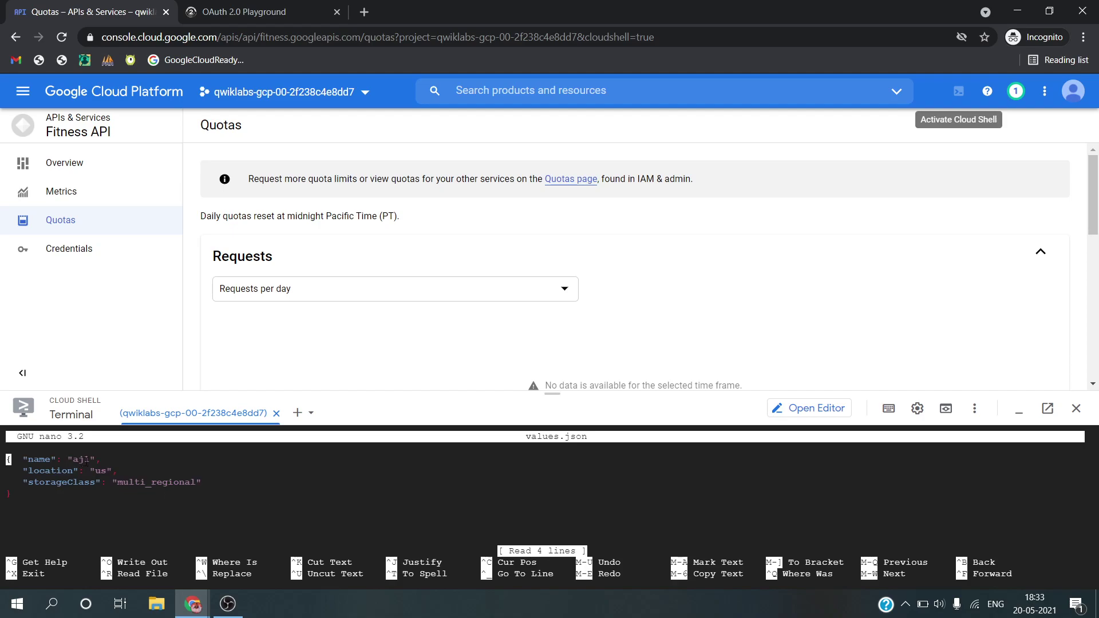
key(Right)
key(Right)
key(Right)
key(Right)
key(Right)
key(Right)
key(Right)
key(Right)
key(Right)
key(Right)
key(Right)
key(Right)
key(Right)
key(Right)
key(Right)
key(BackSpace)
key(BackSpace)
text(kj)
key(ctrl+o)
key(Return)
key(ctrl+x)
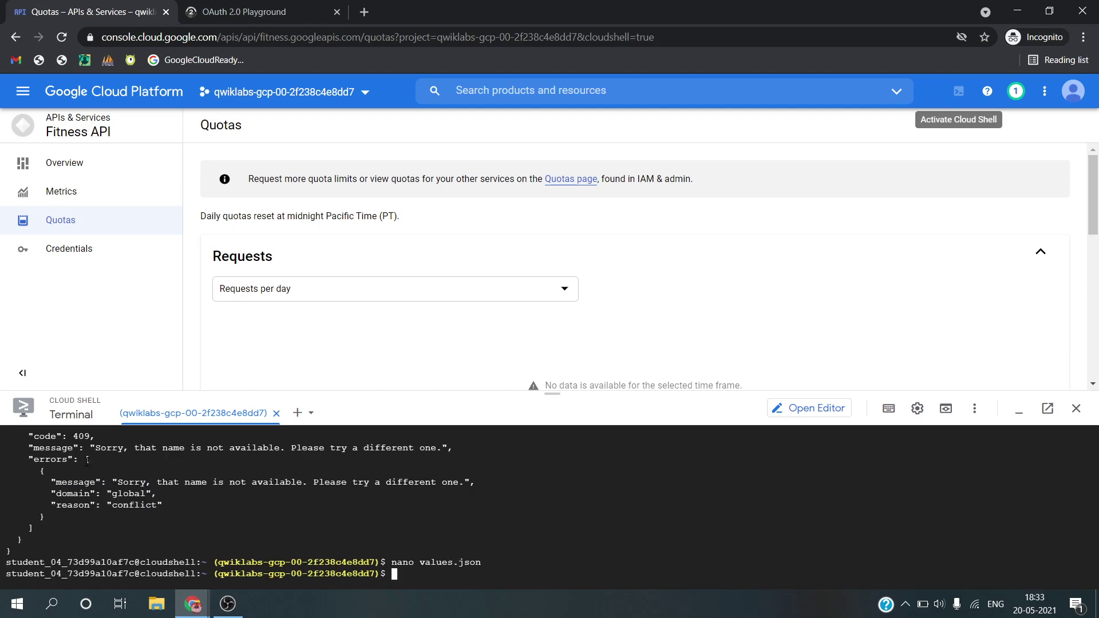
Try again to create the bucket by rerunning the curl POST command with the edited values.json, and inspect its response
key(Up)
key(Up)
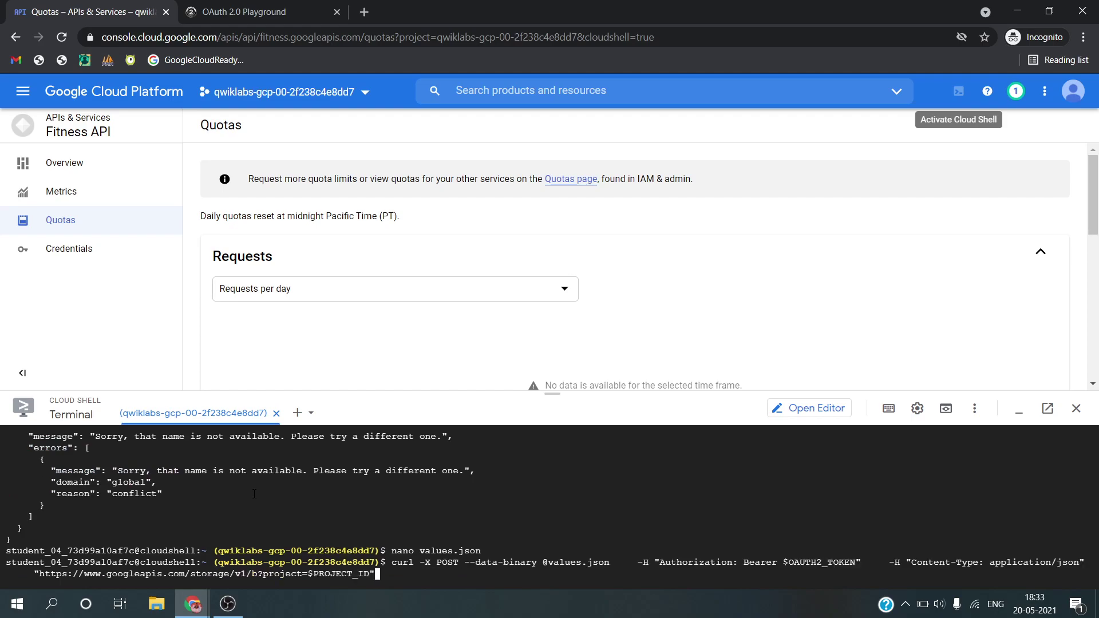
key(Return)
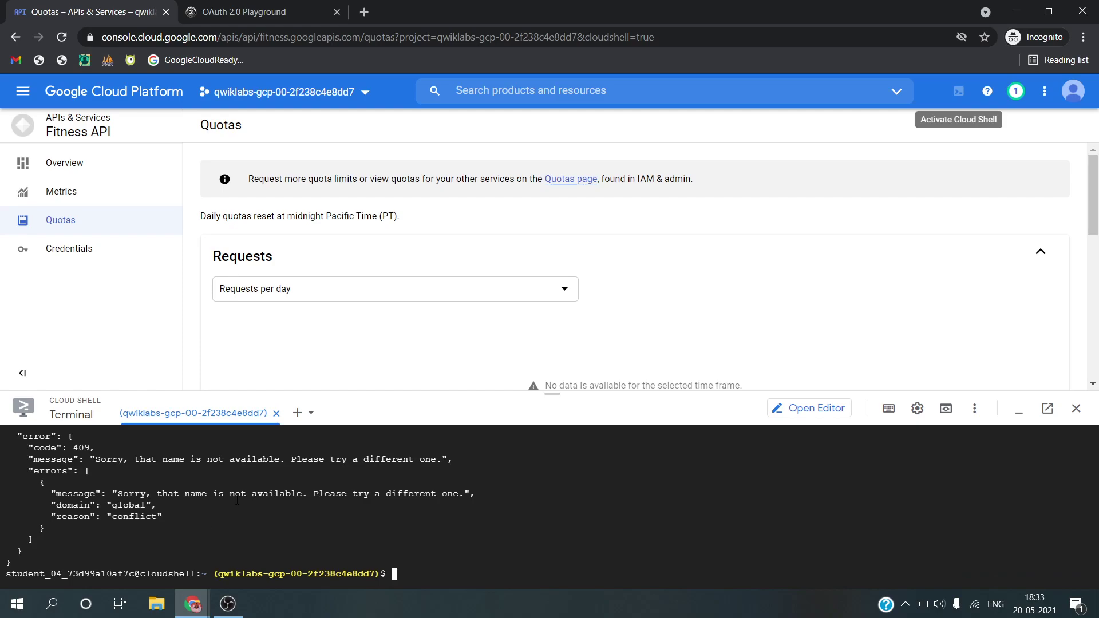
scroll(237, 500, up, 3)
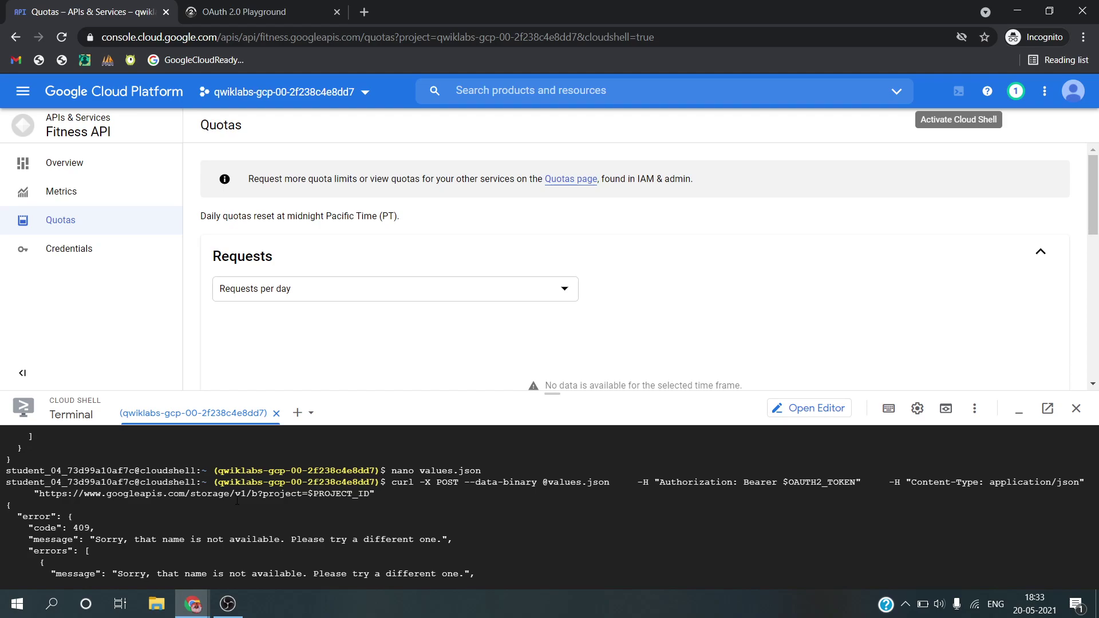
scroll(237, 499, down, 3)
Reopen values.json in nano, change the bucket name to a unique one made of a full name followed by 1234, and save the file
key(Up)
key(Up)
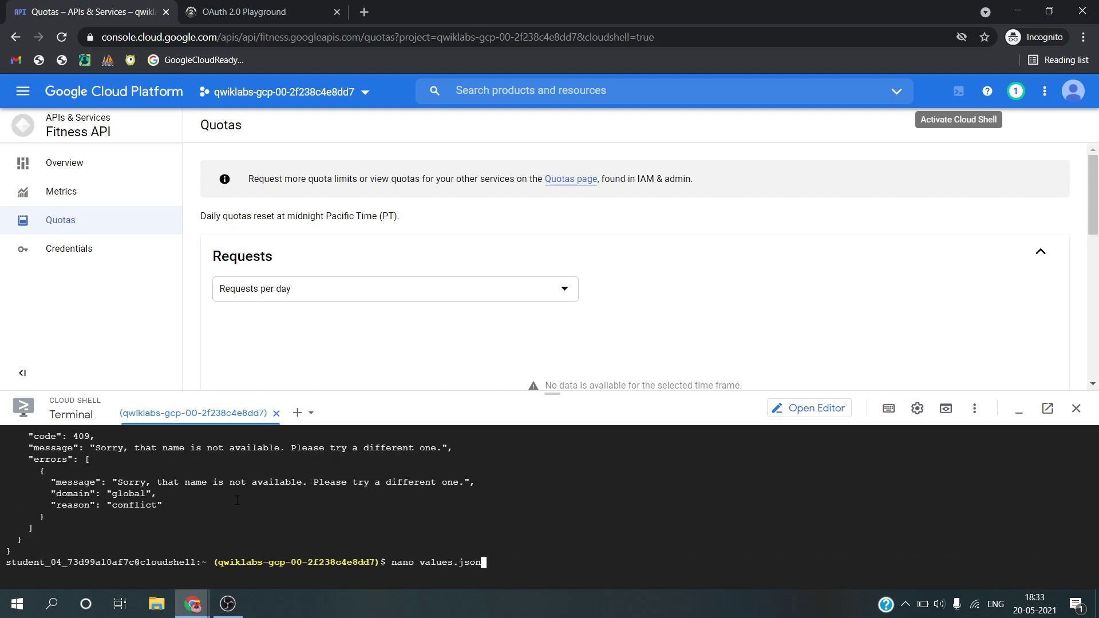
key(Return)
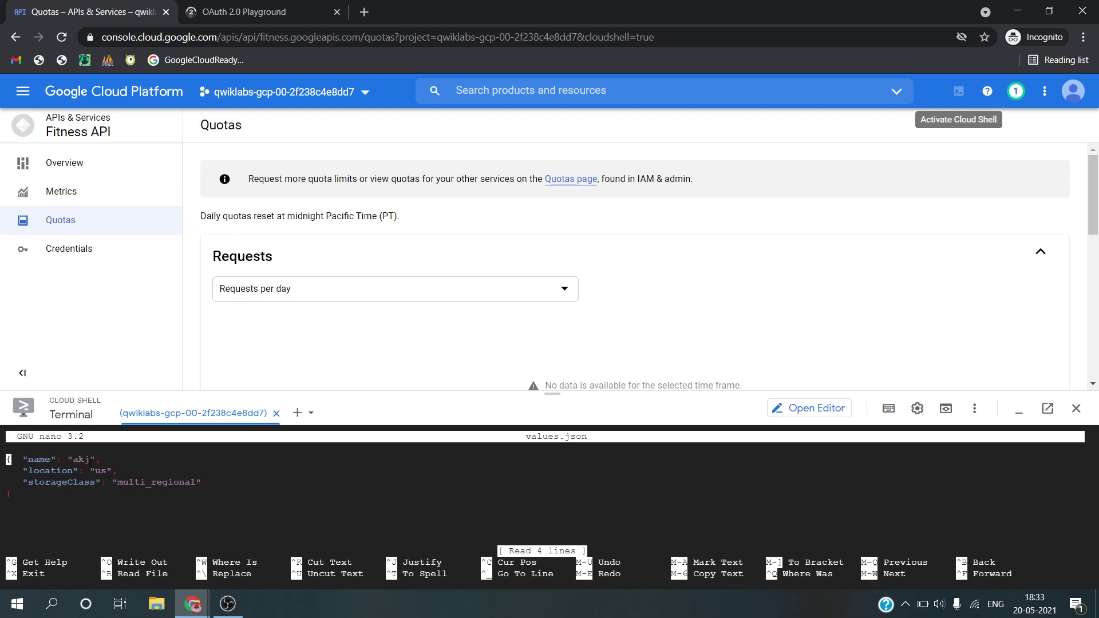
key(Right)
key(Right)
key(Right)
key(Right)
key(Right)
key(Right)
key(Right)
key(Right)
key(Right)
key(Right)
key(Right)
key(Right)
key(Right)
key(Right)
key(Right)
key(BackSpace)
text(shatjain1234)
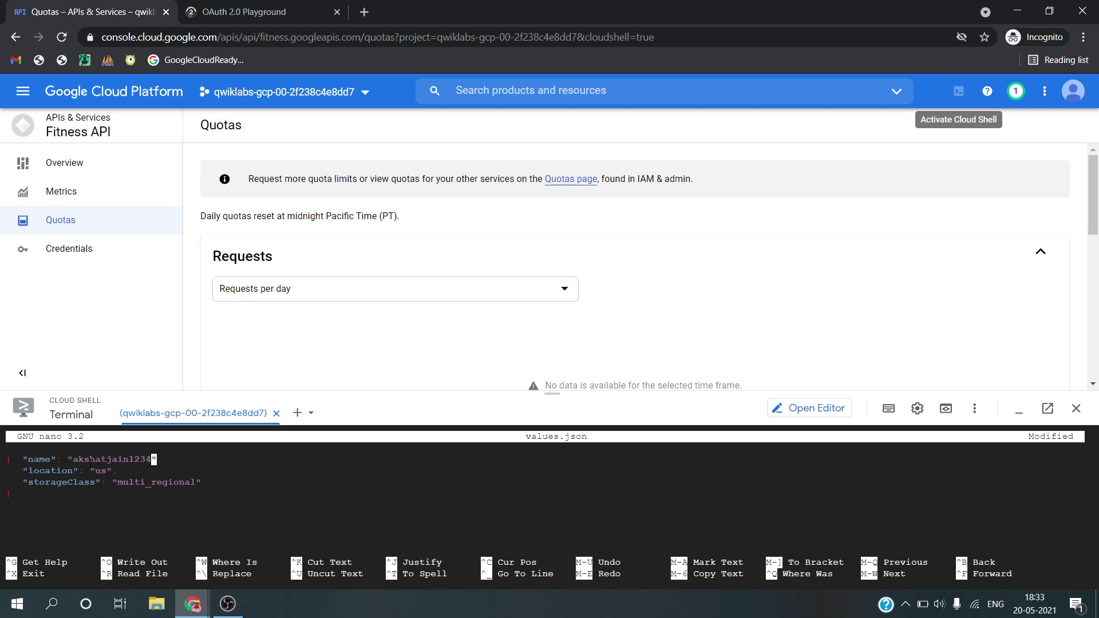
key(ctrl+o)
key(Return)
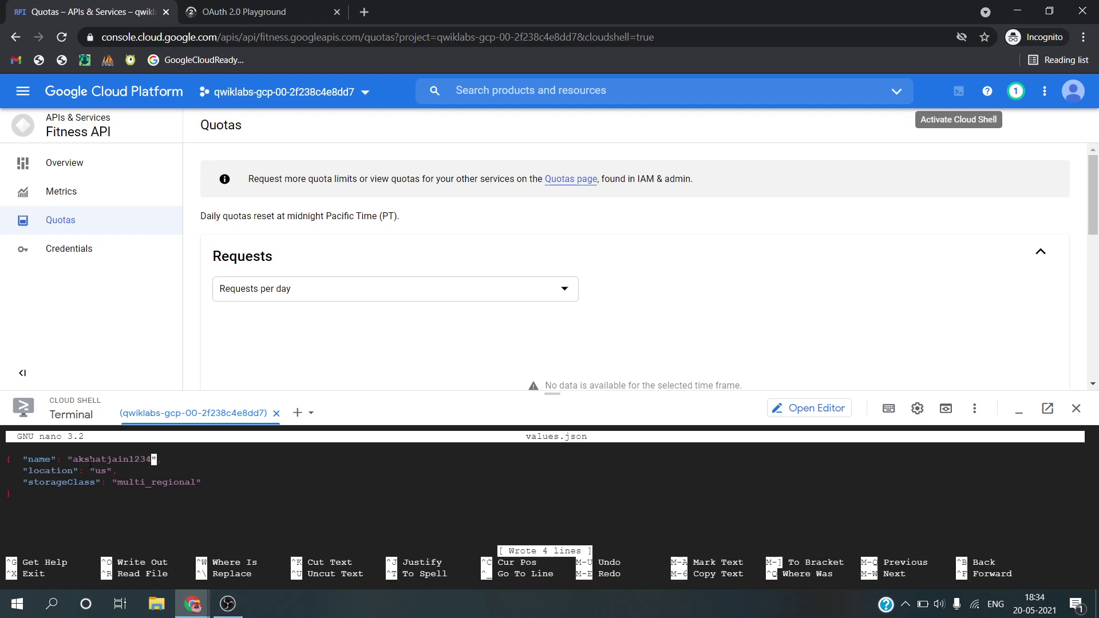
key(ctrl+x)
key(ctrl+v)
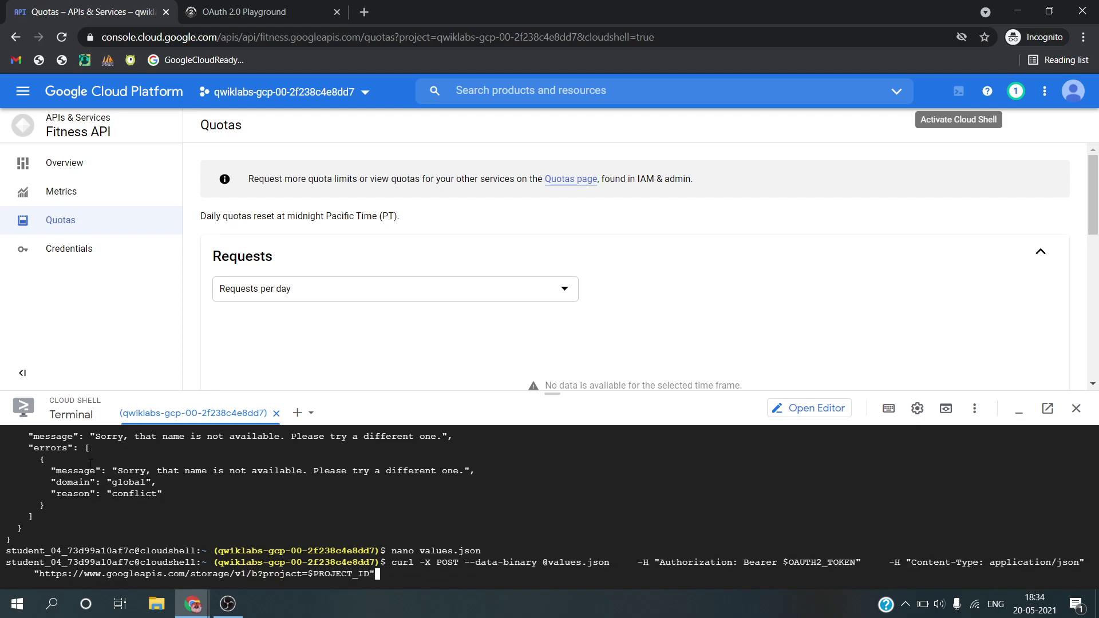
key(Return)
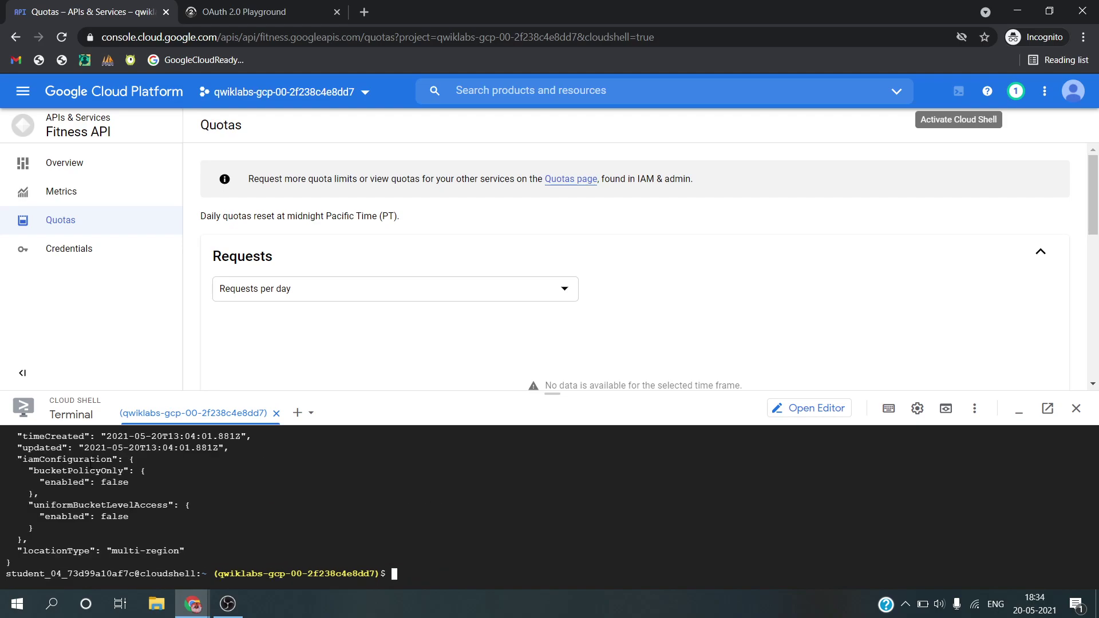
scroll(170, 506, up, 4)
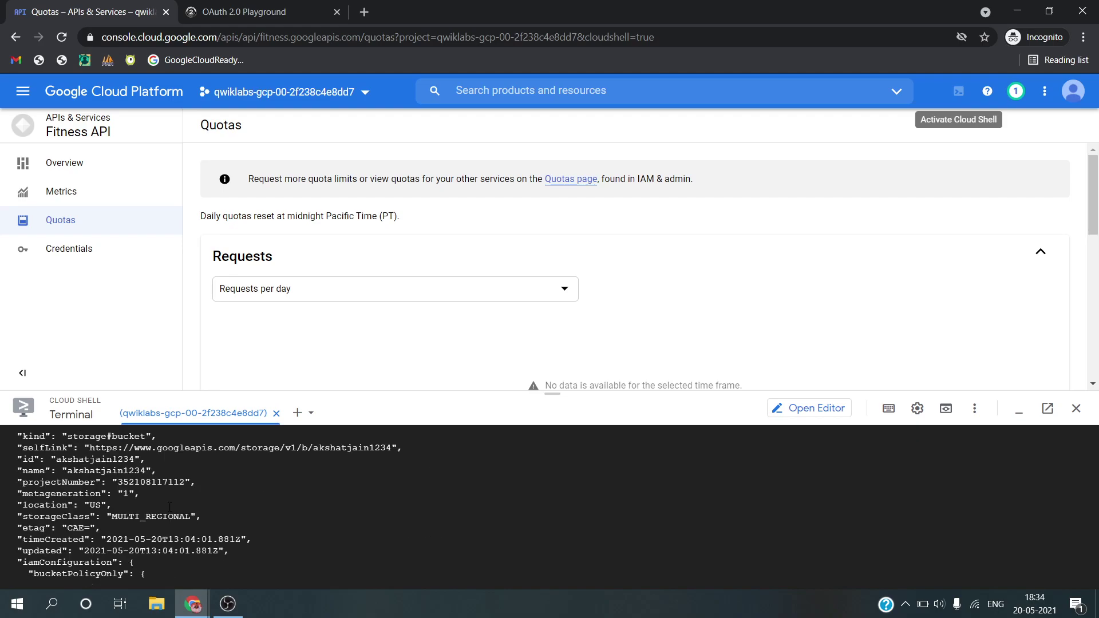
scroll(170, 506, down, 4)
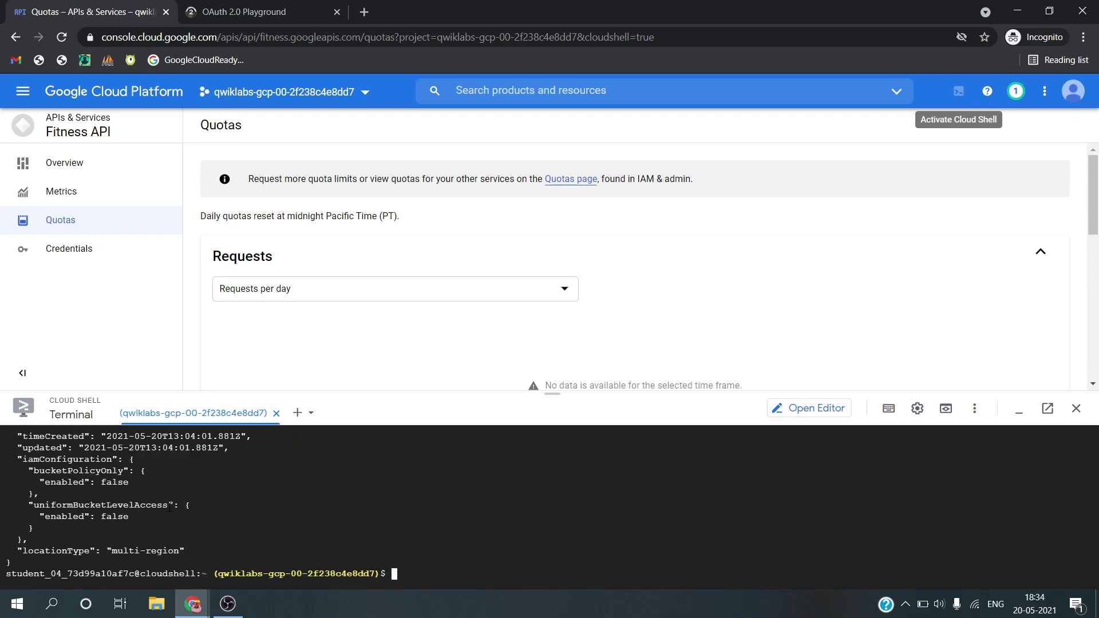
Read the lab's expected output and its instructions for viewing the newly created Cloud Storage bucket
key(alt+Tab)
scroll(335, 404, down, 1)
scroll(335, 404, down, 9)
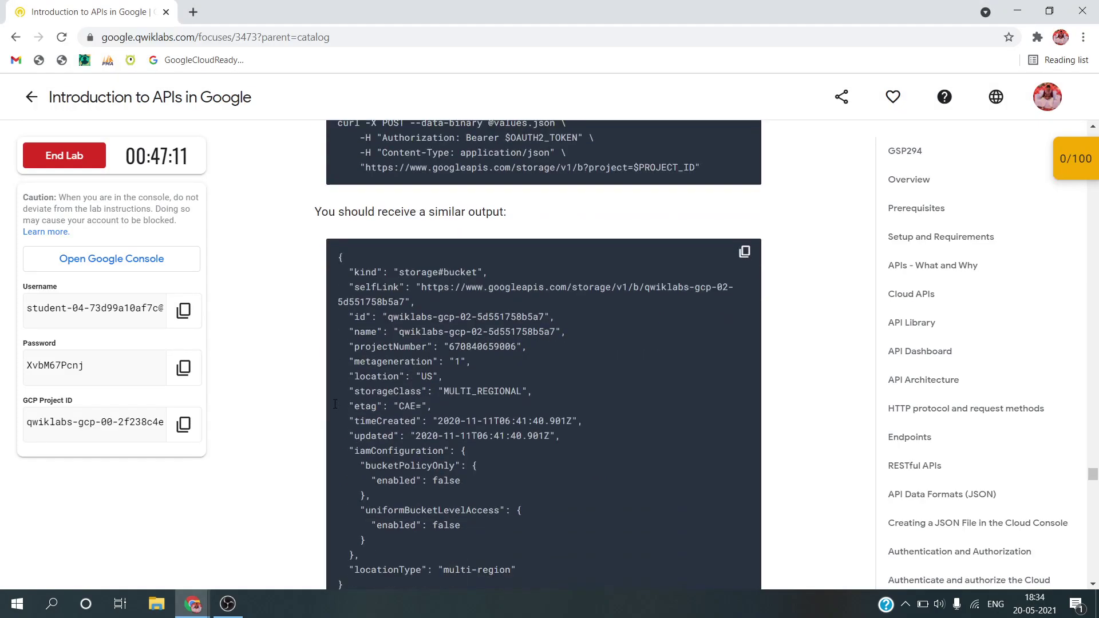
scroll(431, 520, down, 3)
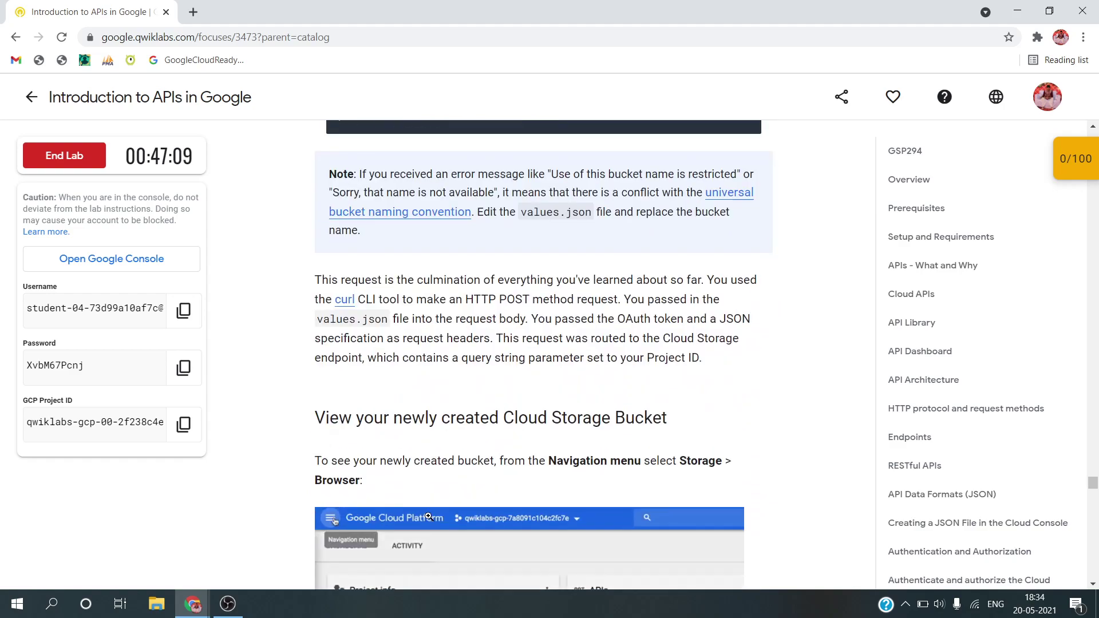
scroll(431, 520, down, 5)
scroll(625, 304, down, 2)
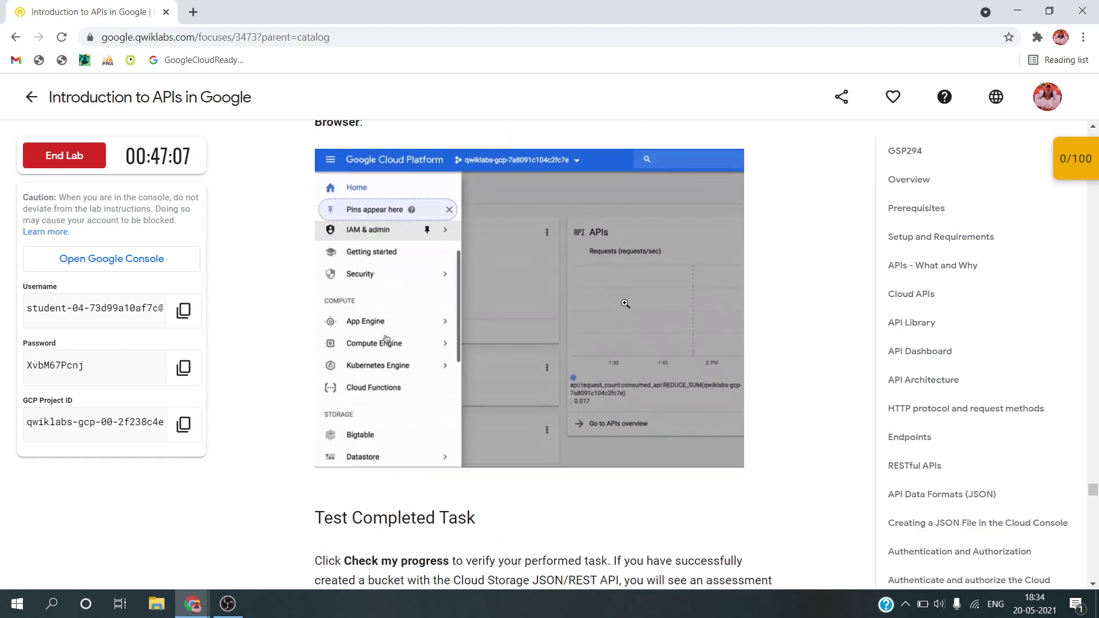
key(alt+Tab)
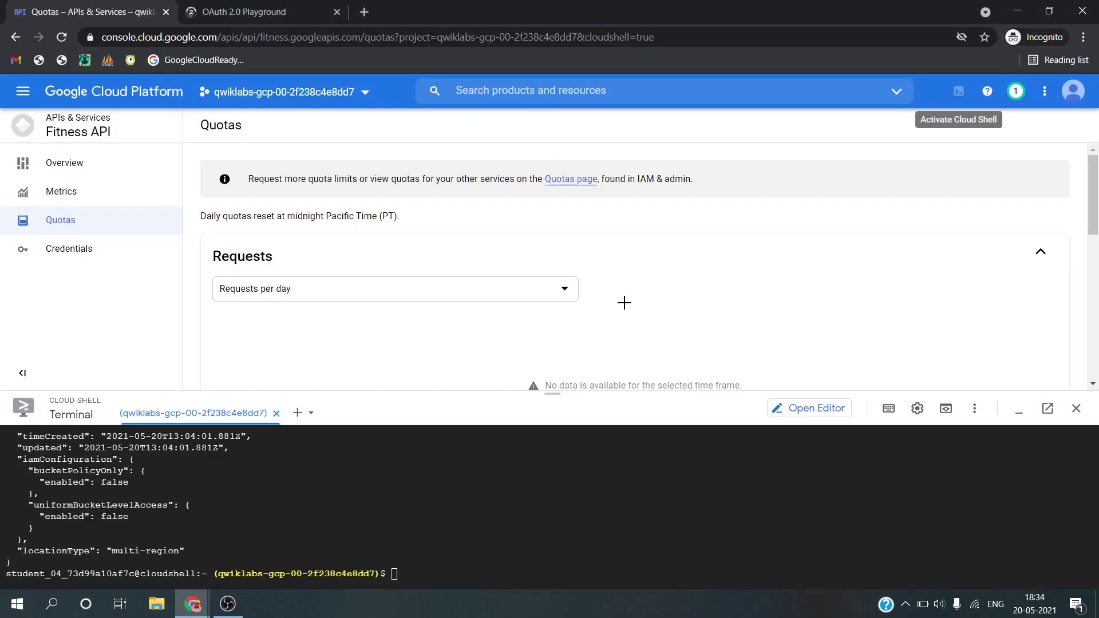
Open the Cloud Storage Browser page in the Google Cloud console to view the project's buckets
click(19, 96)
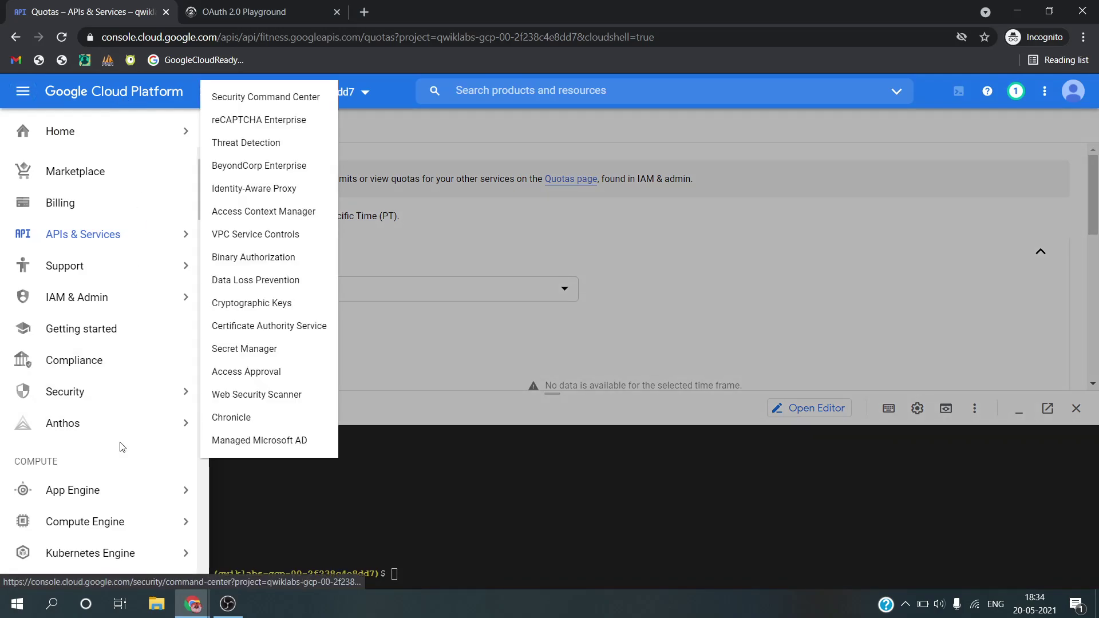
scroll(99, 461, down, 6)
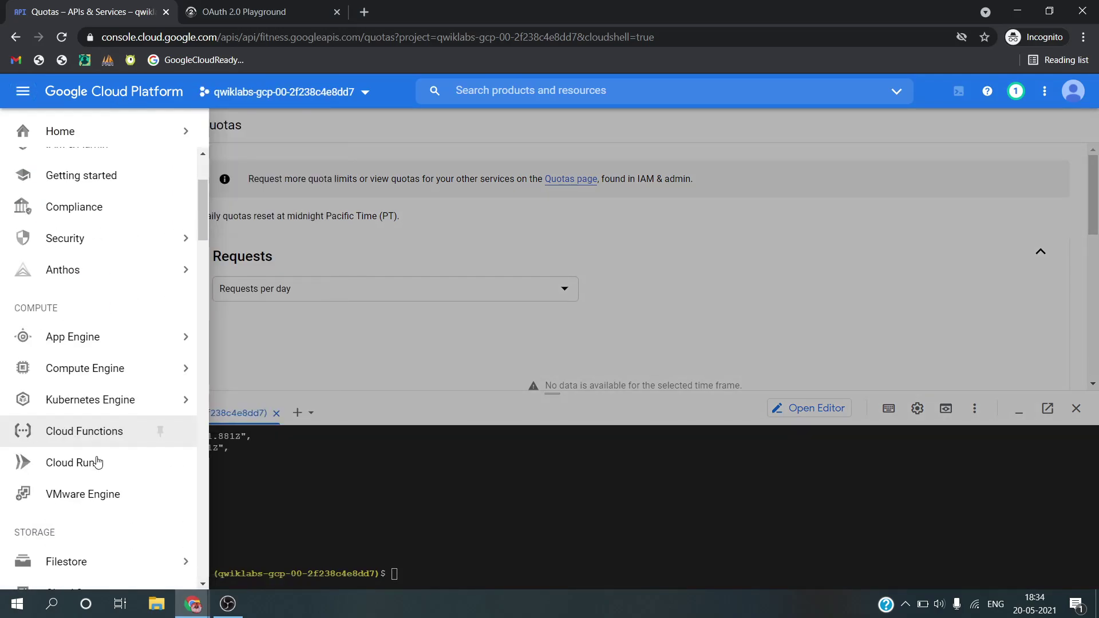
scroll(98, 460, down, 8)
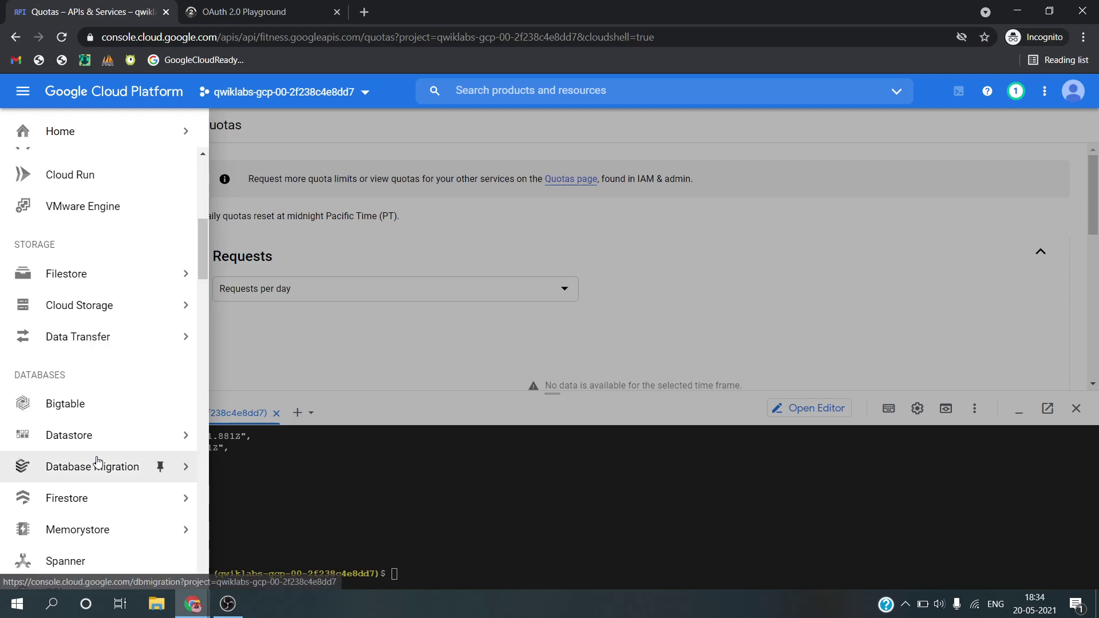
scroll(99, 461, down, 8)
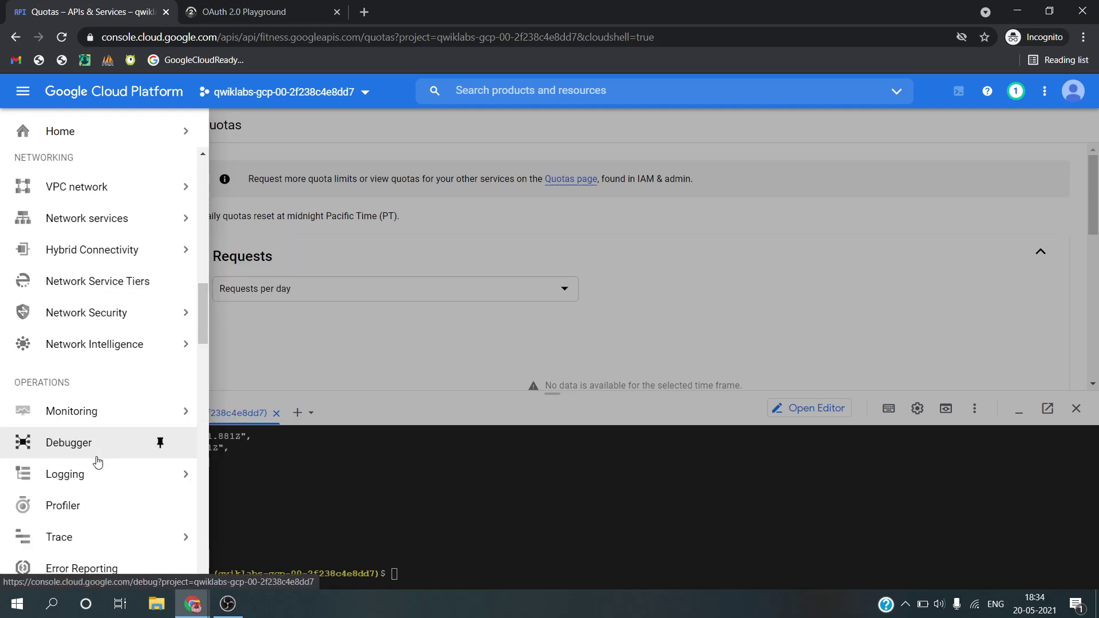
scroll(98, 462, down, 7)
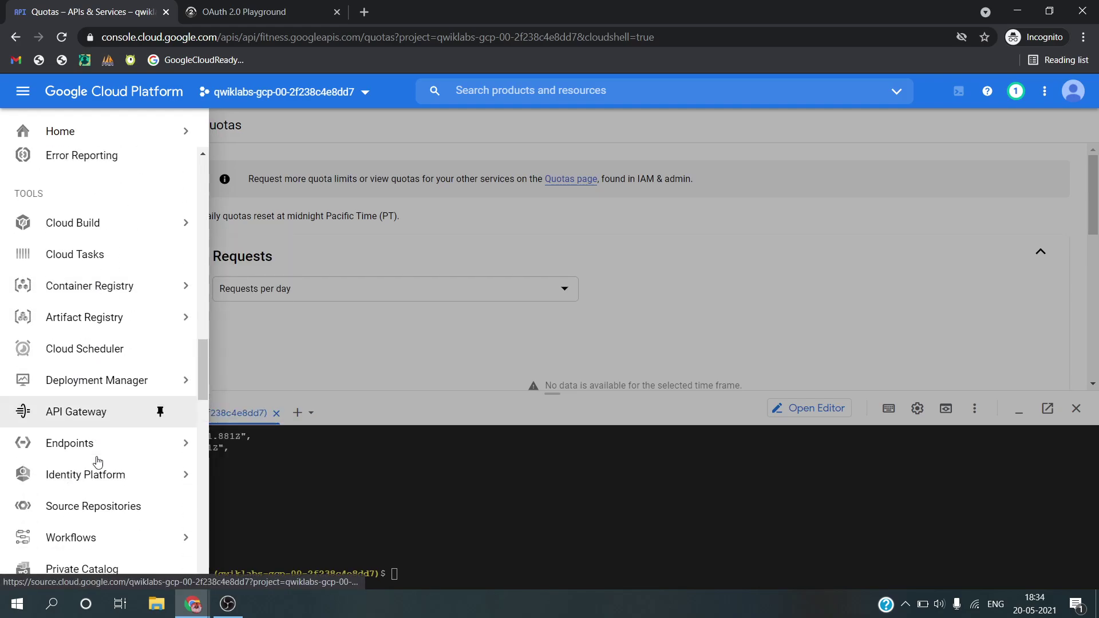
scroll(99, 463, down, 8)
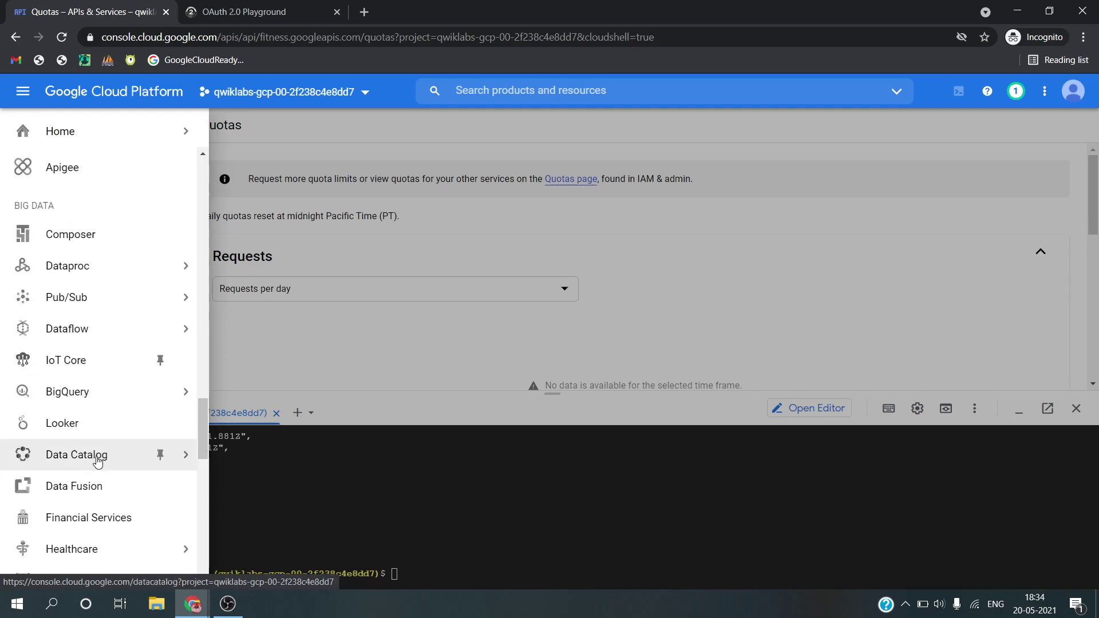
scroll(98, 463, down, 10)
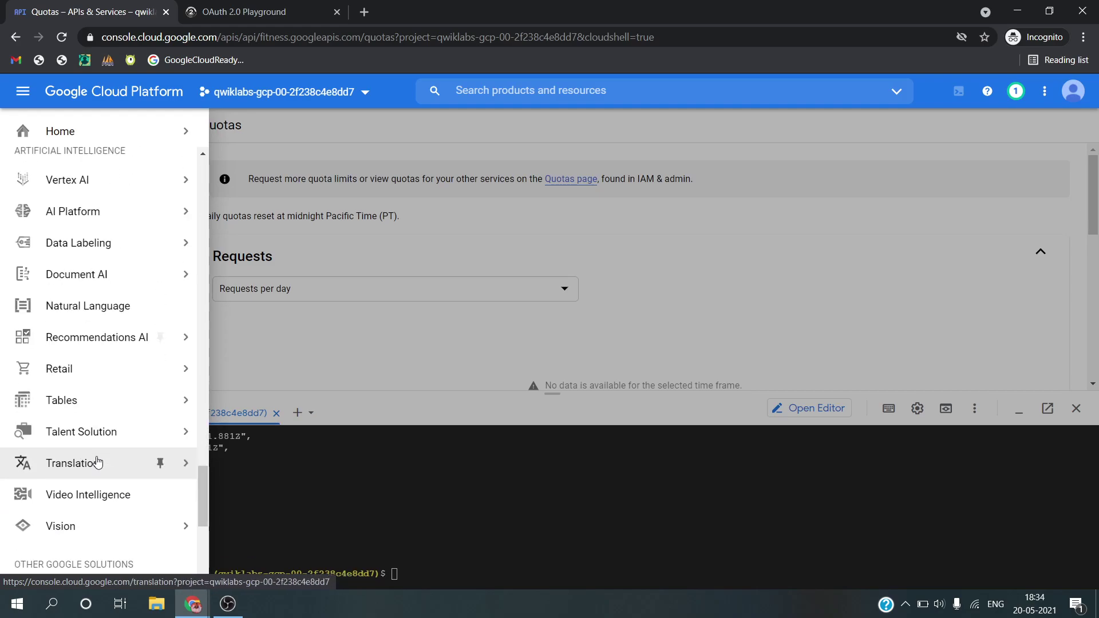
scroll(98, 463, up, 15)
scroll(97, 461, up, 10)
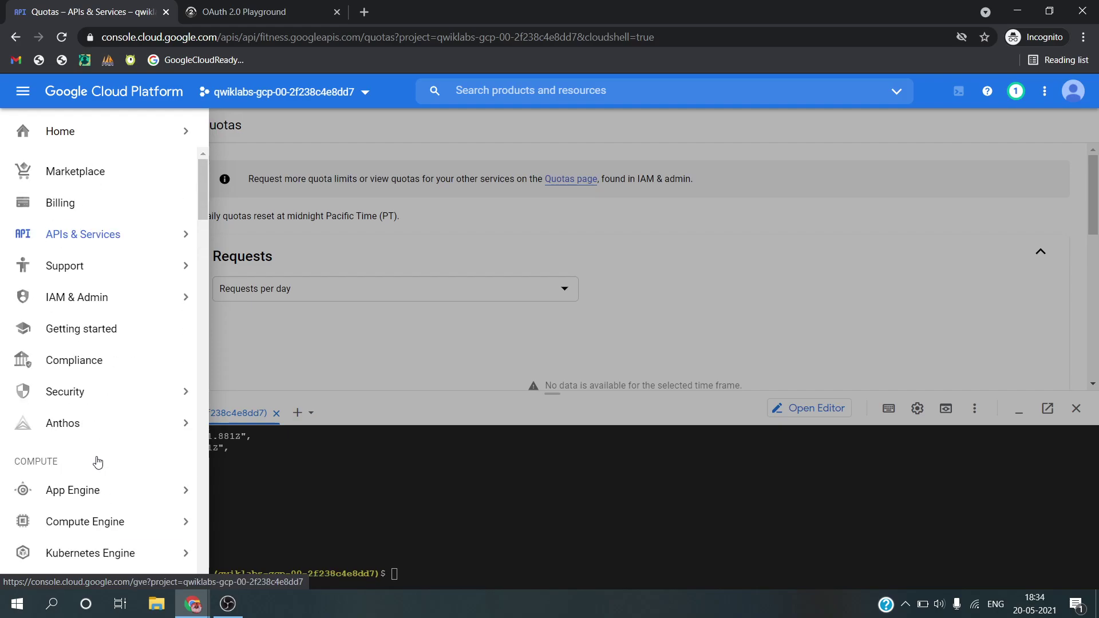
key(alt+Tab)
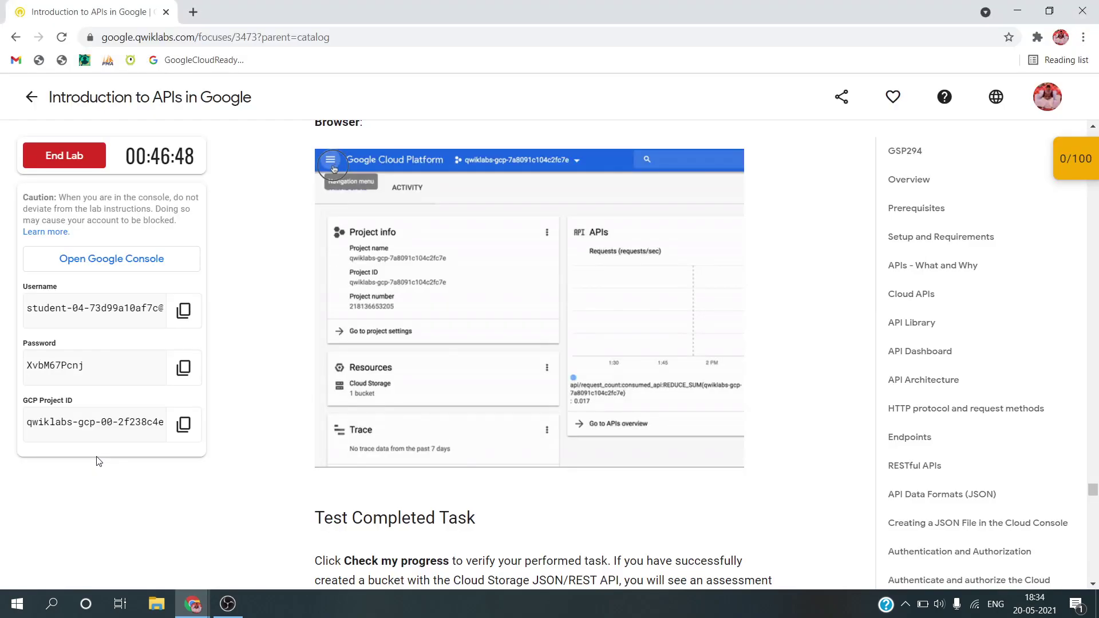
key(alt+Tab)
scroll(80, 532, down, 4)
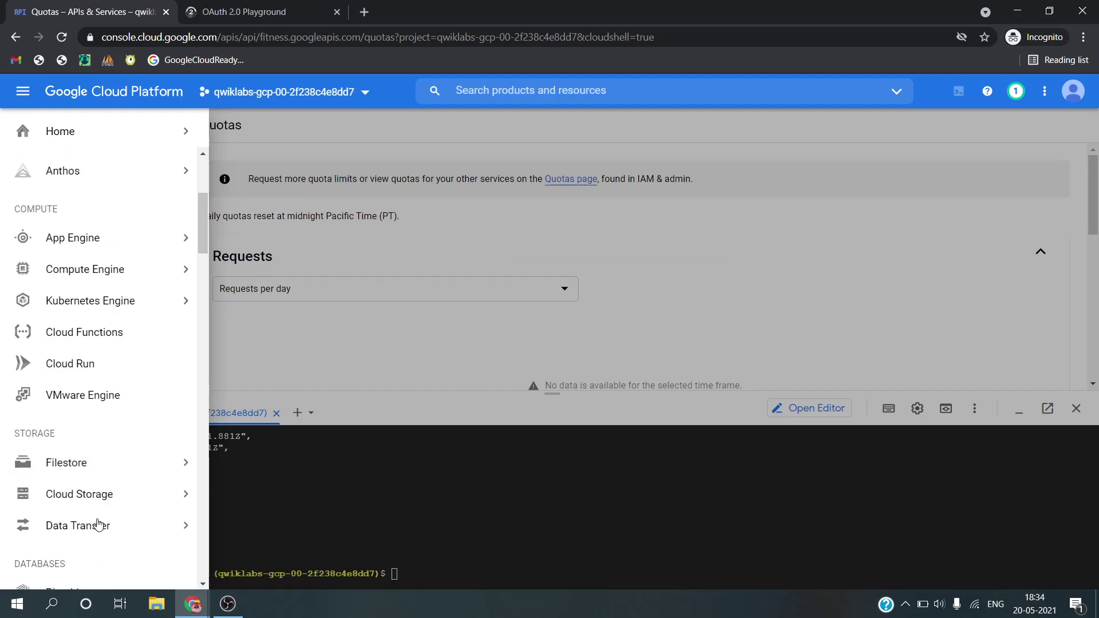
mouse_move(161, 496)
click(212, 504)
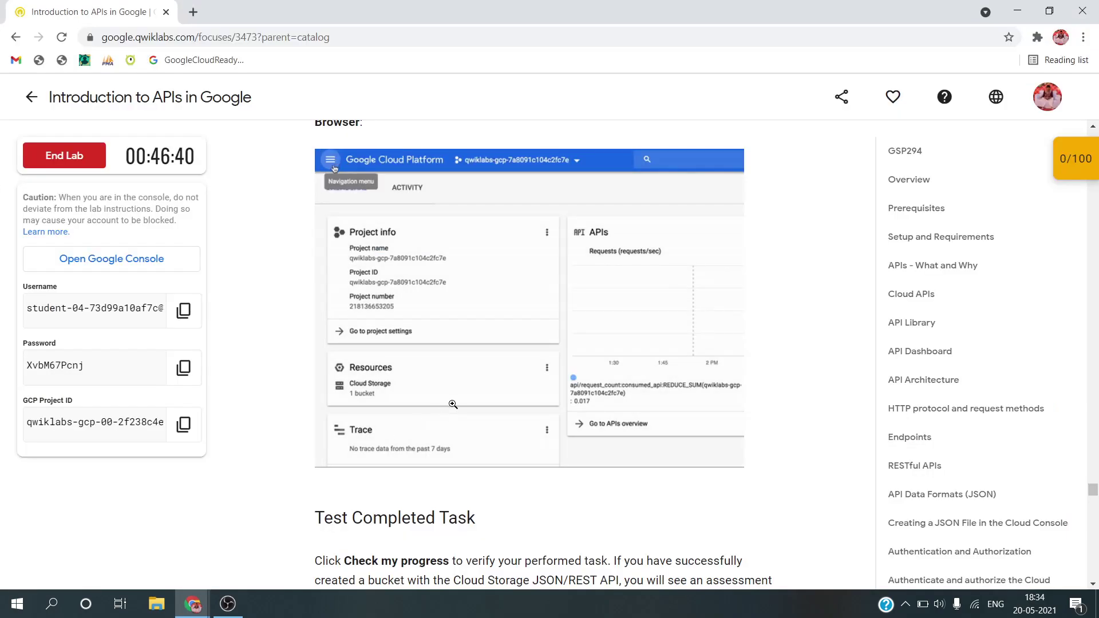
Check the lab progress for the task "Create a bucket with the Cloud Storage JSON/REST API" on the Qwiklabs page
scroll(454, 404, up, 3)
scroll(454, 404, down, 8)
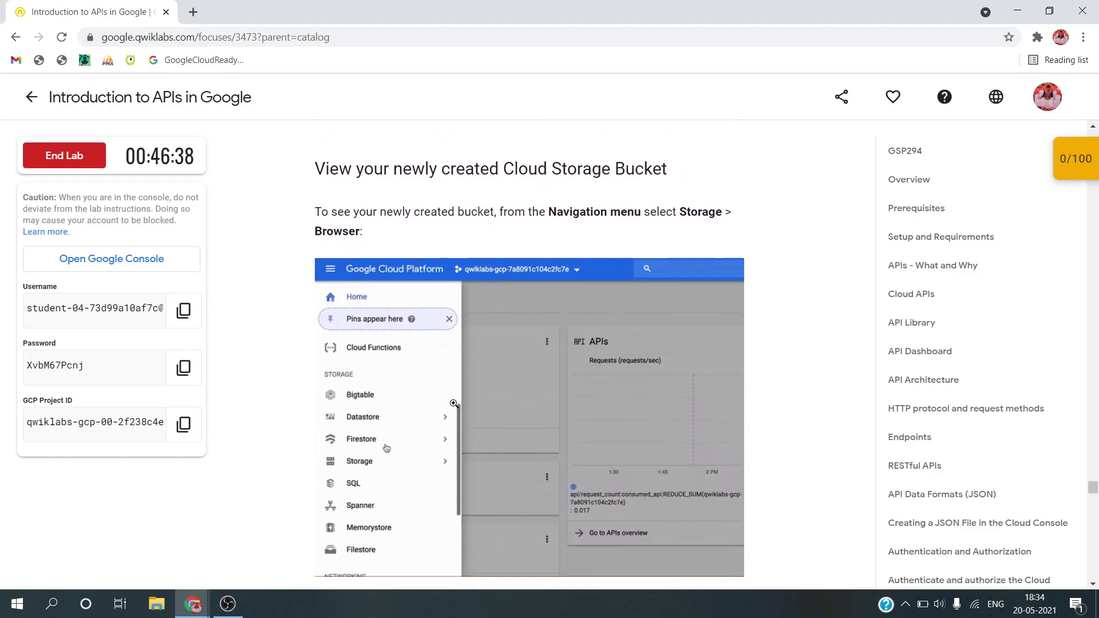
click(449, 445)
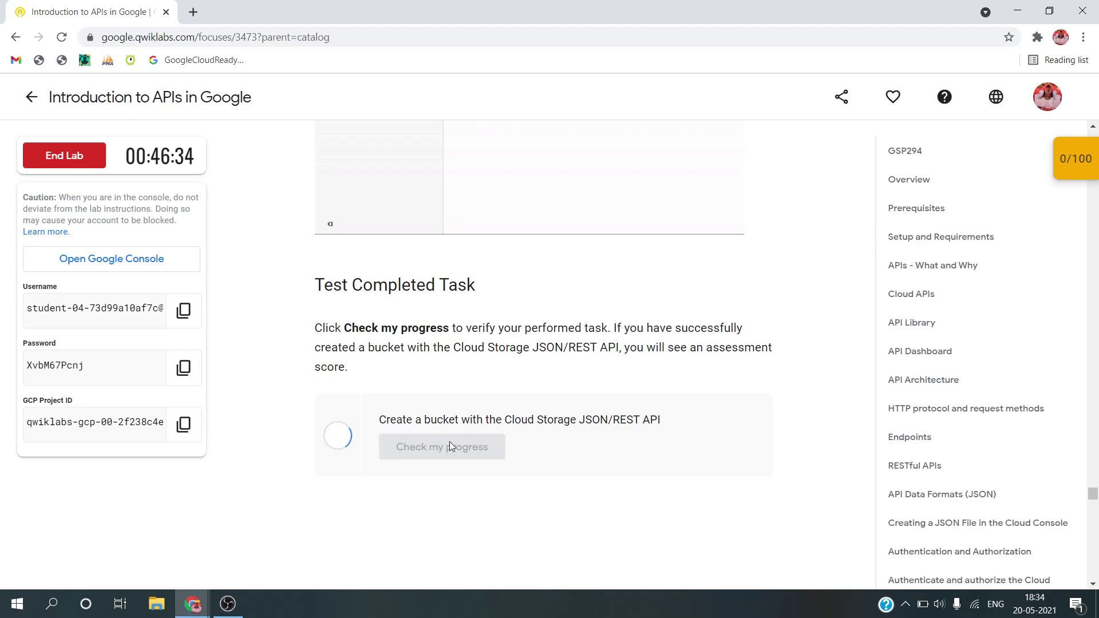
Save the lab's dog image from the file upload section to the computer under its default file name
scroll(449, 441, down, 6)
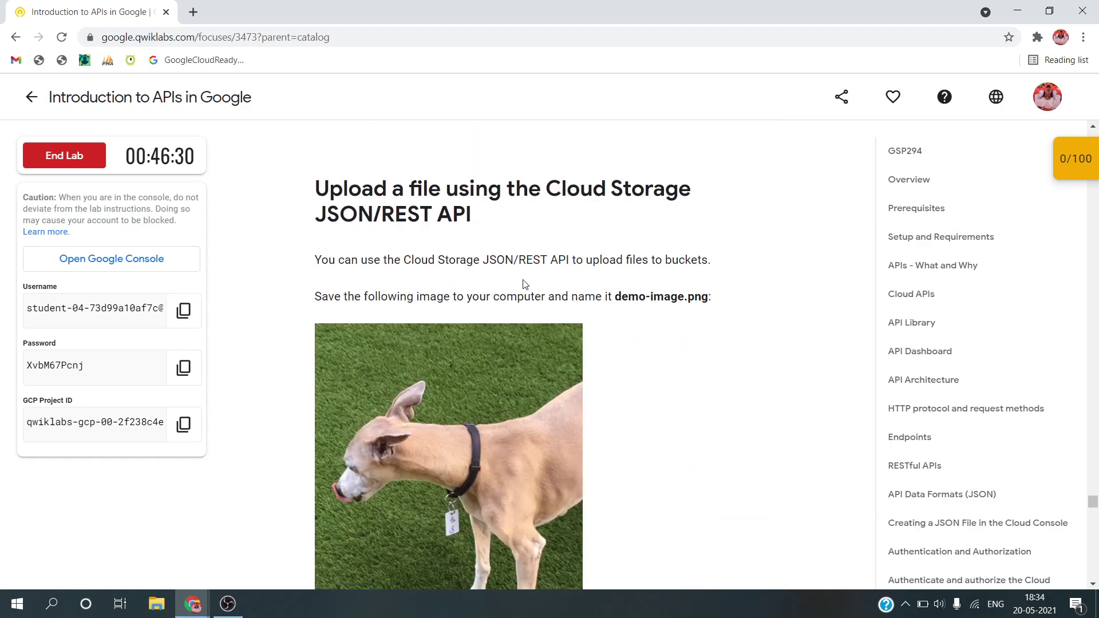
scroll(620, 278, down, 1)
right_click(483, 338)
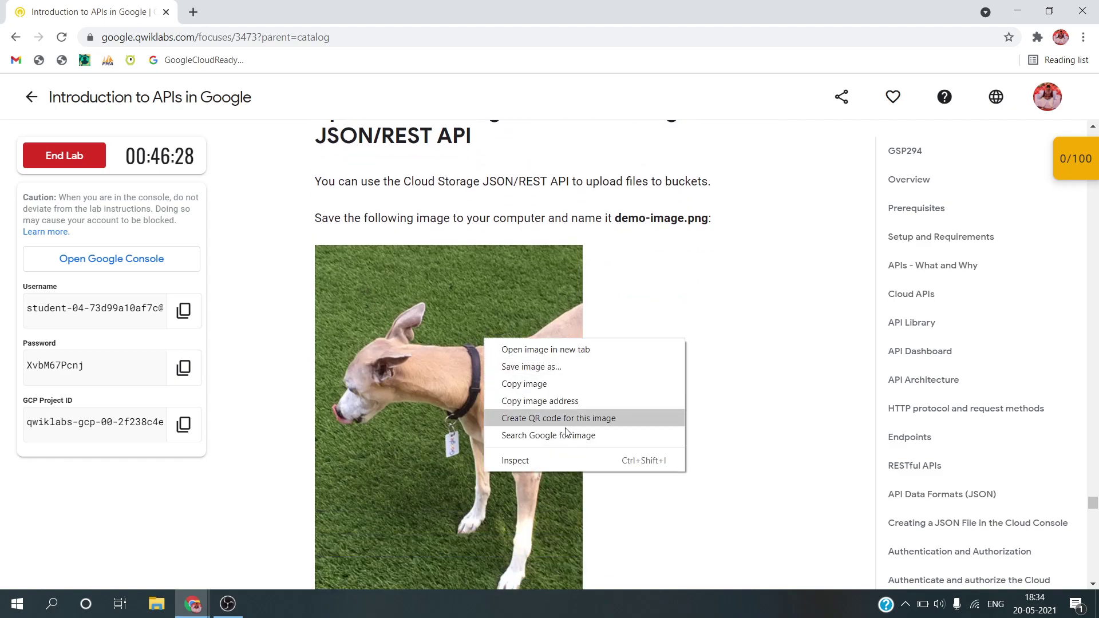
click(610, 367)
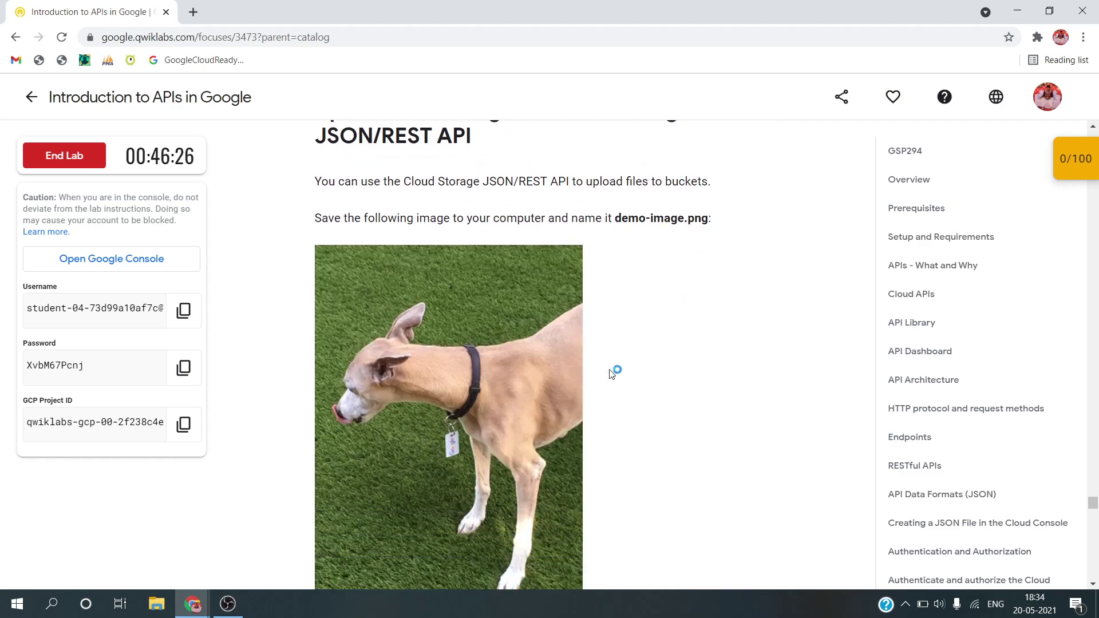
key(Return)
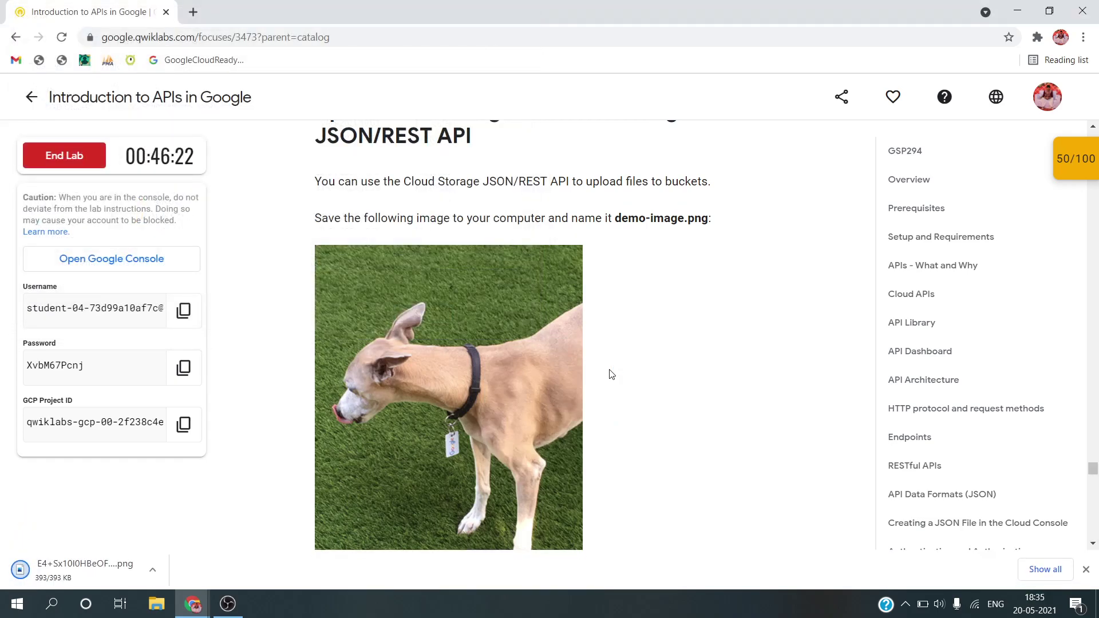
Read the lab's instructions for uploading demo-image.png to Cloud Shell, and return to the Google Cloud console
scroll(609, 374, down, 4)
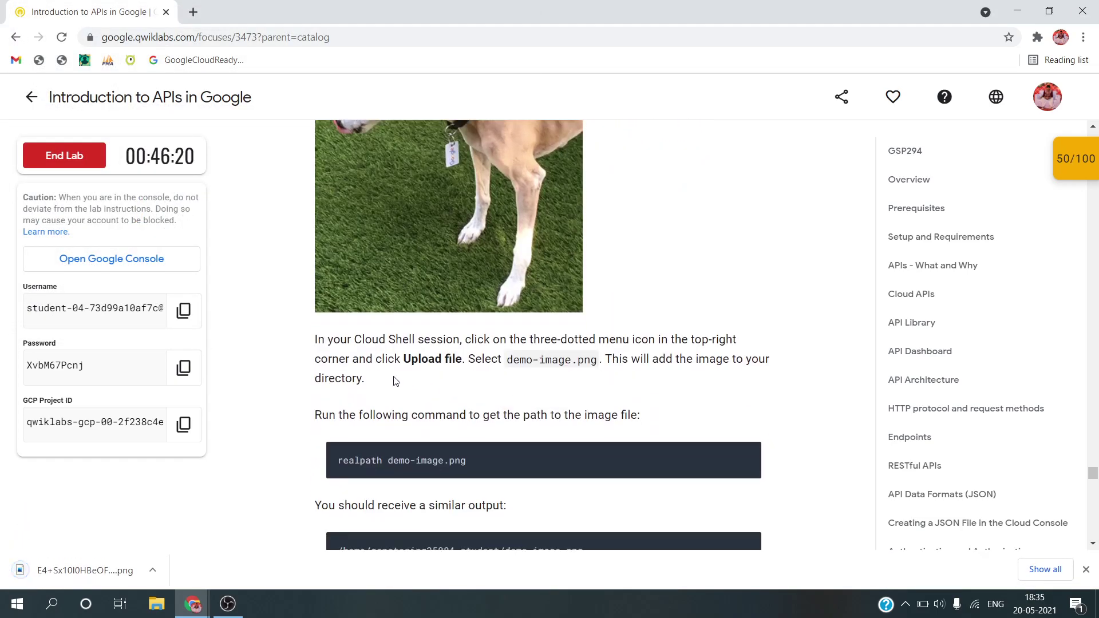
scroll(364, 362, down, 1)
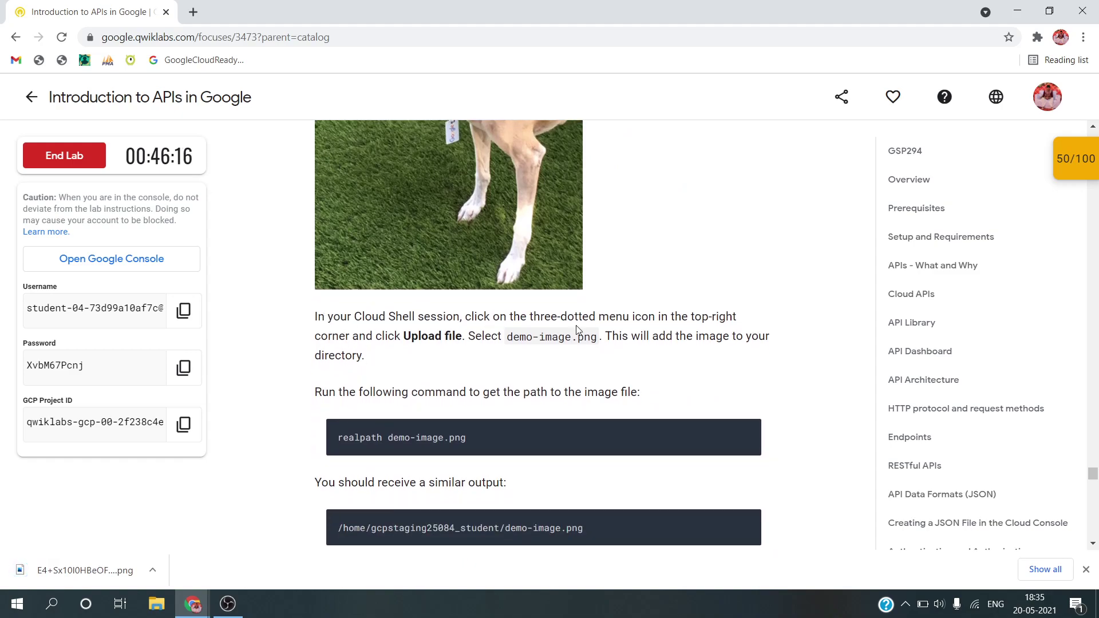
key(alt+Tab)
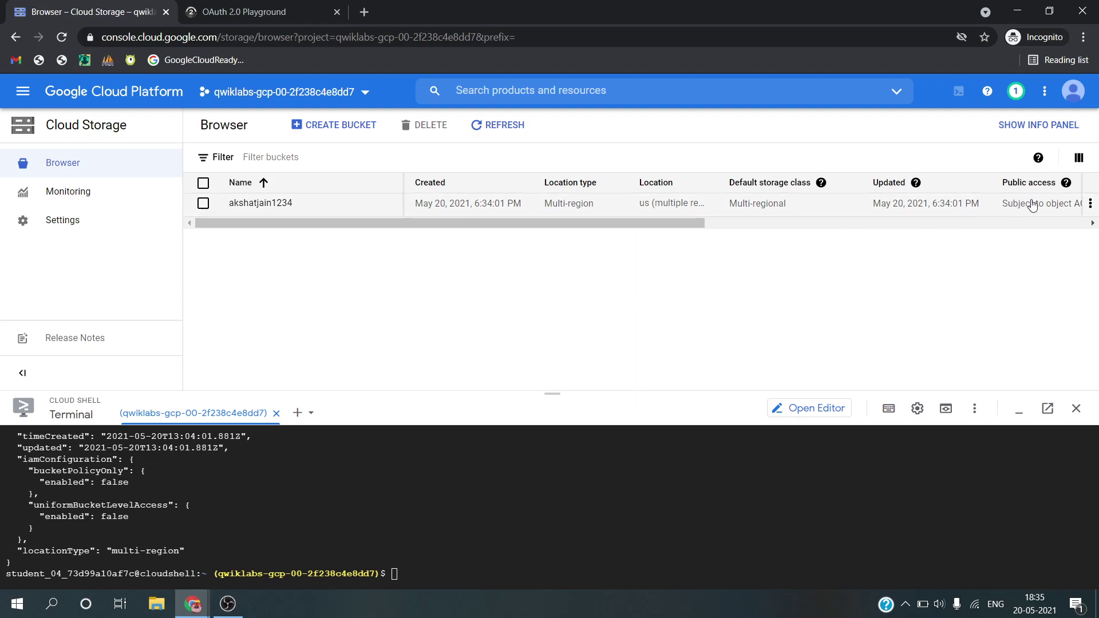
scroll(1032, 205, right, 10)
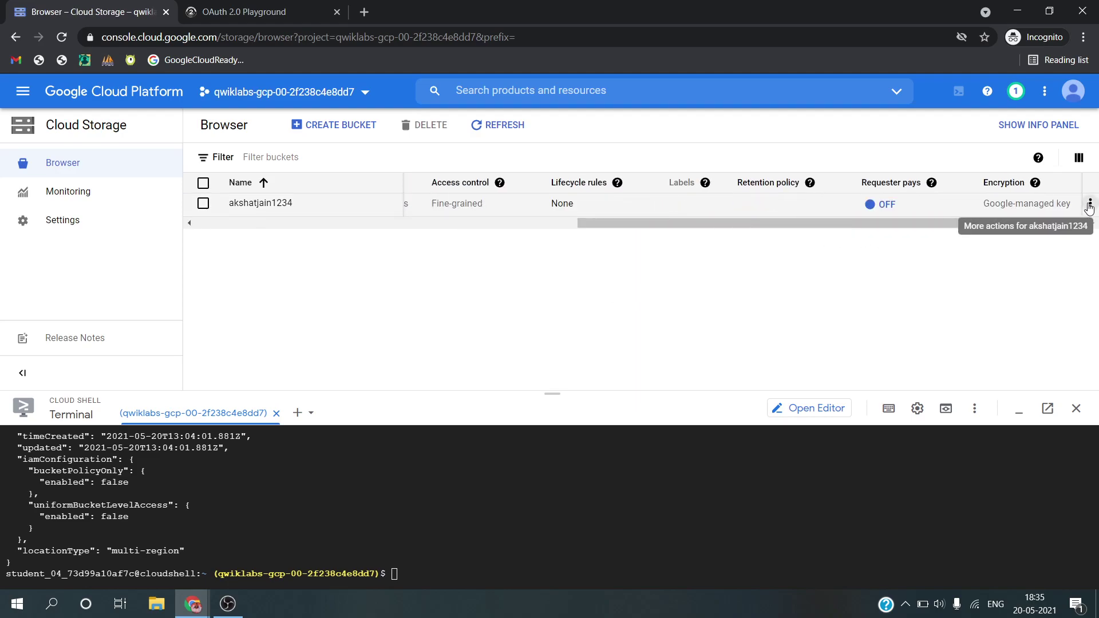
click(1090, 205)
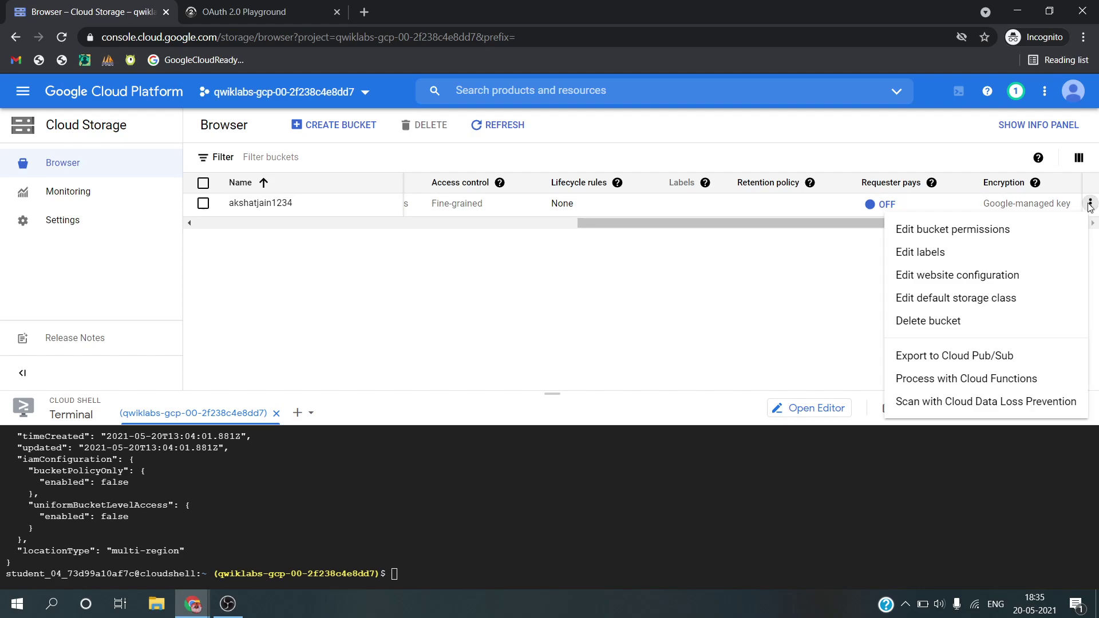
click(711, 342)
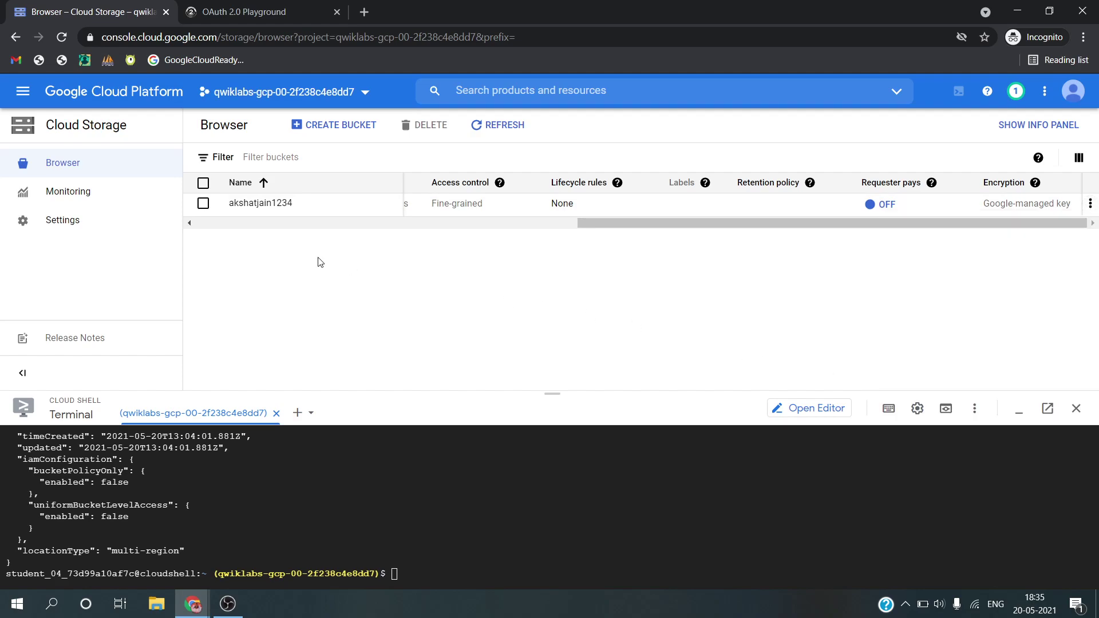
Upload the downloaded dog image into the project's bucket, and copy the realpath demo-image.png command from the Qwiklabs instructions
click(245, 204)
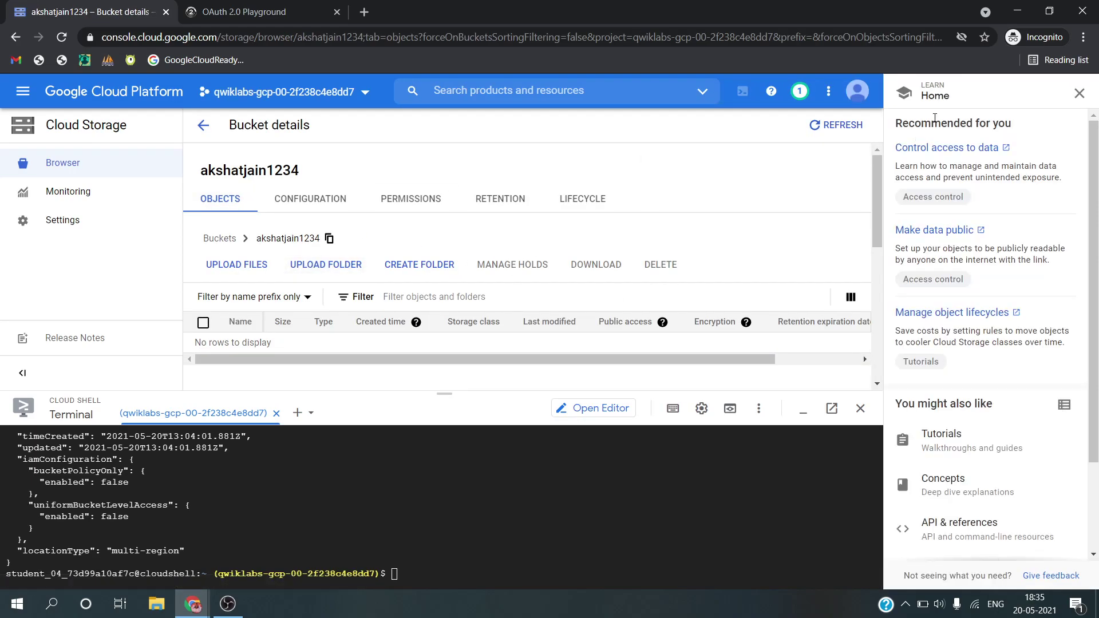
click(1078, 97)
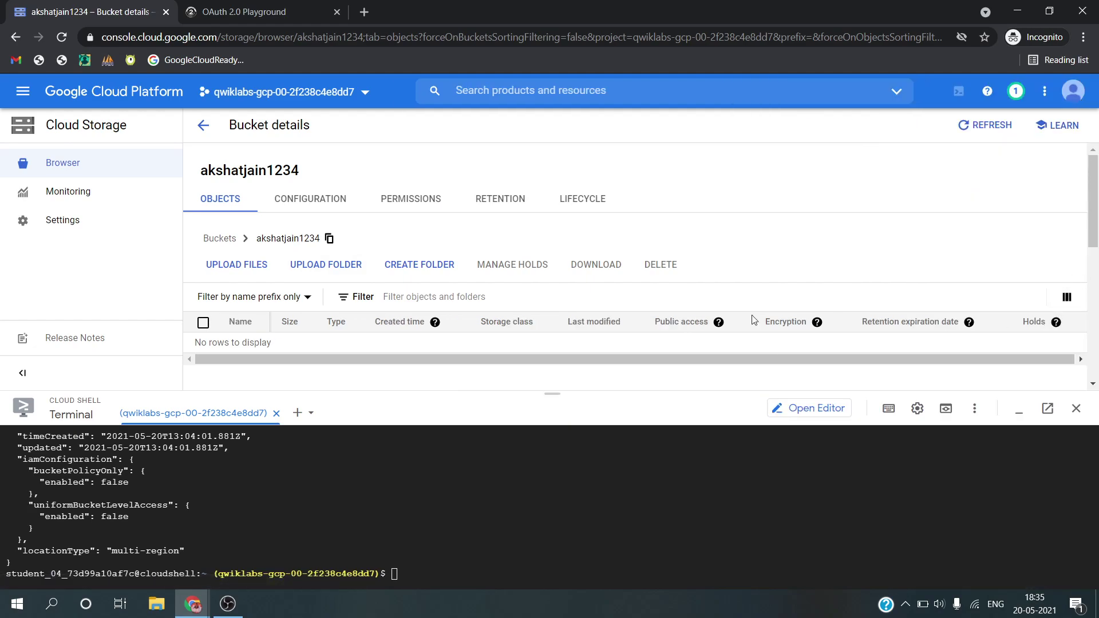
click(245, 269)
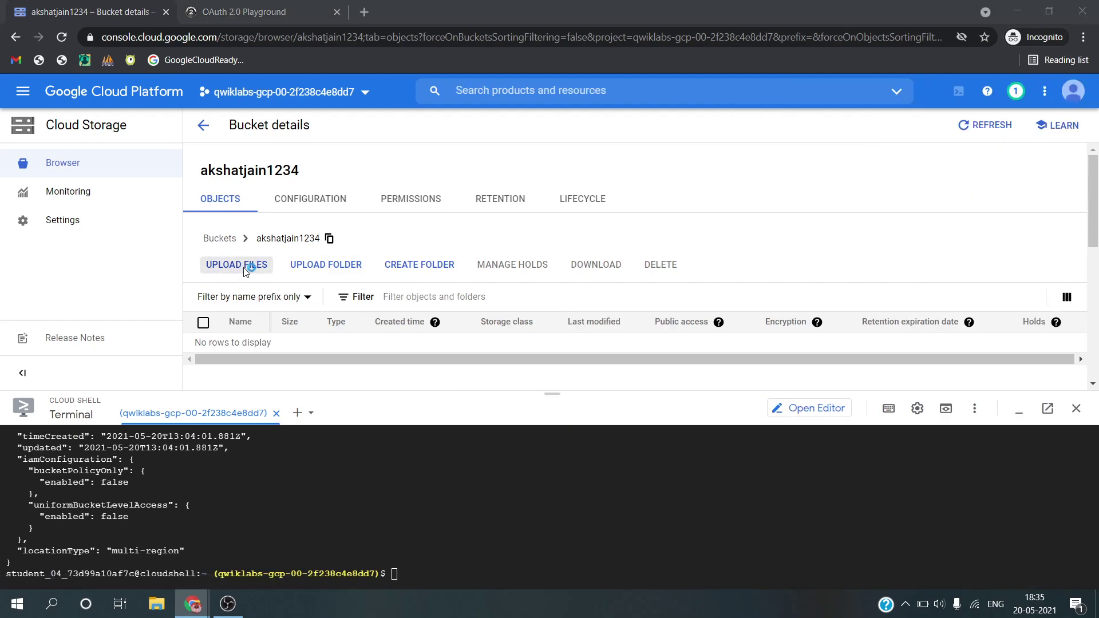
click(202, 120)
double_click(201, 120)
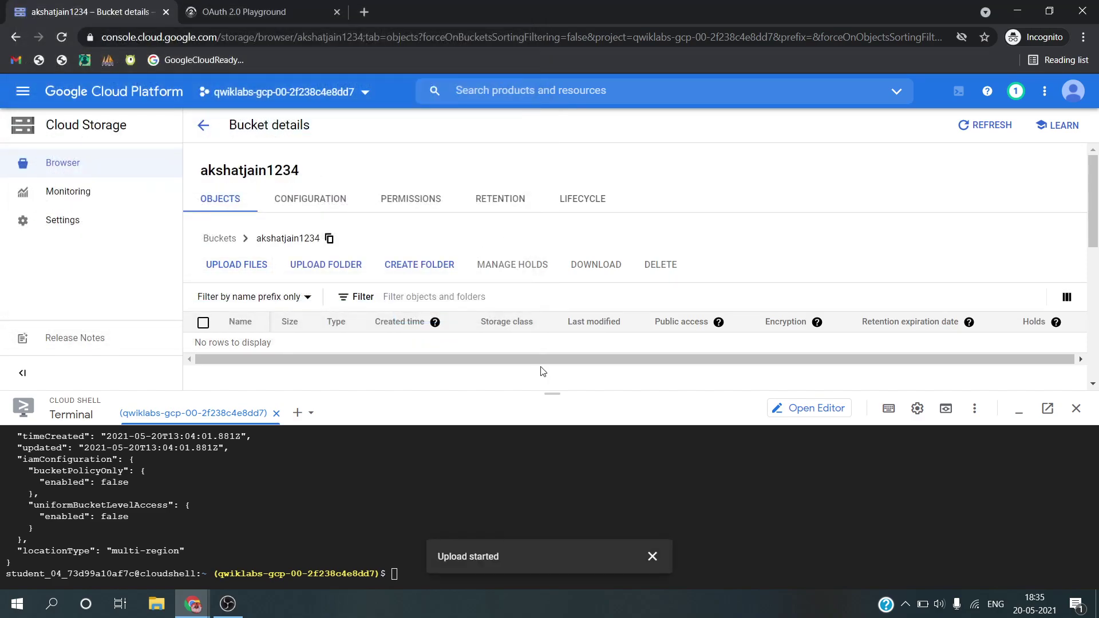
key(alt+Tab)
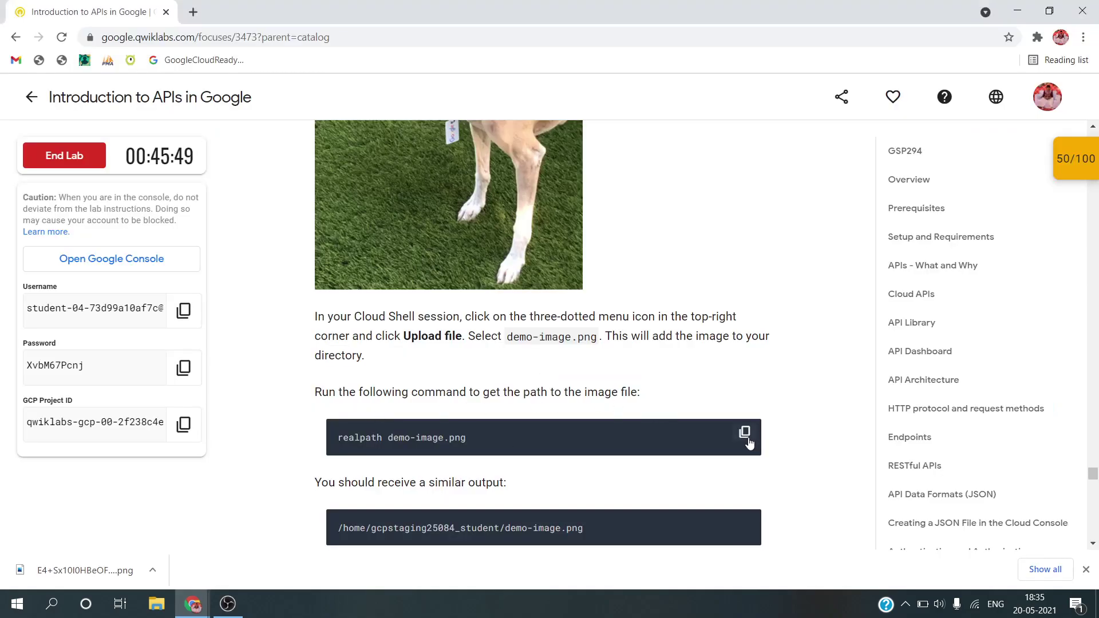
click(744, 433)
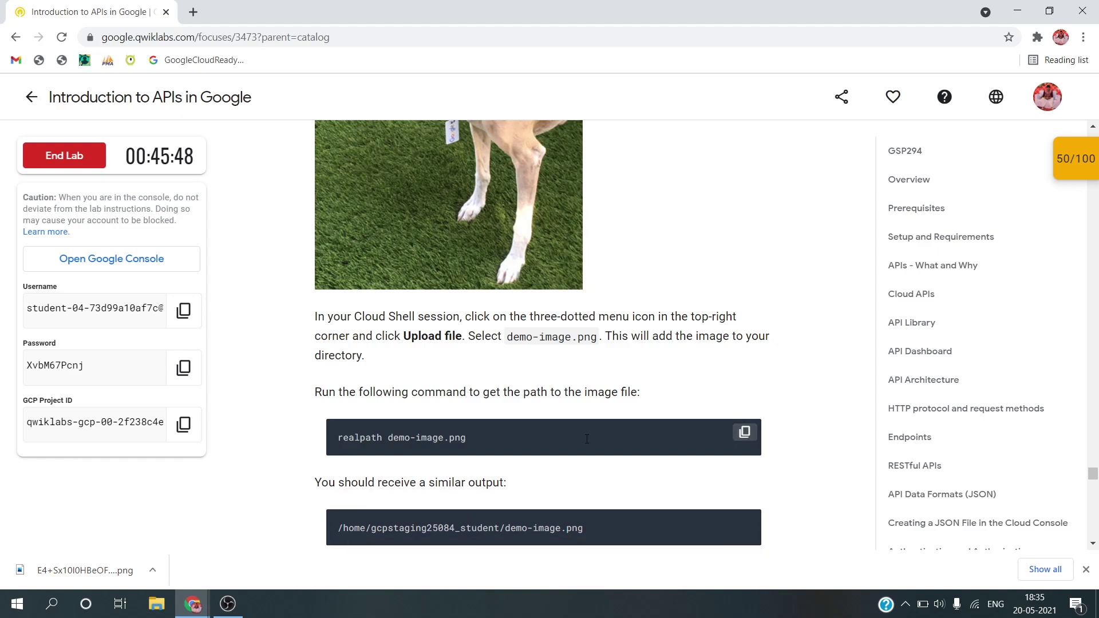
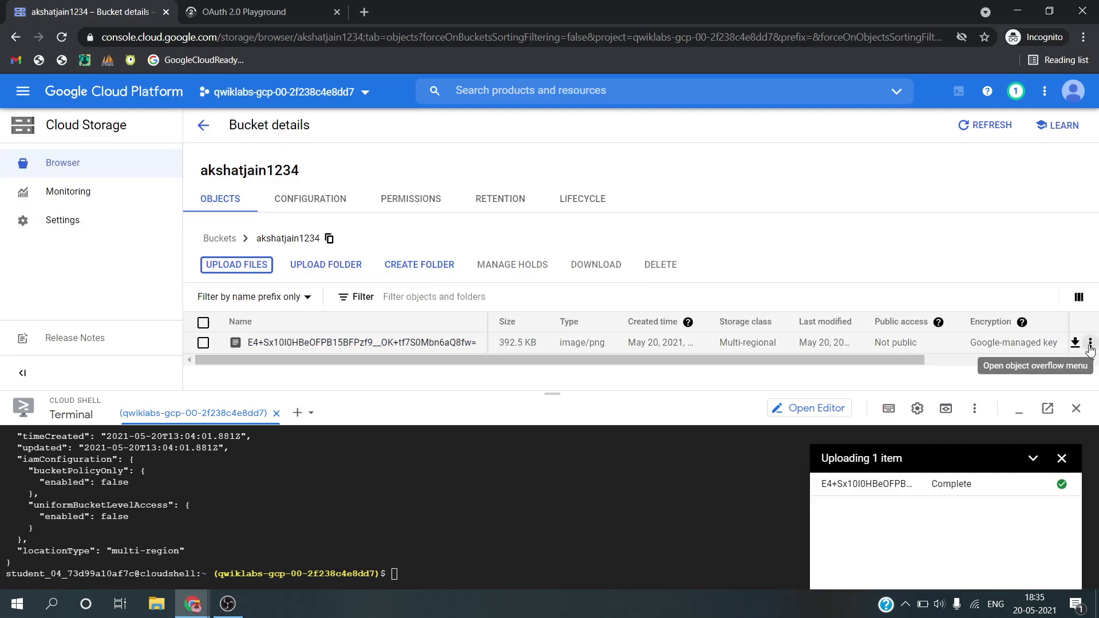
Rename the uploaded image object in the bucket to demo-image.png, the file name given in the lab instructions
click(1090, 346)
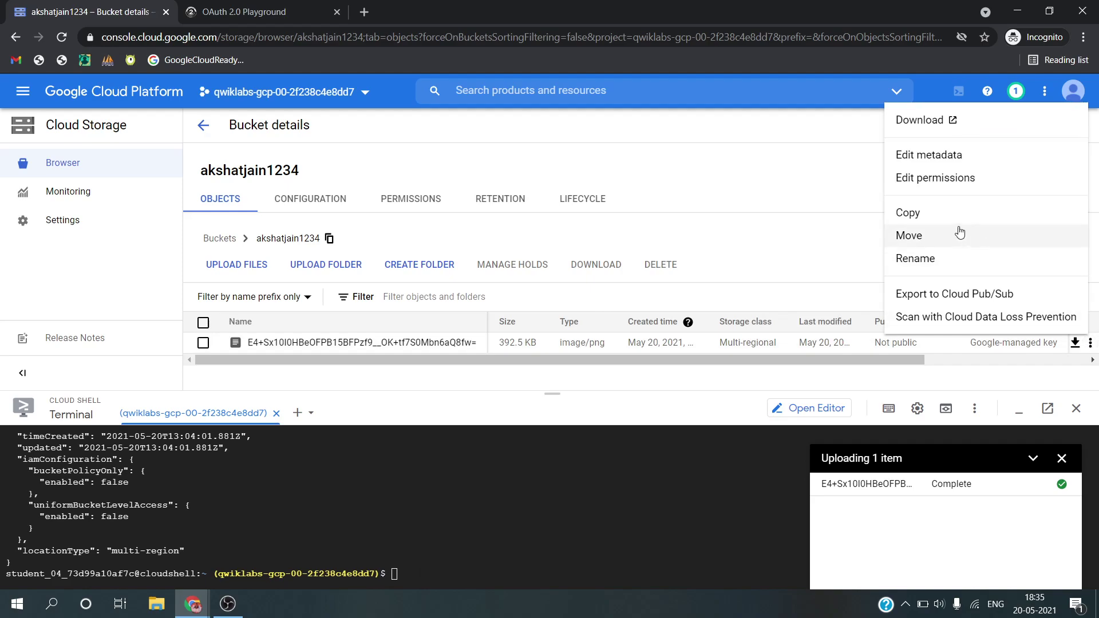
click(941, 262)
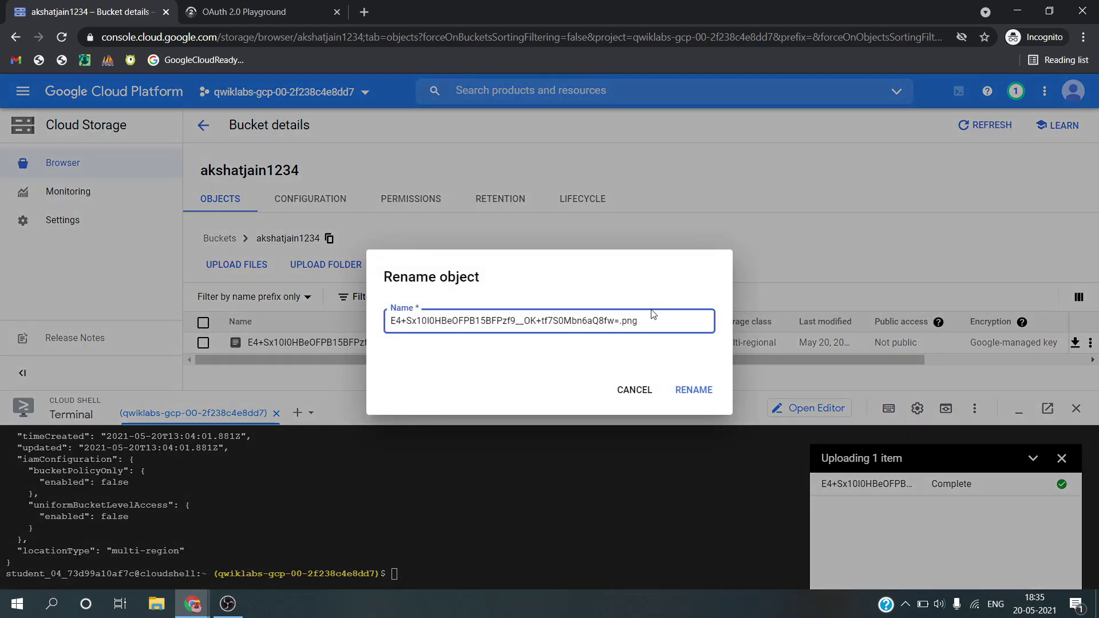
key(ctrl+a)
key(BackSpace)
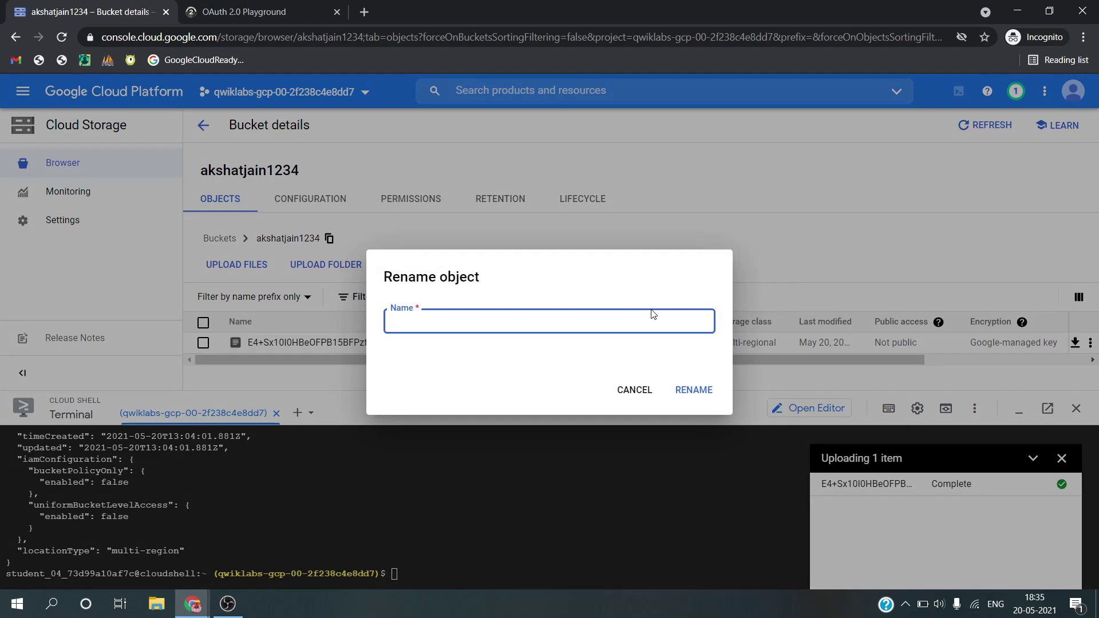
key(alt+Tab)
drag(510, 335, 592, 337)
key(ctrl+c)
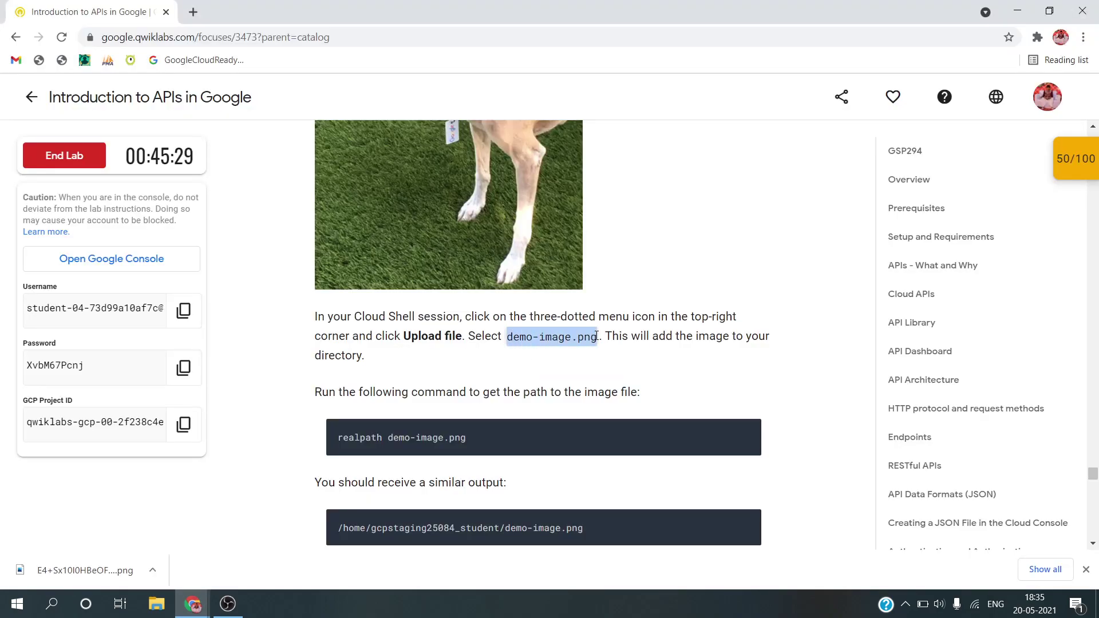
key(alt+Tab)
key(ctrl+v)
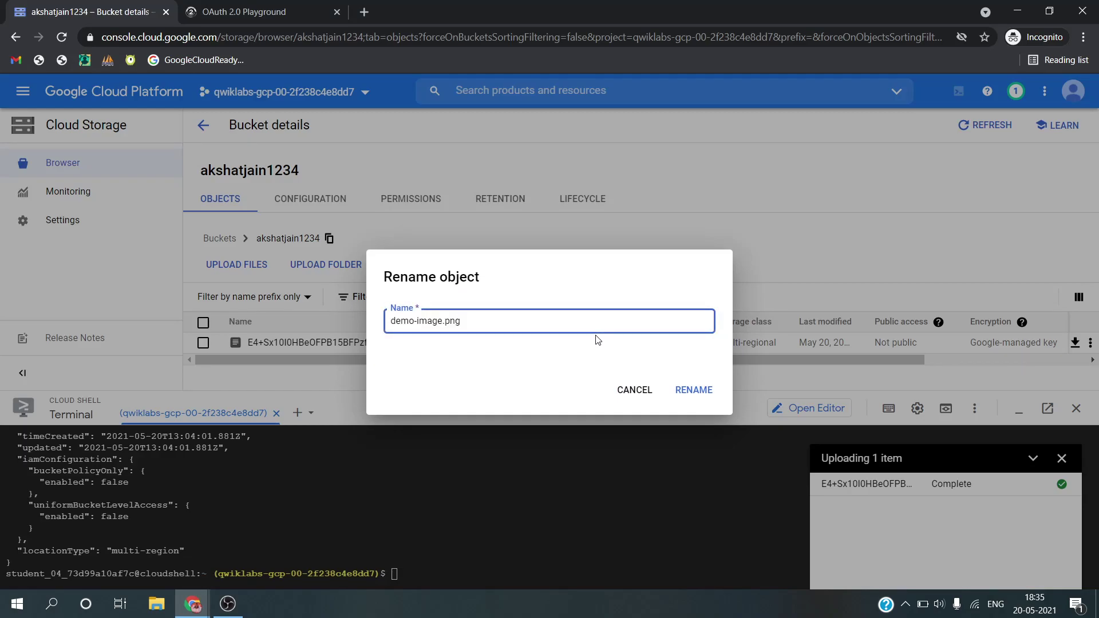
click(686, 388)
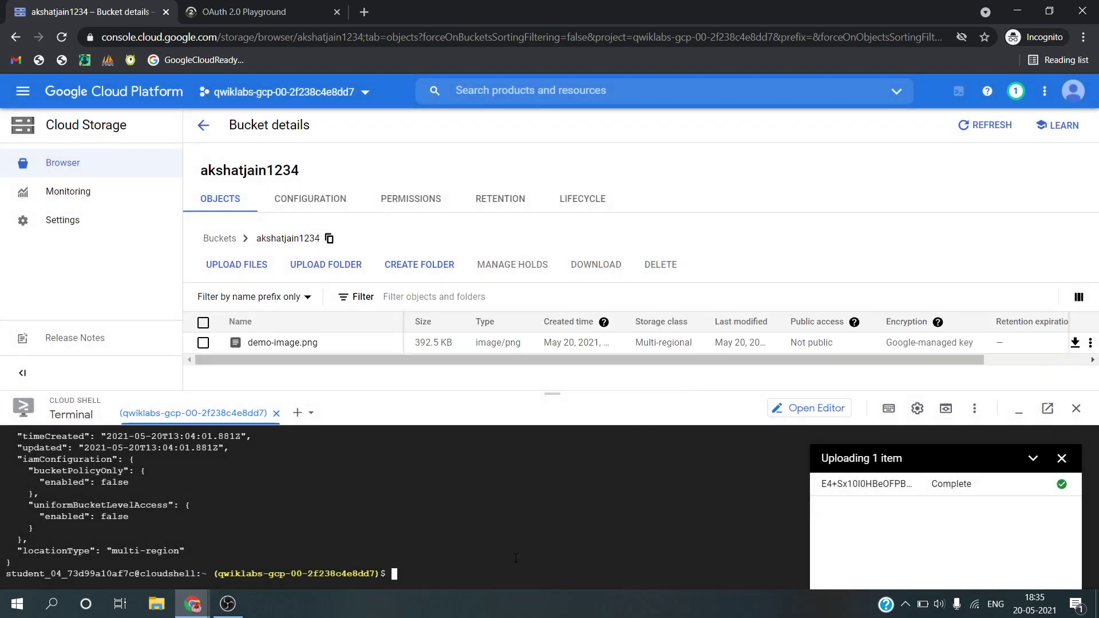
Run the copied command realpath demo-image.png in Cloud Shell to get the image's file path
key(super+v)
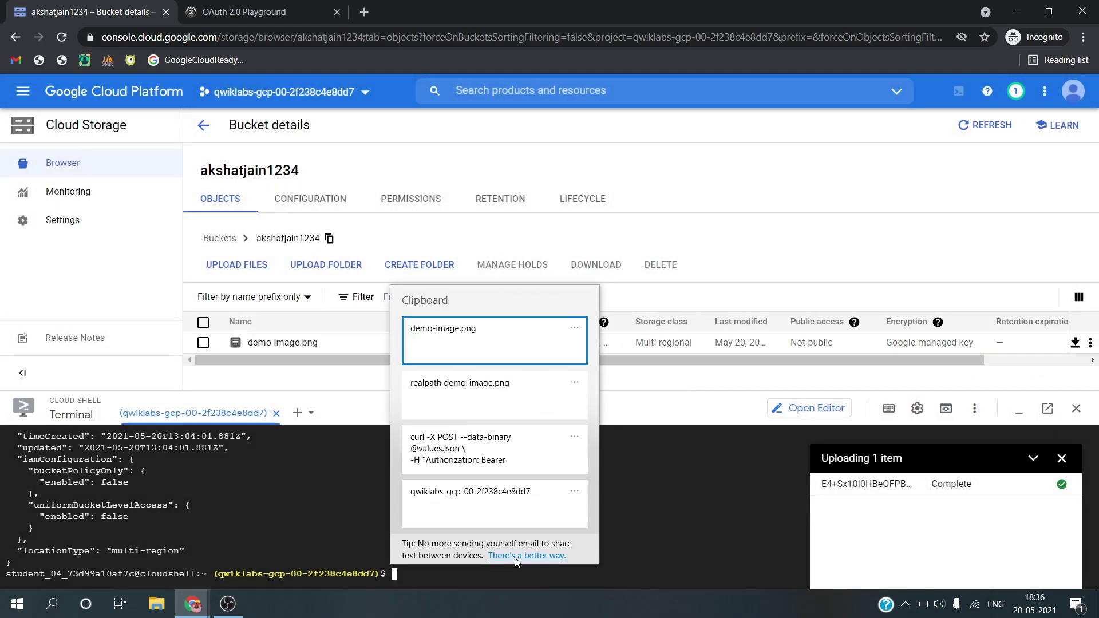
click(500, 389)
key(Return)
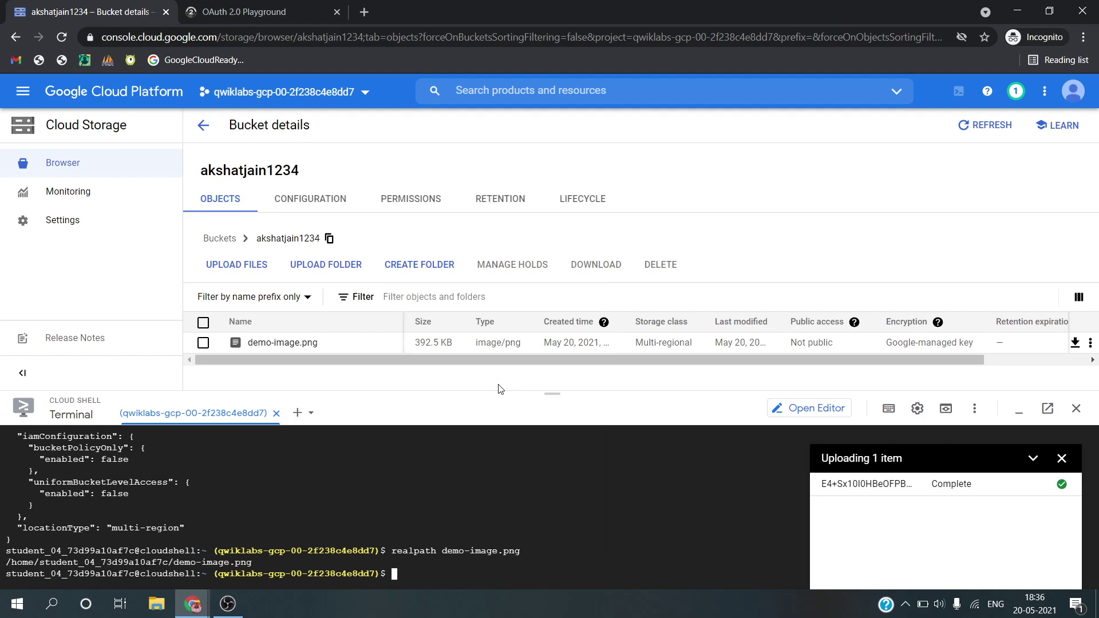
Set the BUCKET_NAME environment variable in Cloud Shell to the bucket's name, using the lab's export command
key(alt+Tab)
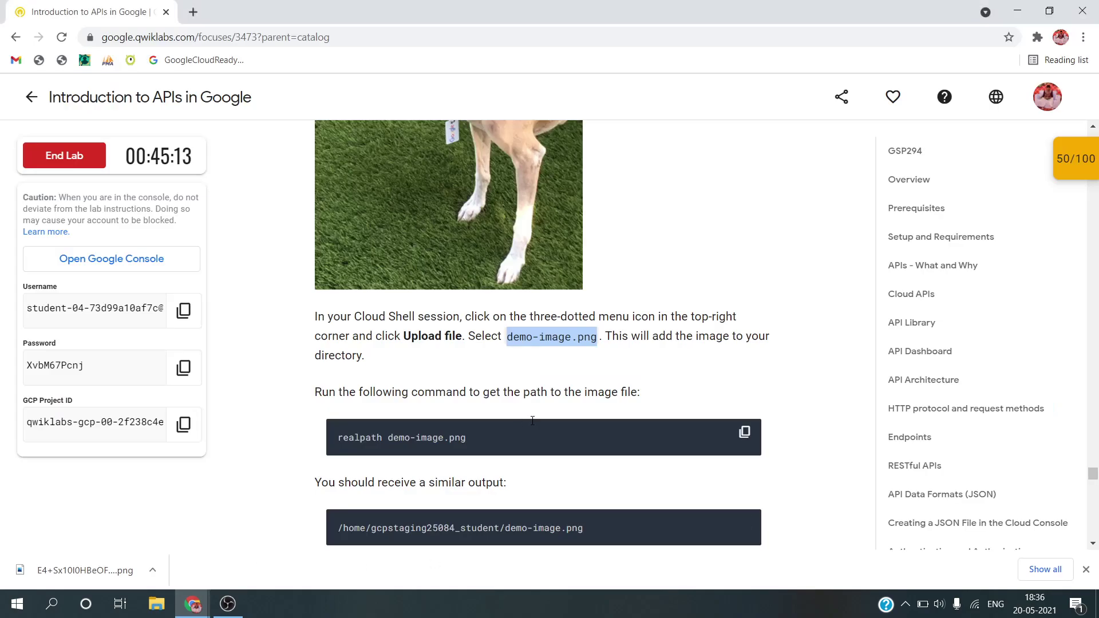
scroll(515, 366, down, 5)
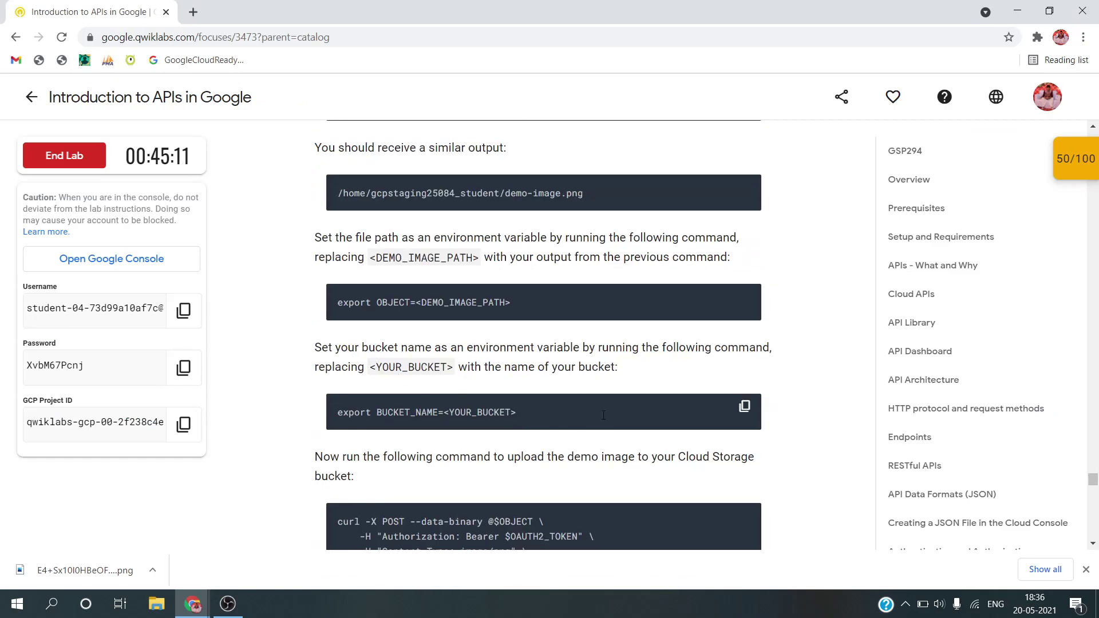
click(744, 406)
key(alt+Tab)
key(ctrl+v)
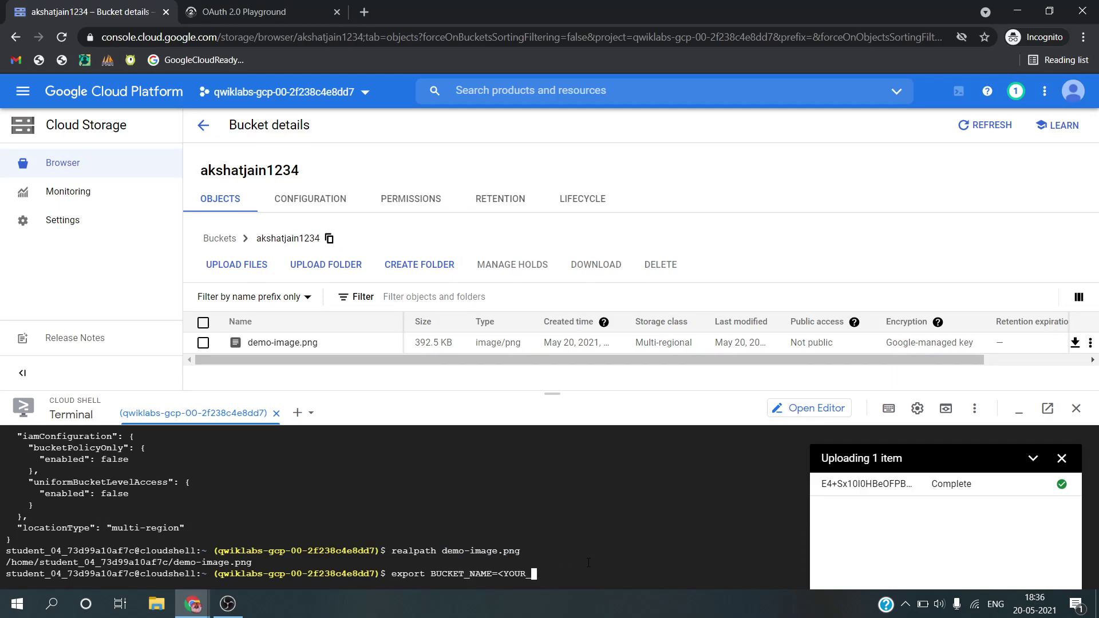
key(BackSpace)
key(BackSpace)
text(akshatjain)
key(Return)
Copy the lab's curl POST command and run it in Cloud Shell to upload $OBJECT to the bucket as demo-image
key(alt+Tab)
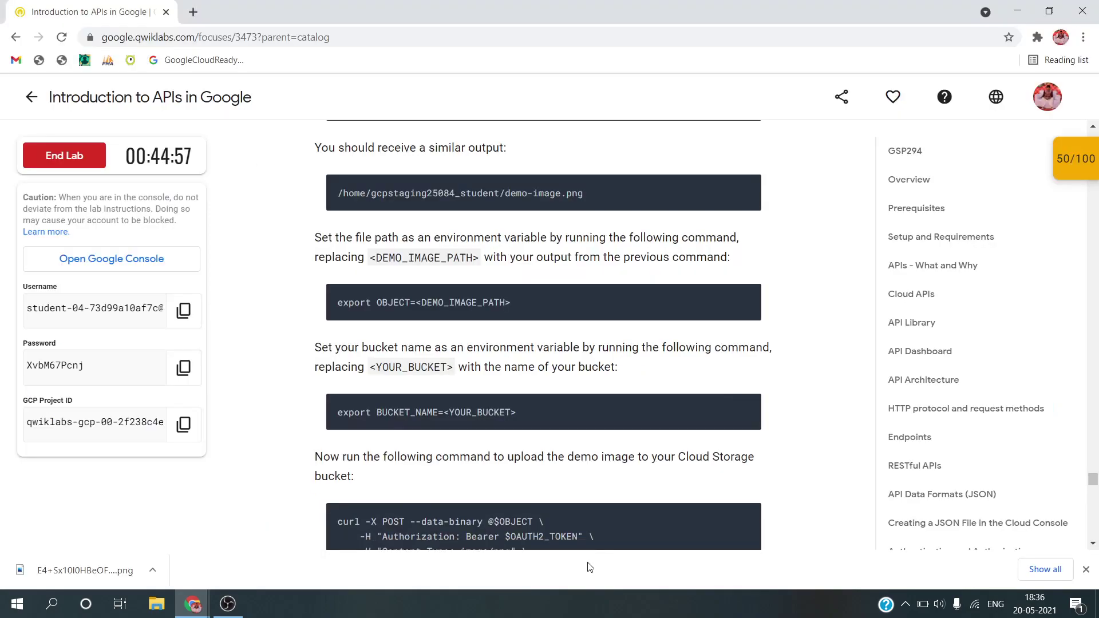
key(alt+Tab)
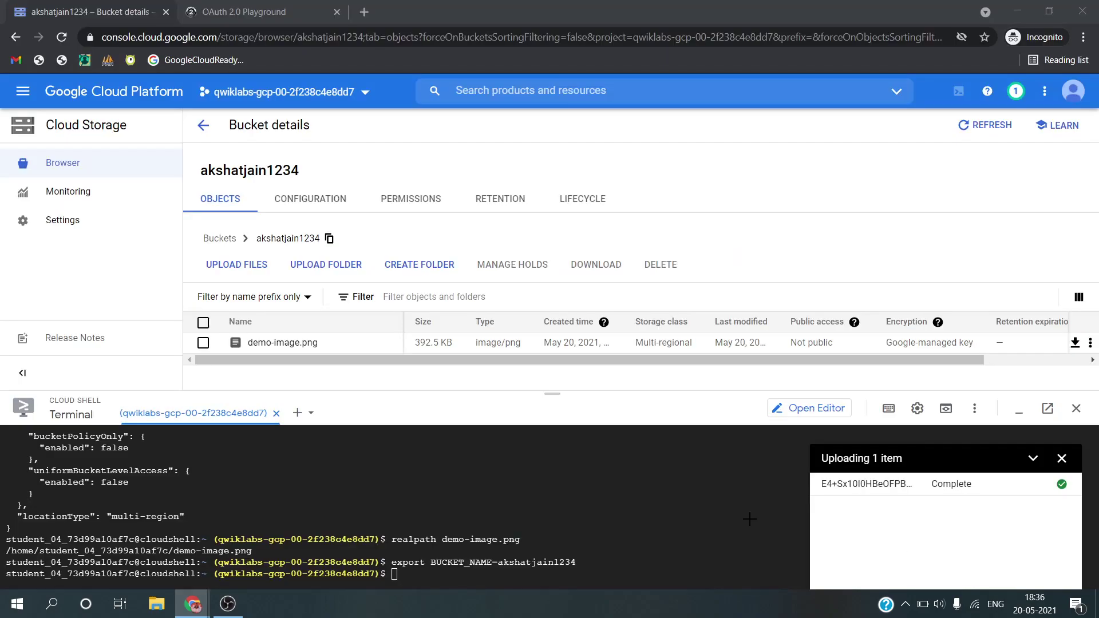
key(ctrl+v)
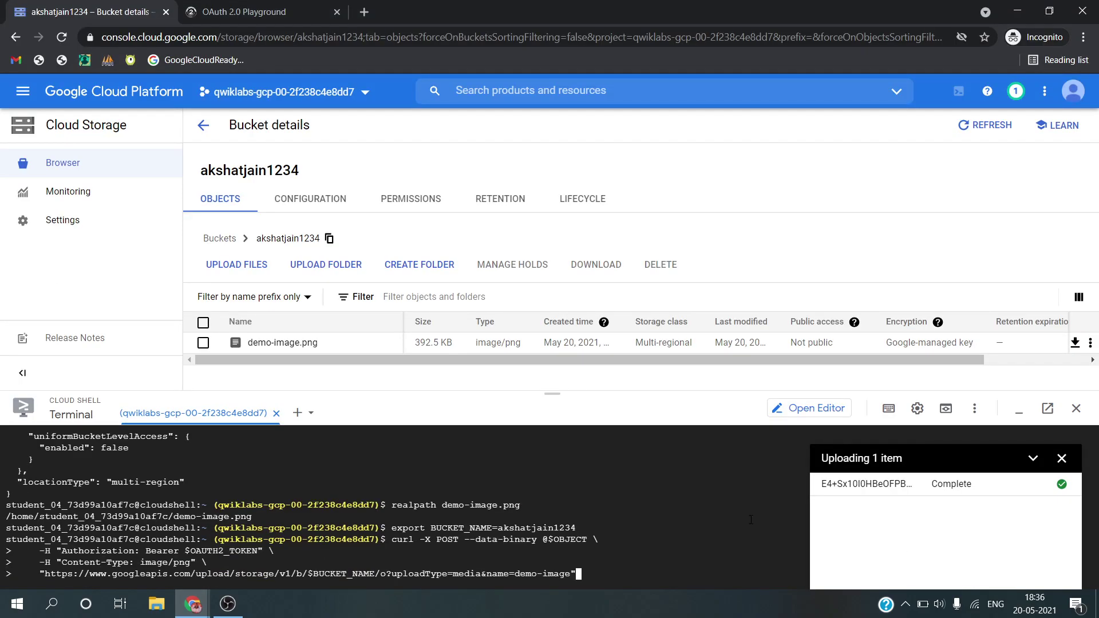
key(Return)
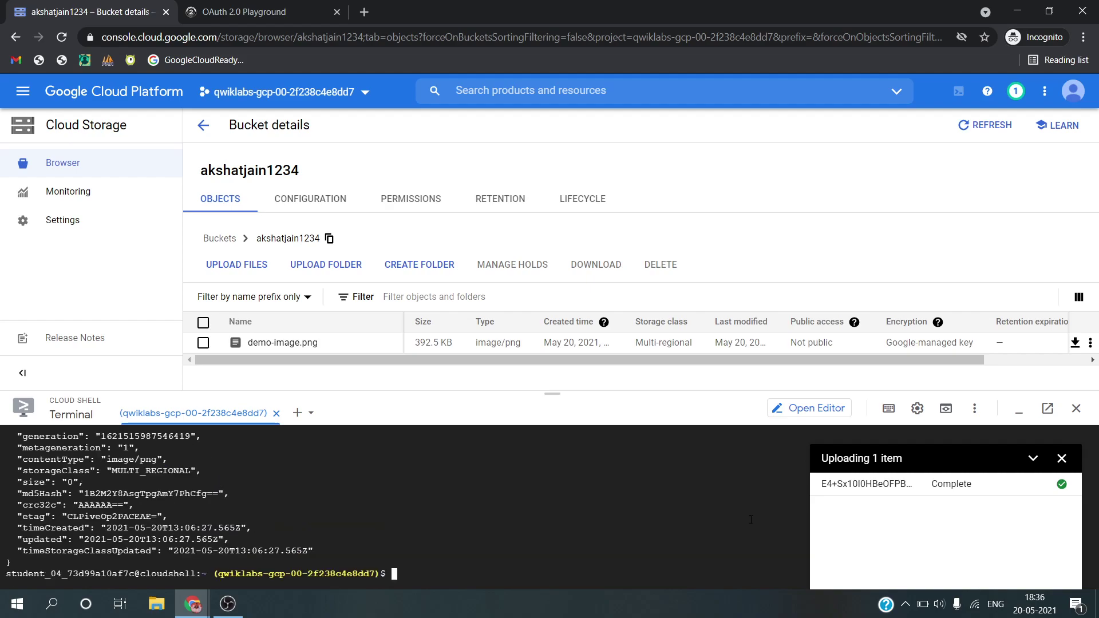
Read the lab's instructions on viewing the uploaded image, and open the object details of demo-image.png in the Google Cloud console
key(alt+Tab)
scroll(571, 416, down, 3)
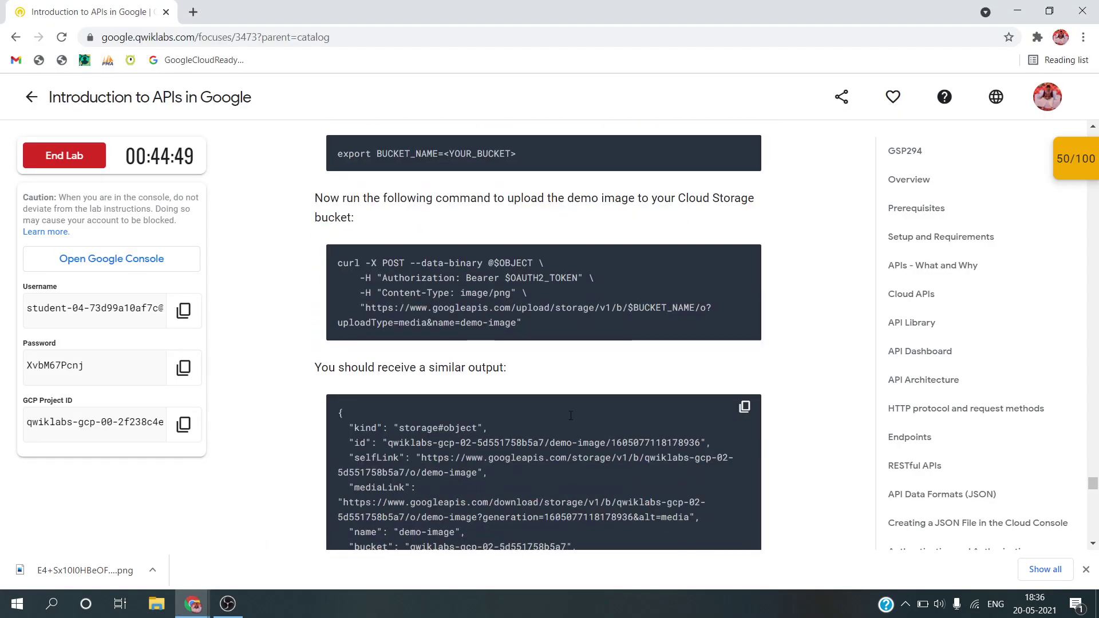
scroll(570, 415, down, 6)
scroll(570, 416, down, 1)
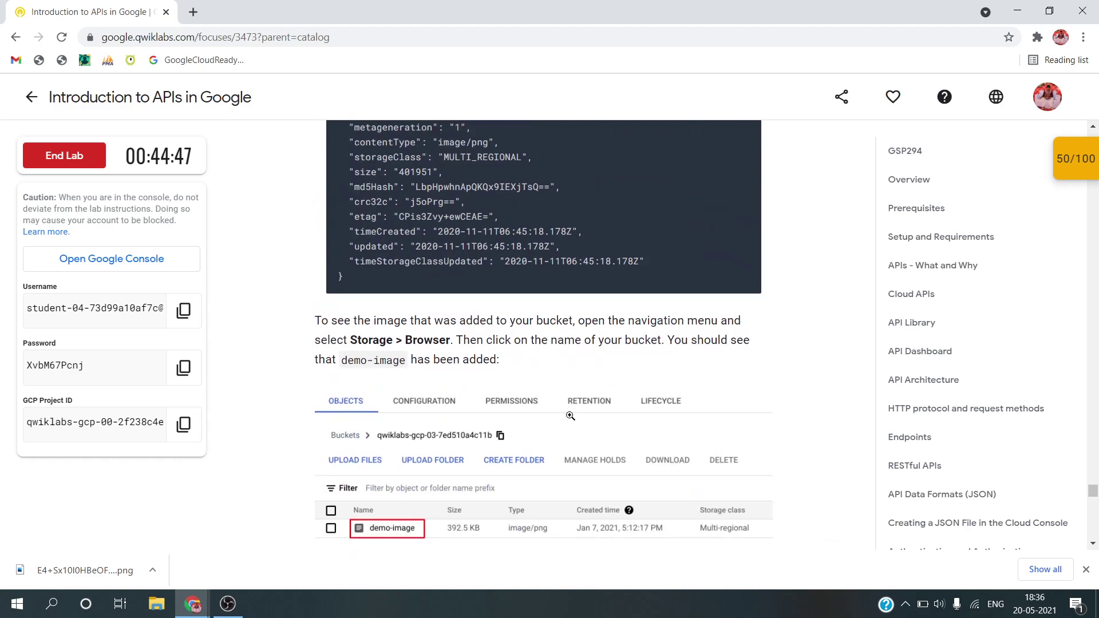
scroll(571, 416, down, 1)
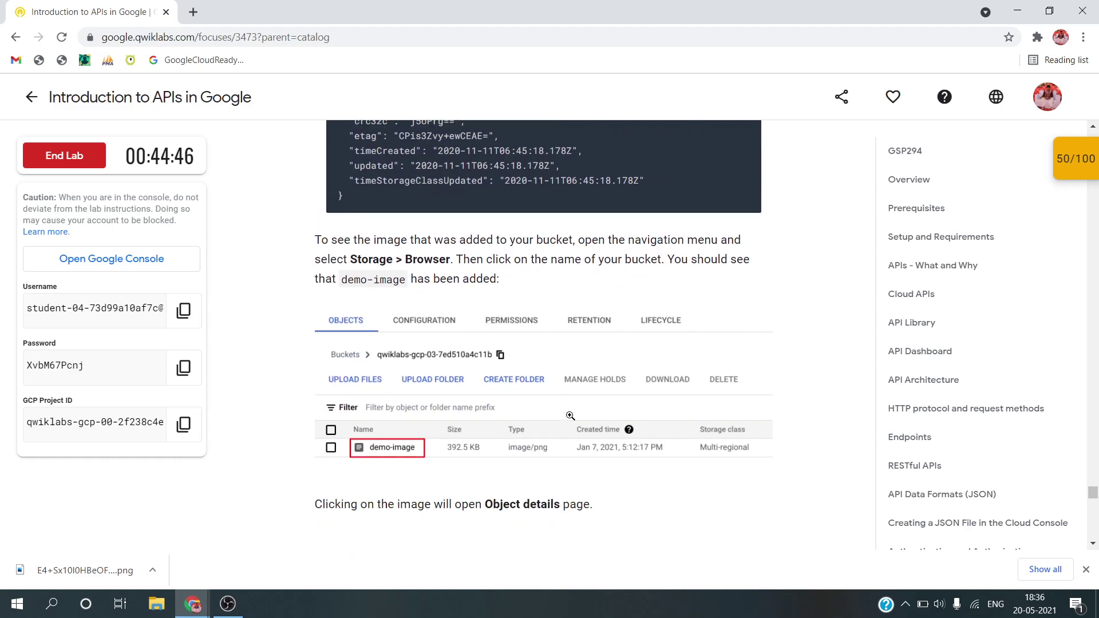
scroll(571, 416, down, 2)
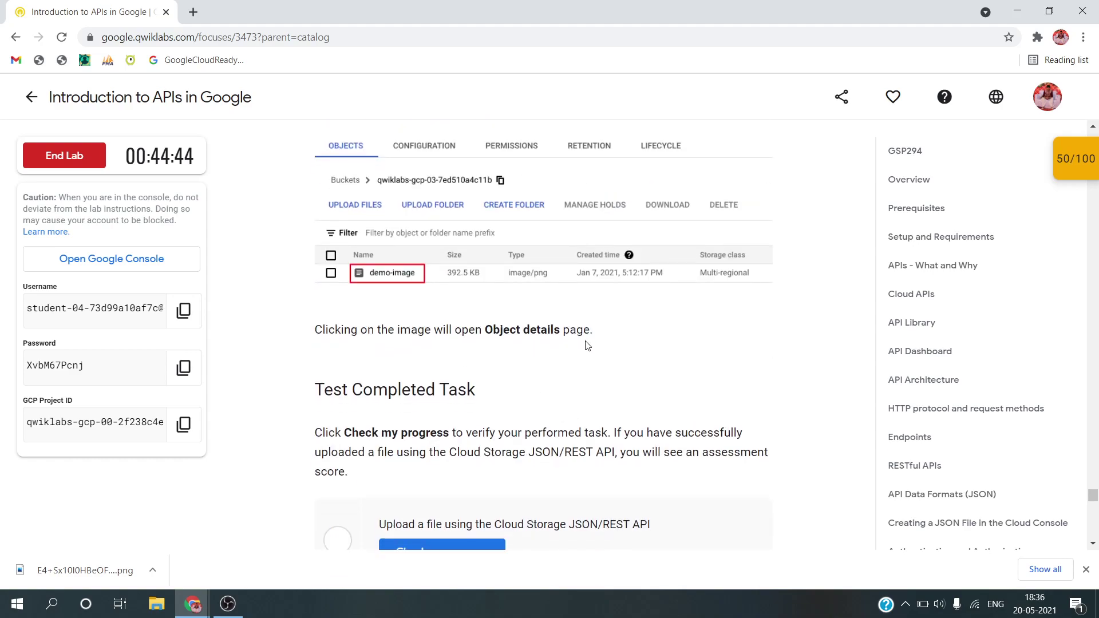
scroll(588, 345, down, 1)
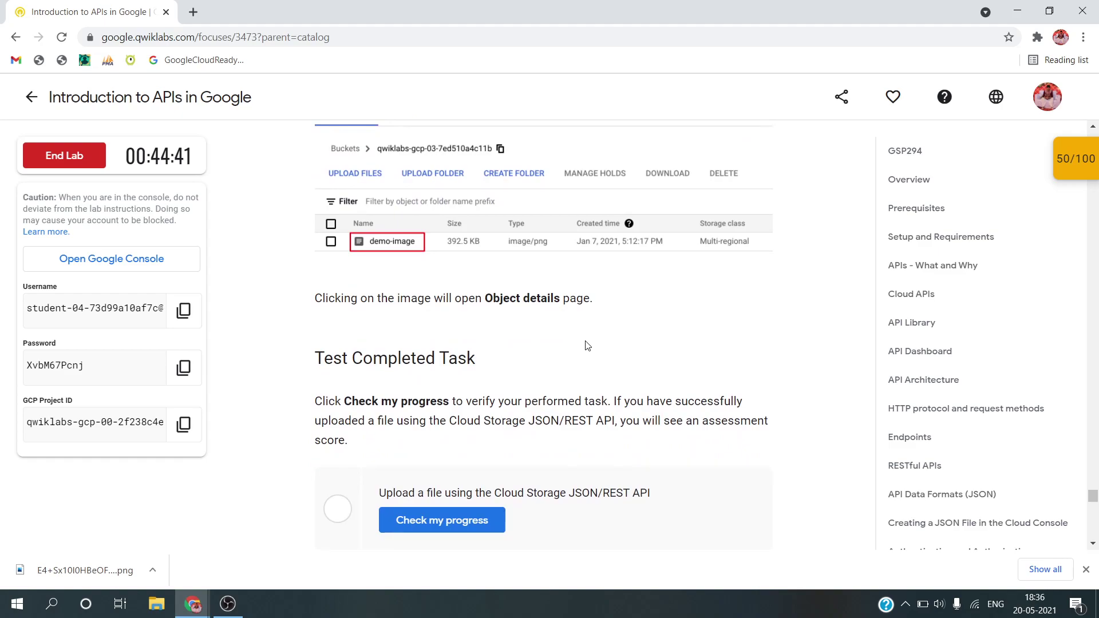
key(alt+Tab)
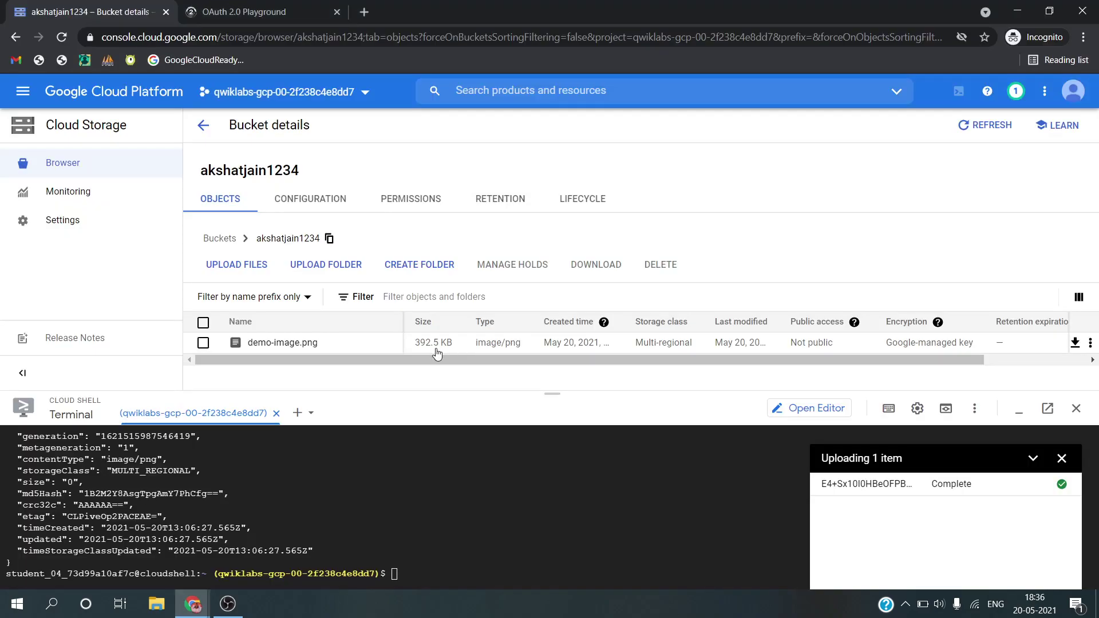
click(312, 342)
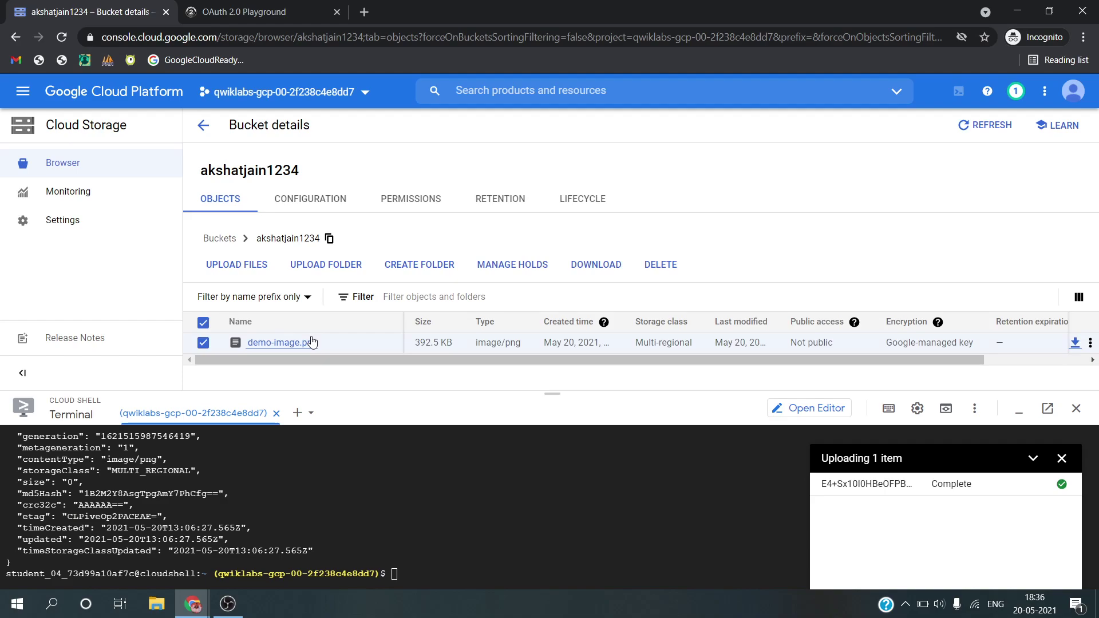
click(312, 343)
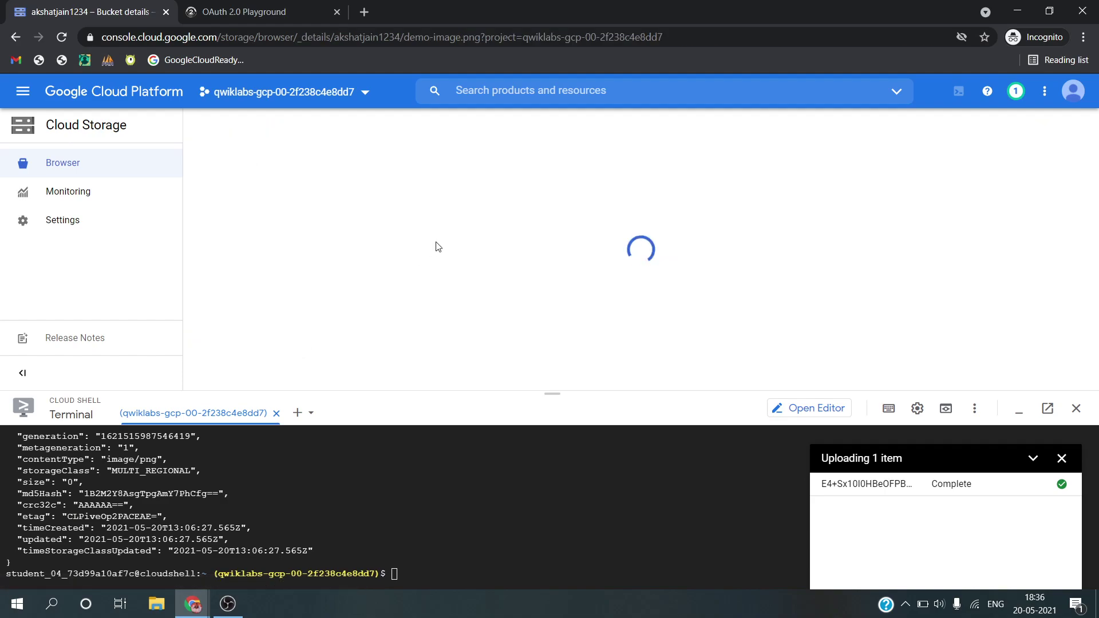
Check the lab progress for the task "Upload a file using the Cloud Storage JSON/REST API" on the Qwiklabs page
key(alt+Tab)
scroll(438, 243, down, 15)
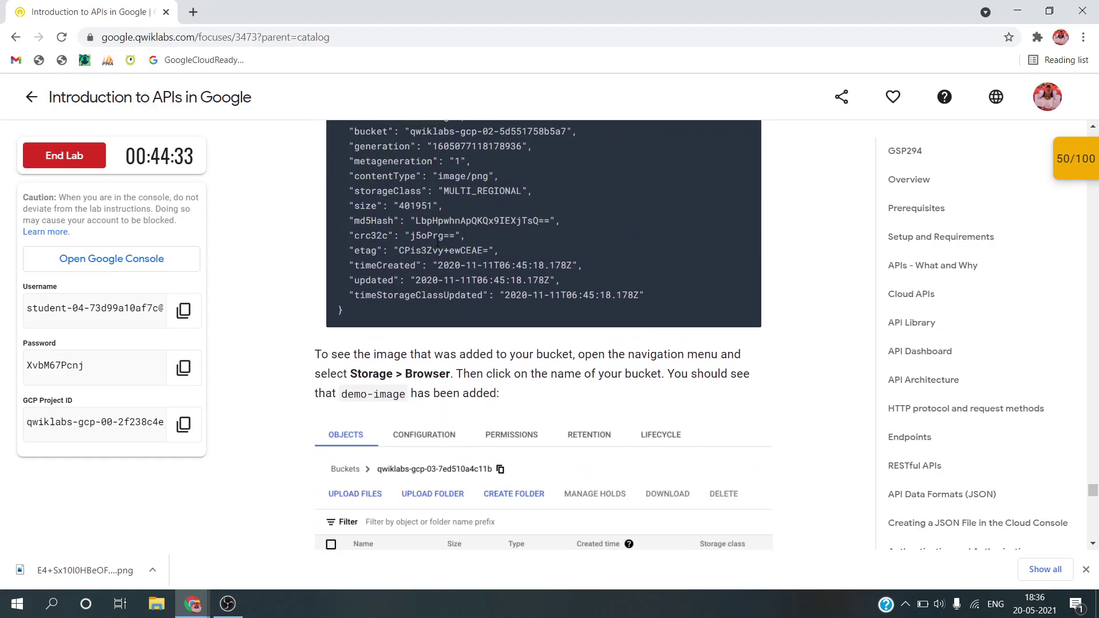
scroll(437, 242, down, 4)
click(469, 174)
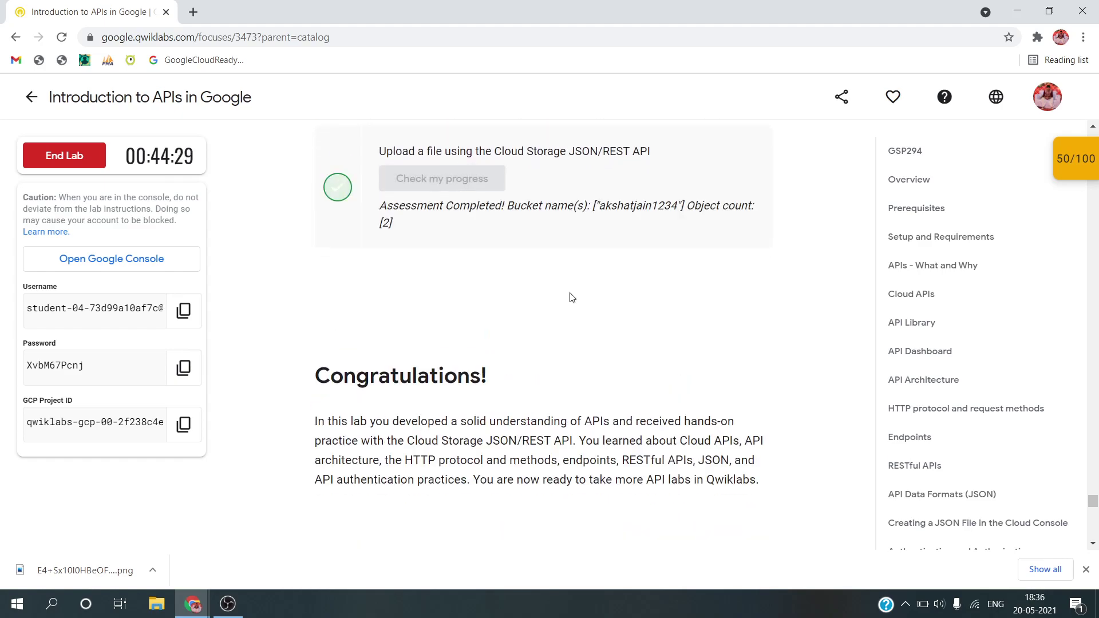
End the "Introduction to APIs in Google" lab, confirm ending it, and submit a five-star satisfaction rating without a comment
scroll(571, 297, down, 5)
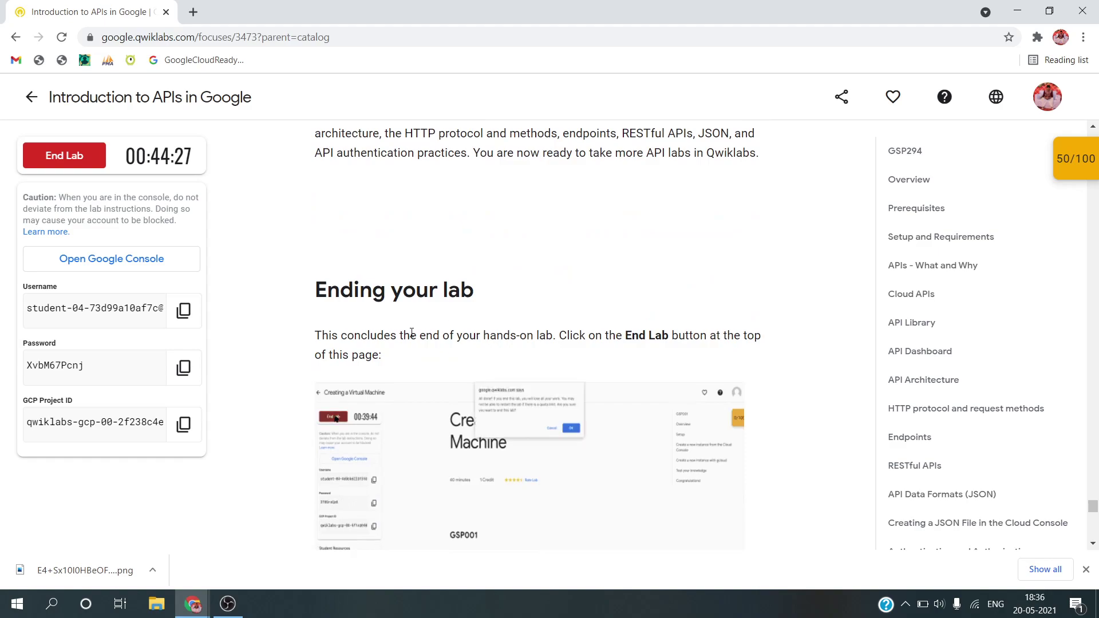
scroll(552, 349, down, 1)
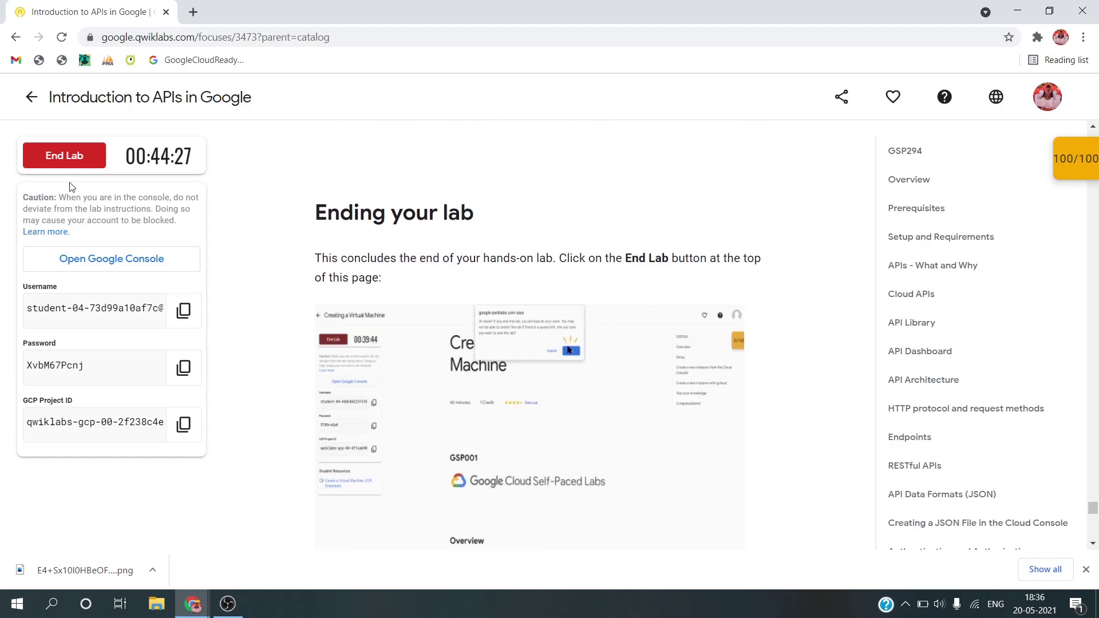
click(52, 162)
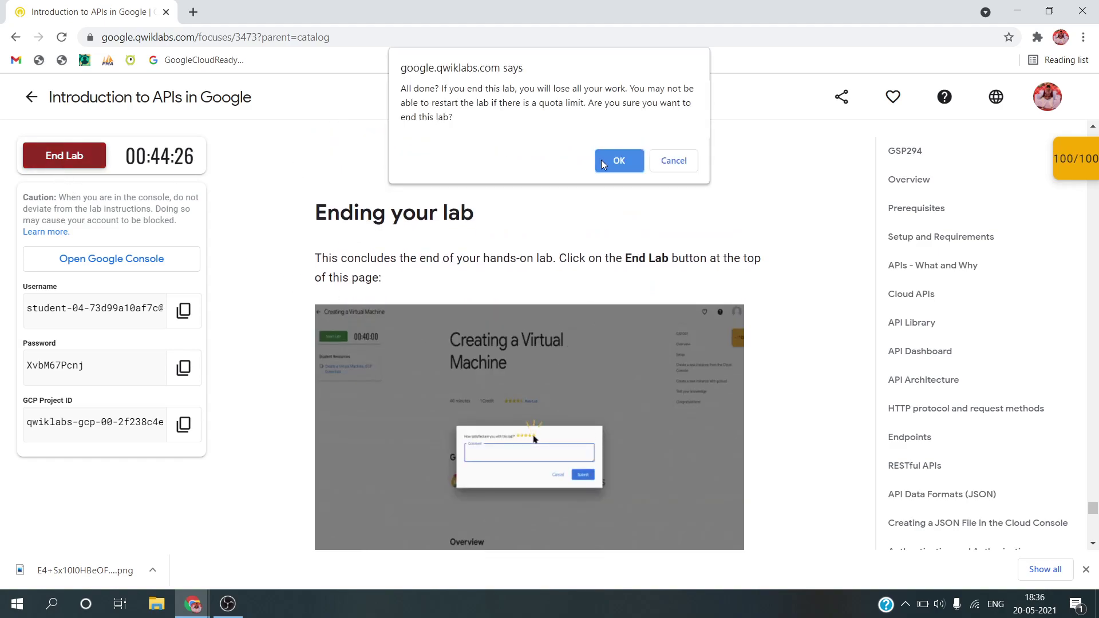
click(618, 163)
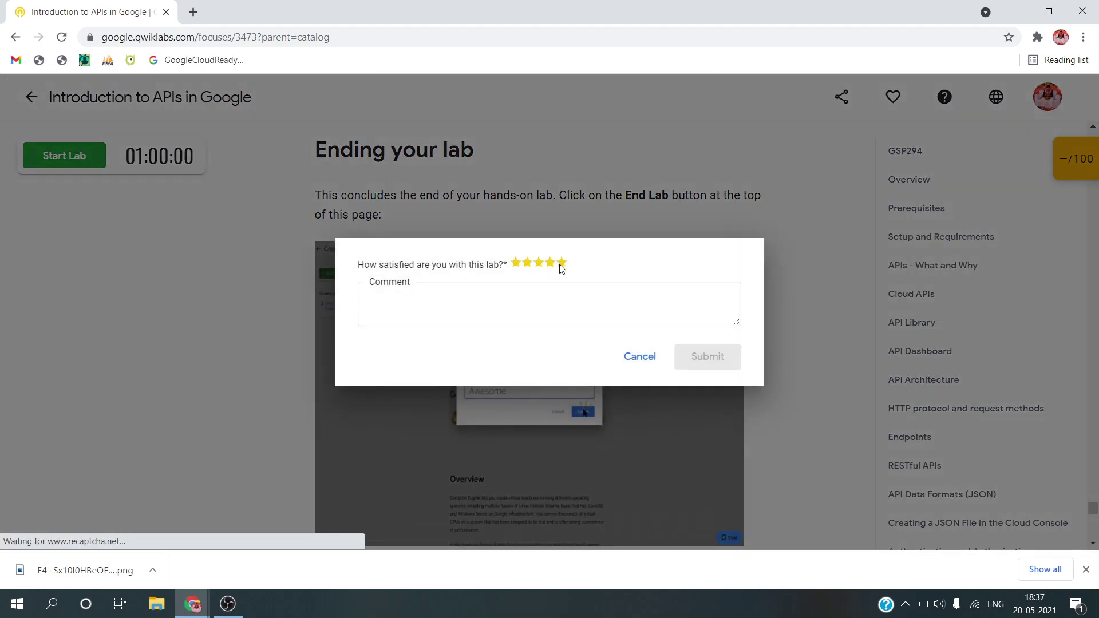
click(563, 264)
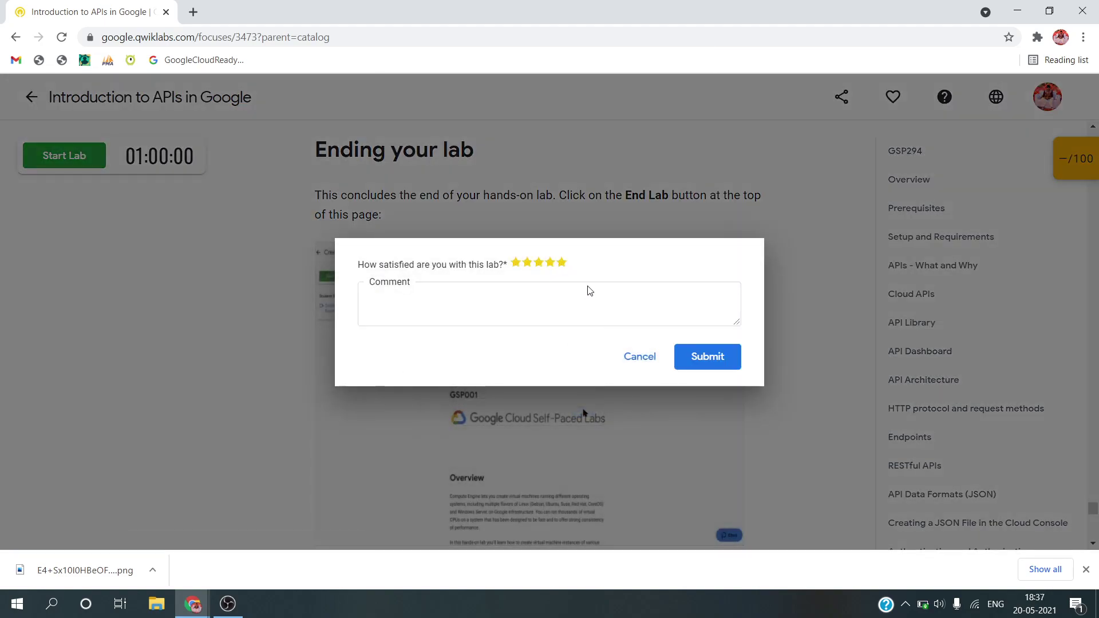
click(693, 365)
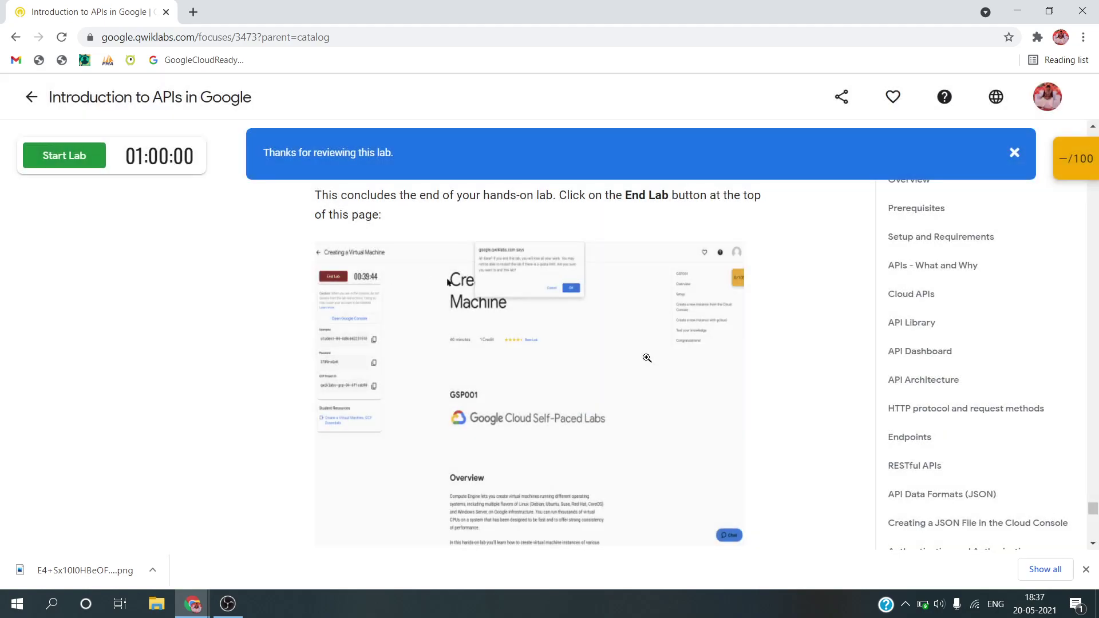